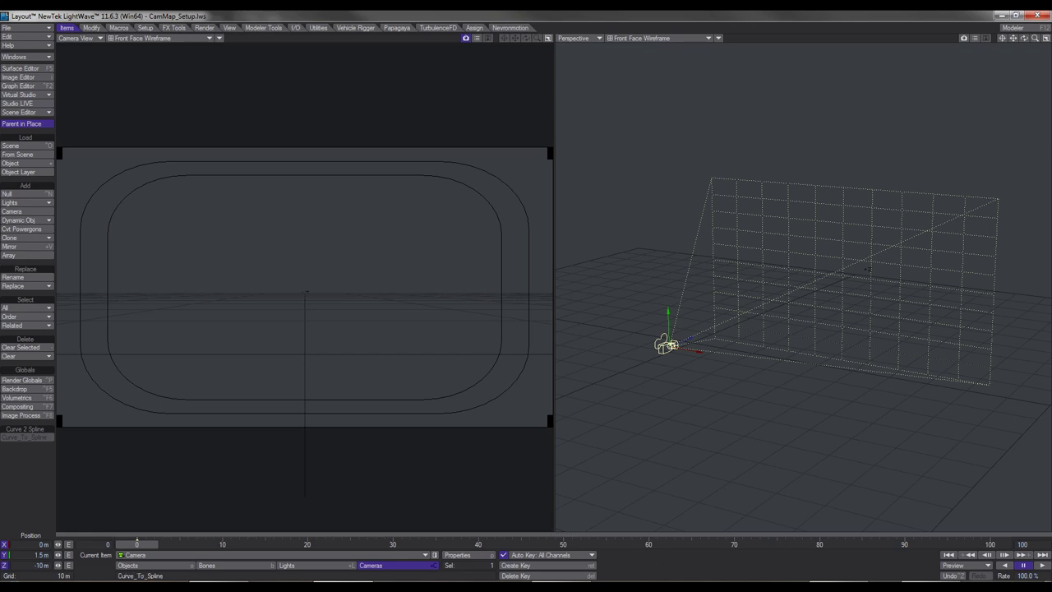
# Step: Switch to ACDSee Pro and view the matte painting image and Projector.jpg
pyautogui.moveTo(840, 587)
pyautogui.click(840, 542)
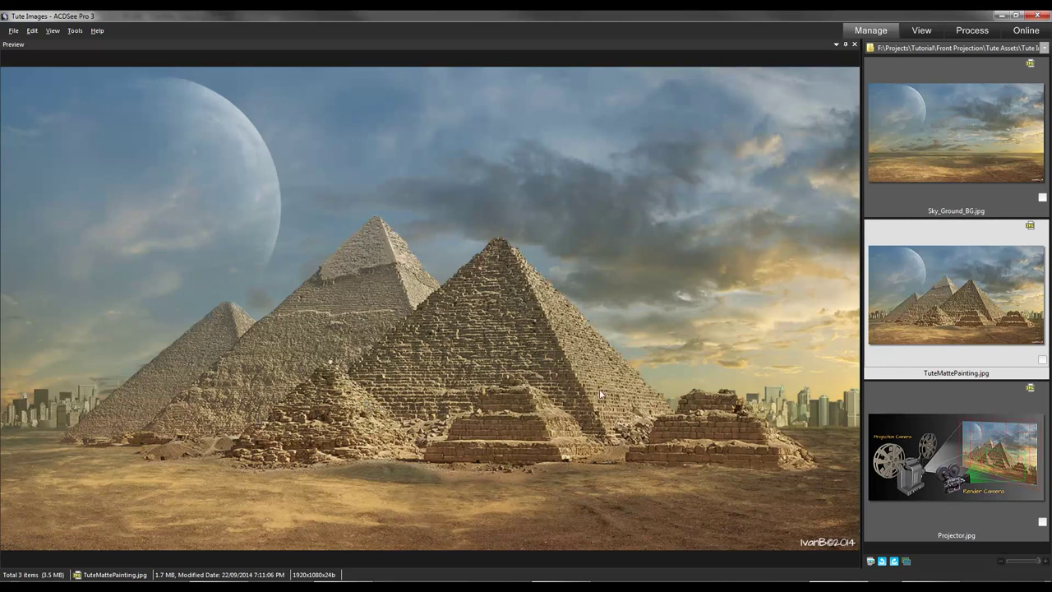
pyautogui.click(934, 446)
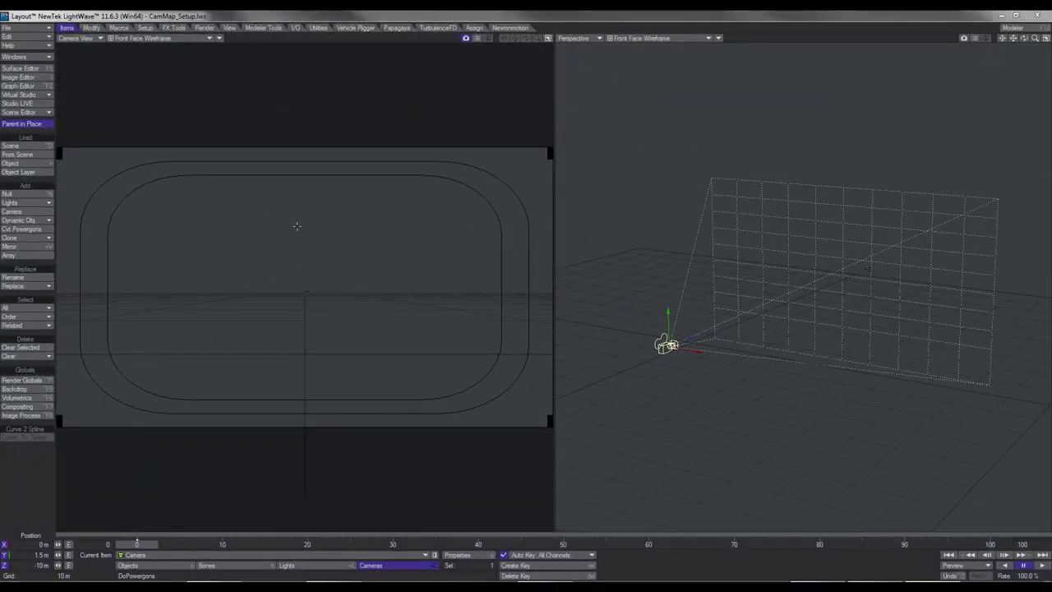
# Step: Preview the Sky_Ground_BG.jpg image from the Image Editor in its own viewer window, then close the viewer
pyautogui.press('F6')
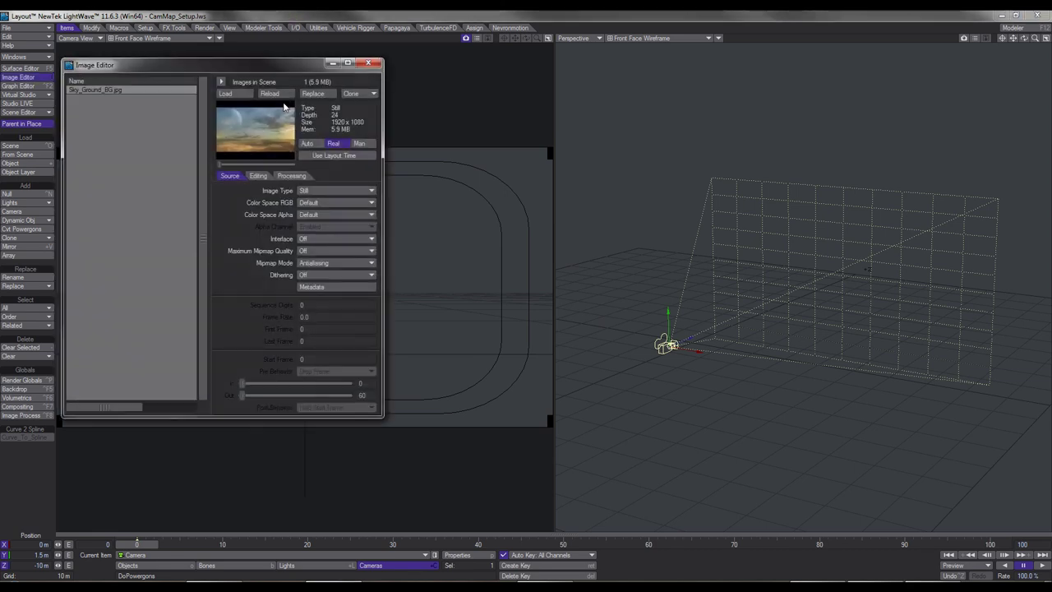
pyautogui.doubleClick(261, 123)
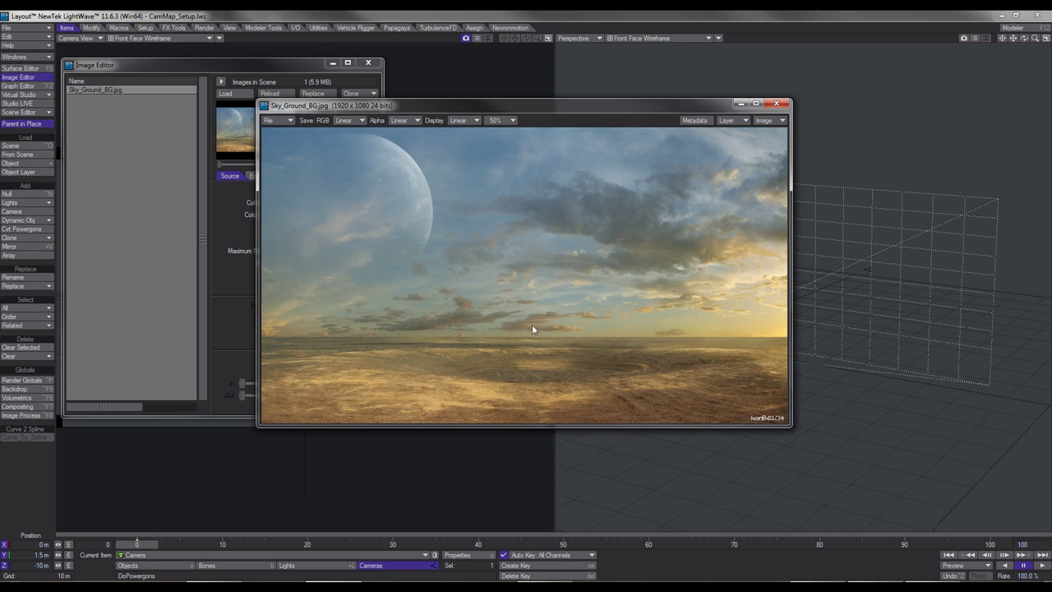
pyautogui.click(776, 103)
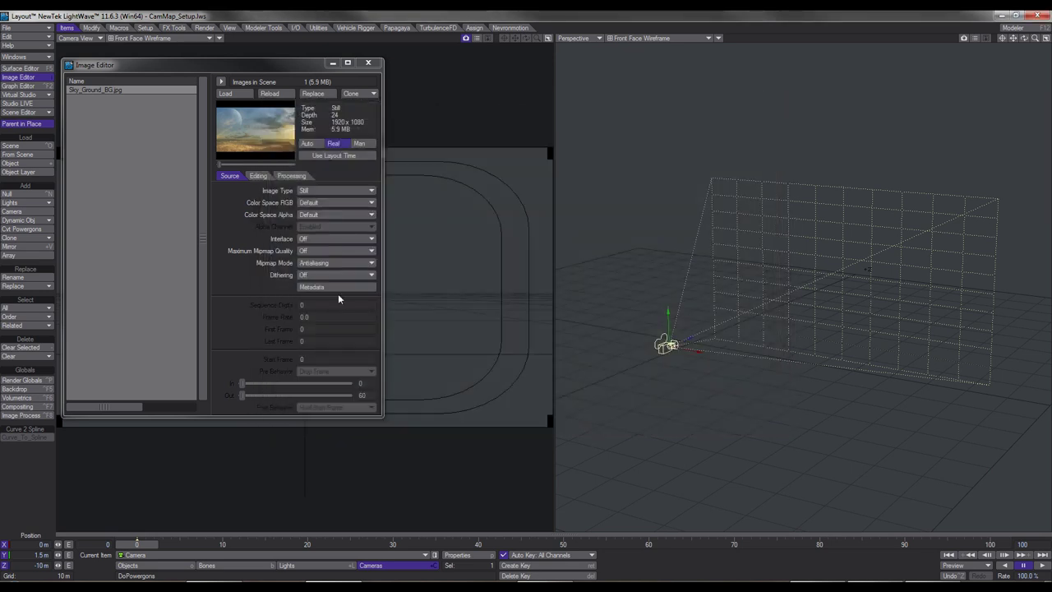
# Step: Set the camera's render resolution to HDTV (1920 x 1080)
pyautogui.press('F5')
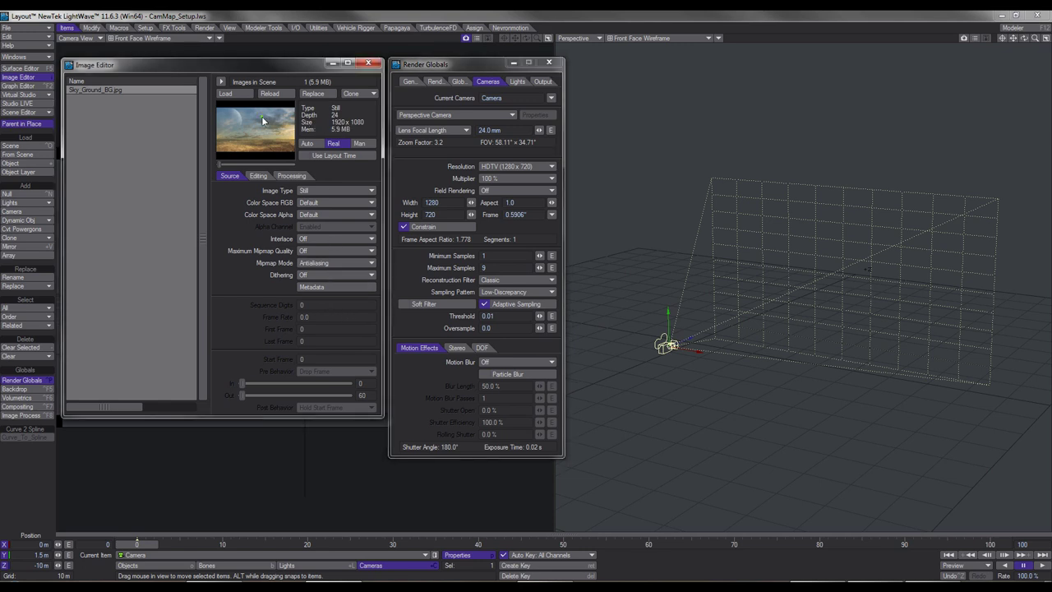
pyautogui.click(440, 203)
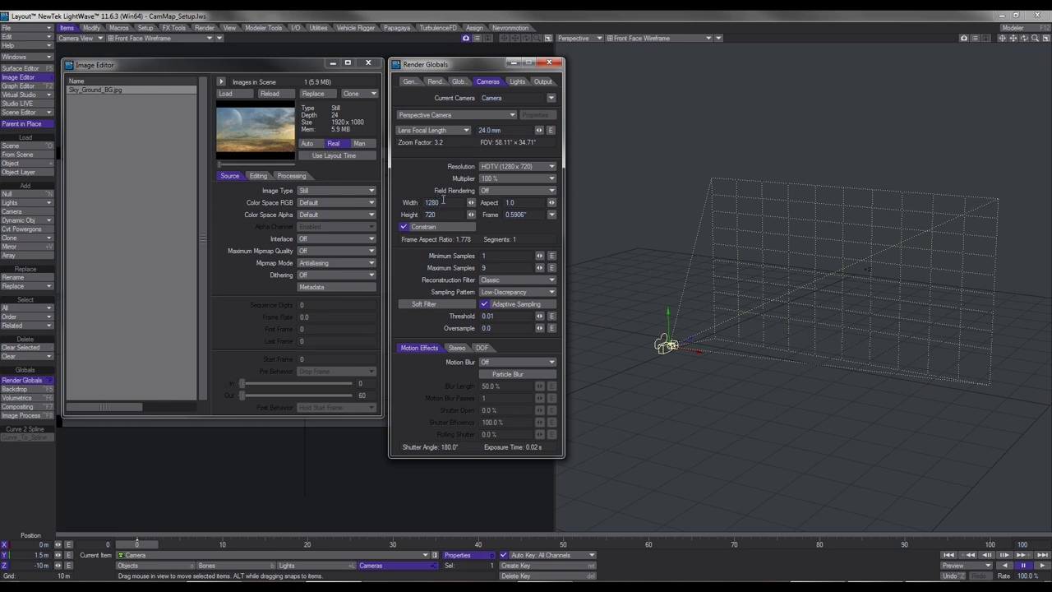
pyautogui.click(516, 166)
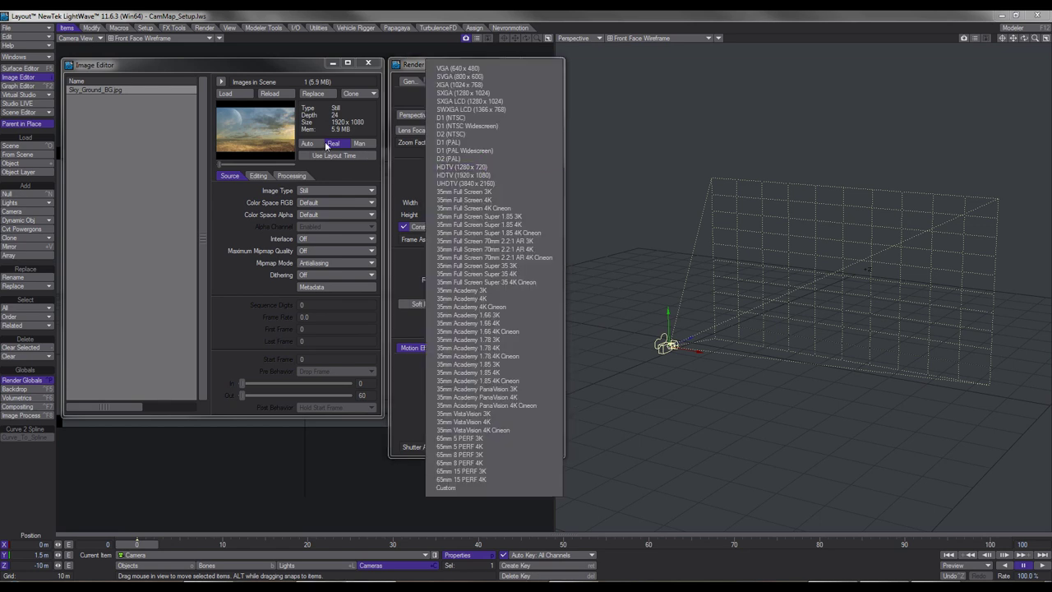
pyautogui.click(465, 175)
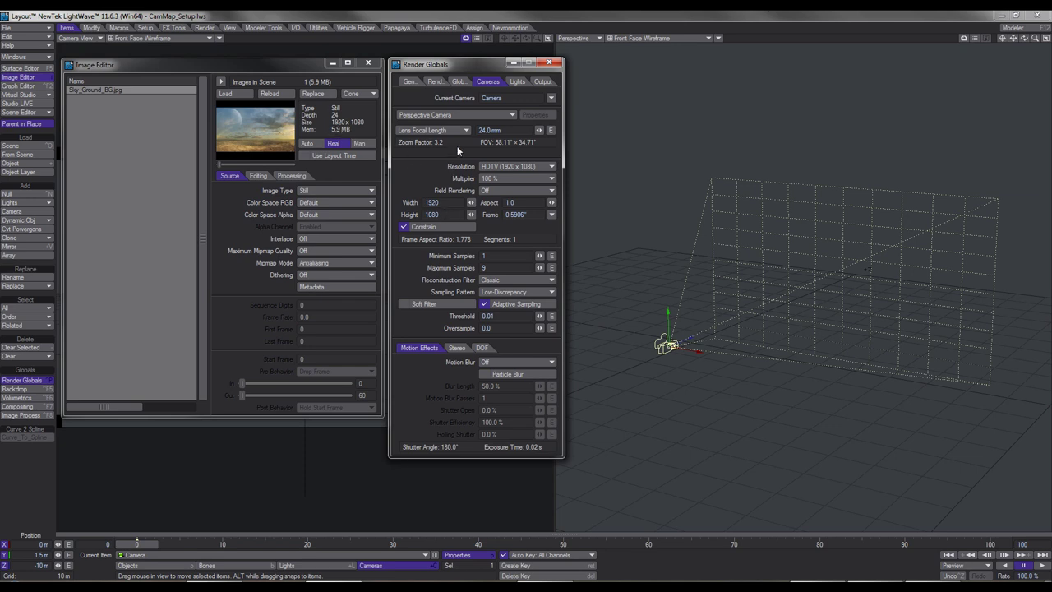
# Step: Rename the current camera to ProjectionCam and close the Render Globals and Image Editor windows
pyautogui.click(513, 98)
pyautogui.write('Projectio')
pyautogui.click(549, 62)
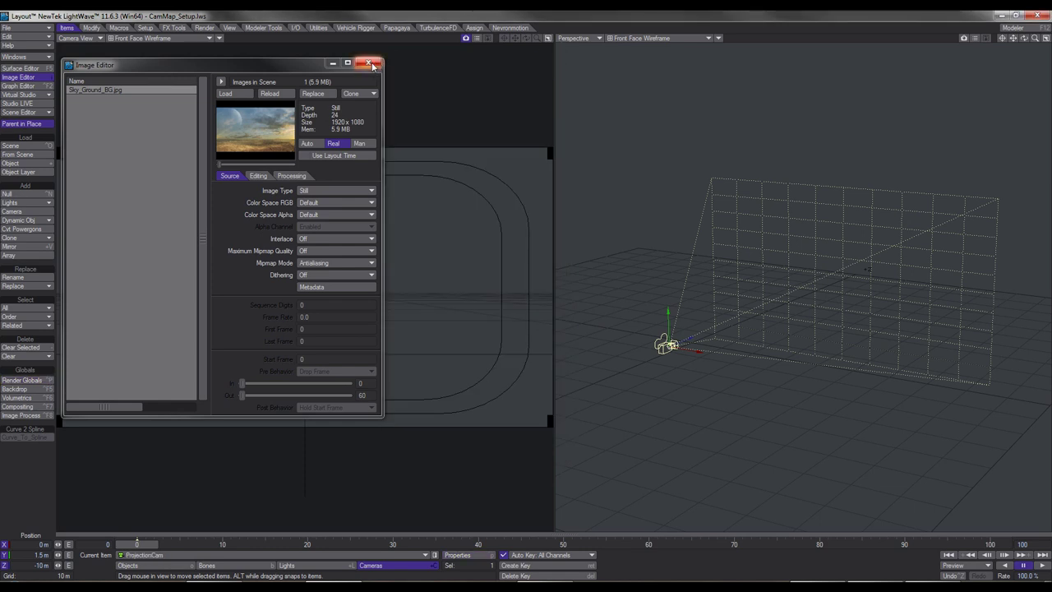
pyautogui.click(368, 62)
# Step: Set Sky_Ground_BG.jpg as the scene's compositing background image
pyautogui.click(29, 406)
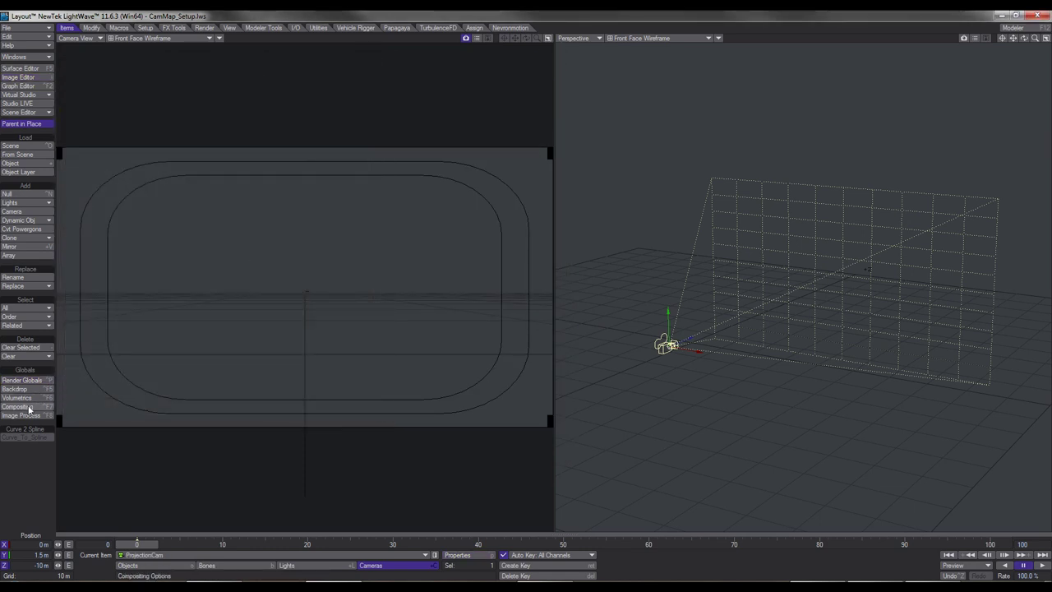
pyautogui.click(669, 149)
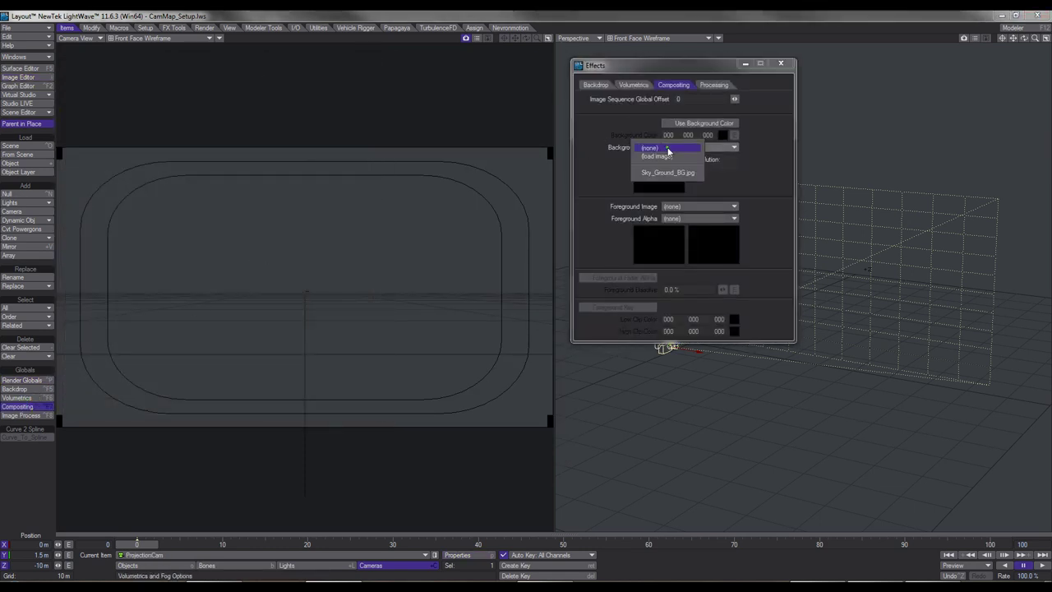
pyautogui.click(665, 171)
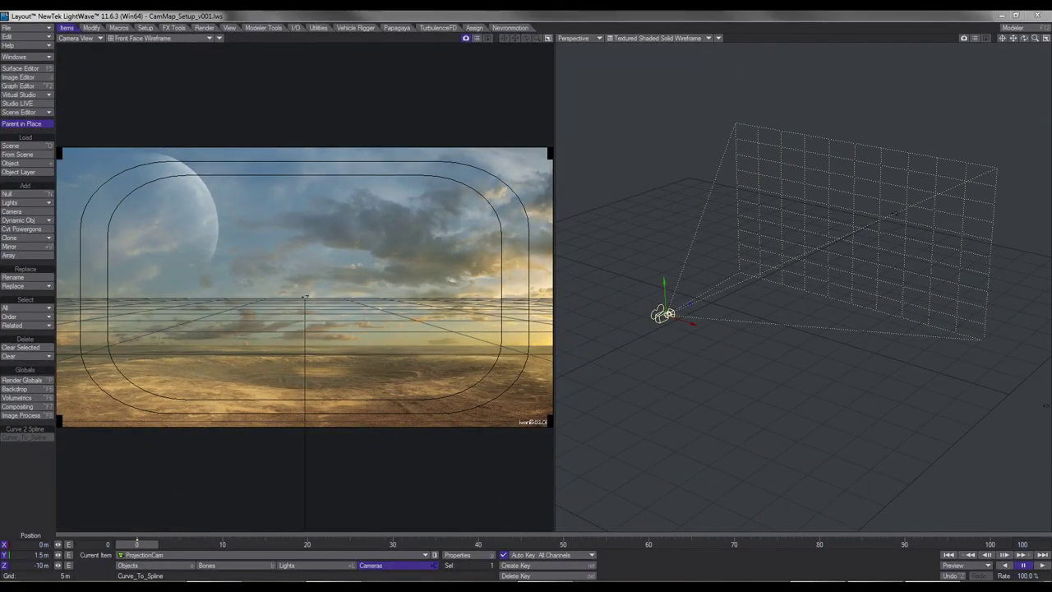
# Step: Change the BasicBG object's visibility in the Scene Editor to Textured w/Wireframe
pyautogui.click(357, 19)
pyautogui.hotkey('ctrl', 'F1')
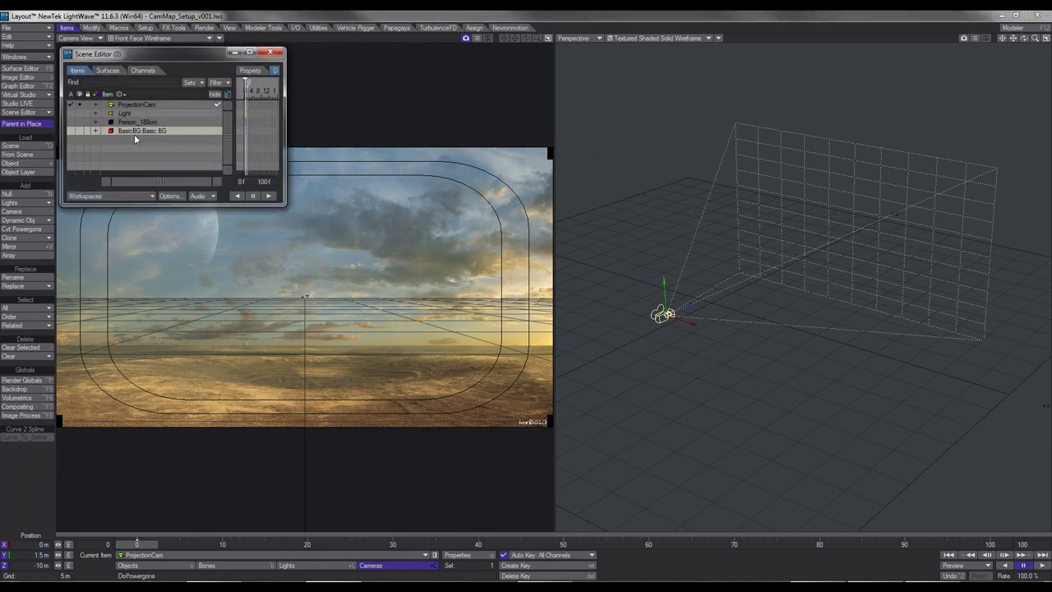
pyautogui.click(137, 131)
pyautogui.click(80, 132)
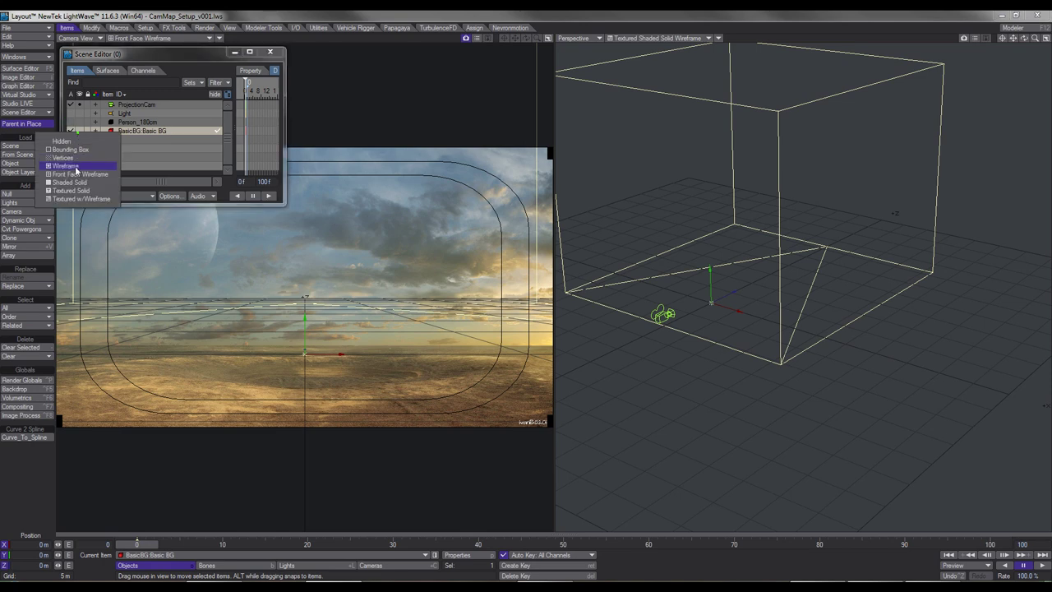
pyautogui.click(72, 201)
pyautogui.keyDown('alt'); pyautogui.keyDown('shift'); pyautogui.moveTo(739, 275); pyautogui.dragTo(736, 335); pyautogui.keyUp('shift'); pyautogui.keyUp('alt')
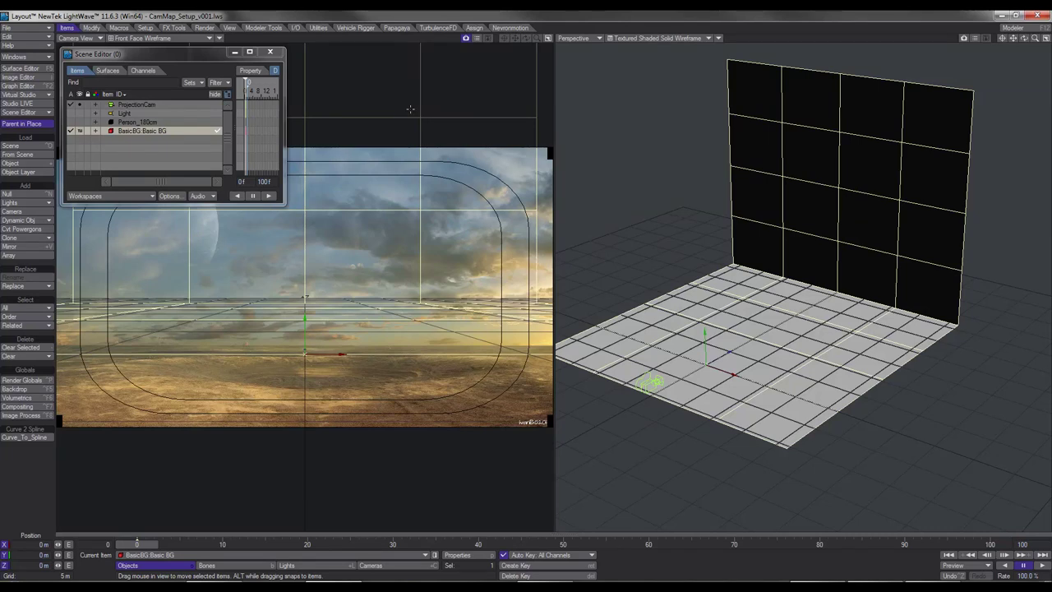
pyautogui.click(261, 28)
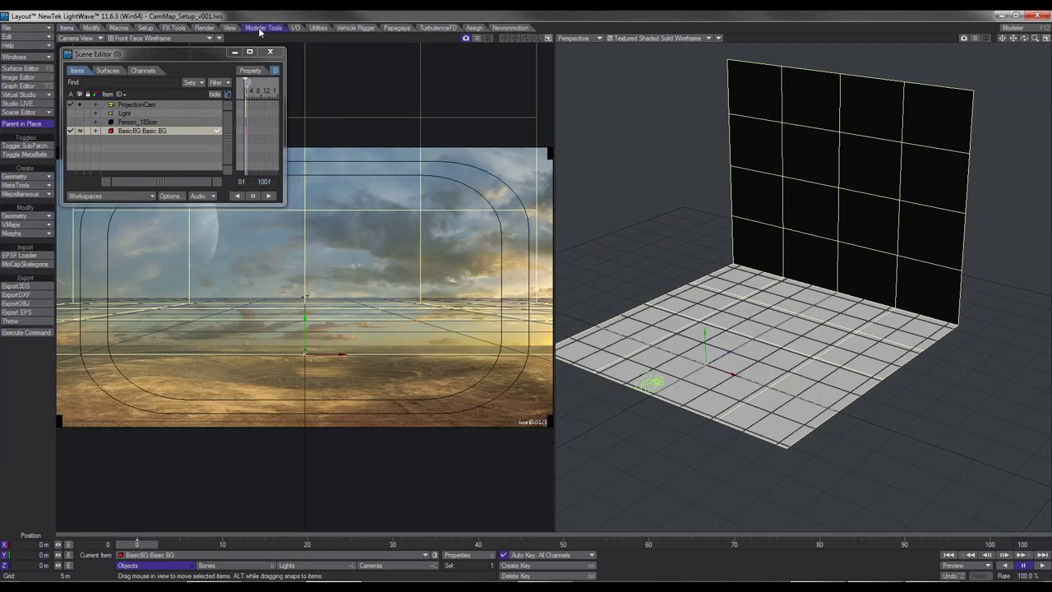
pyautogui.click(25, 176)
pyautogui.click(325, 14)
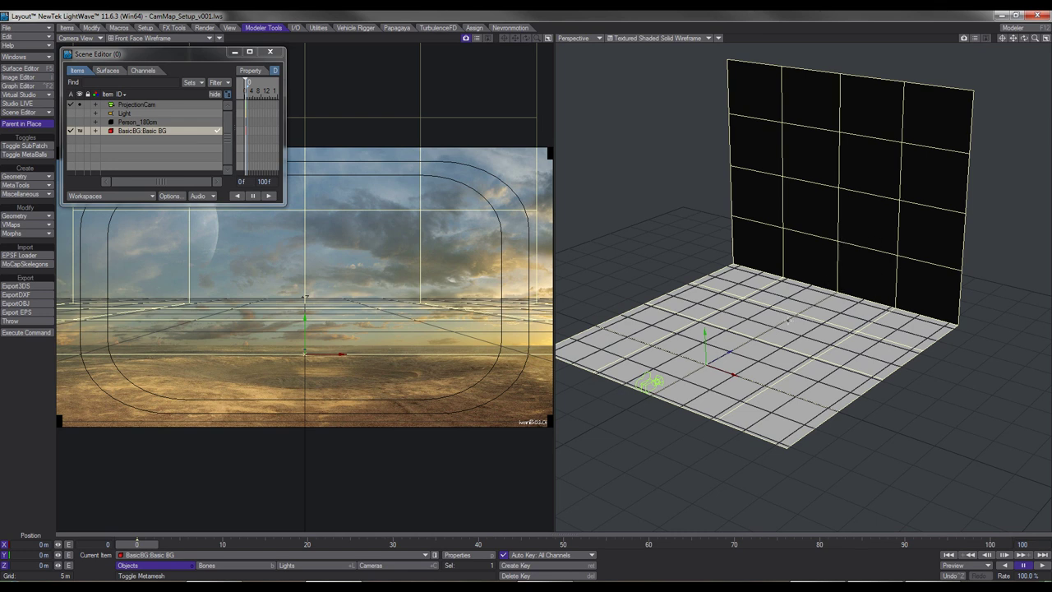
# Step: Replace the Scene Editor with the Surface Editor and set the Sky surface's color texture to Front projection
pyautogui.hotkey('ctrl', 'F1')
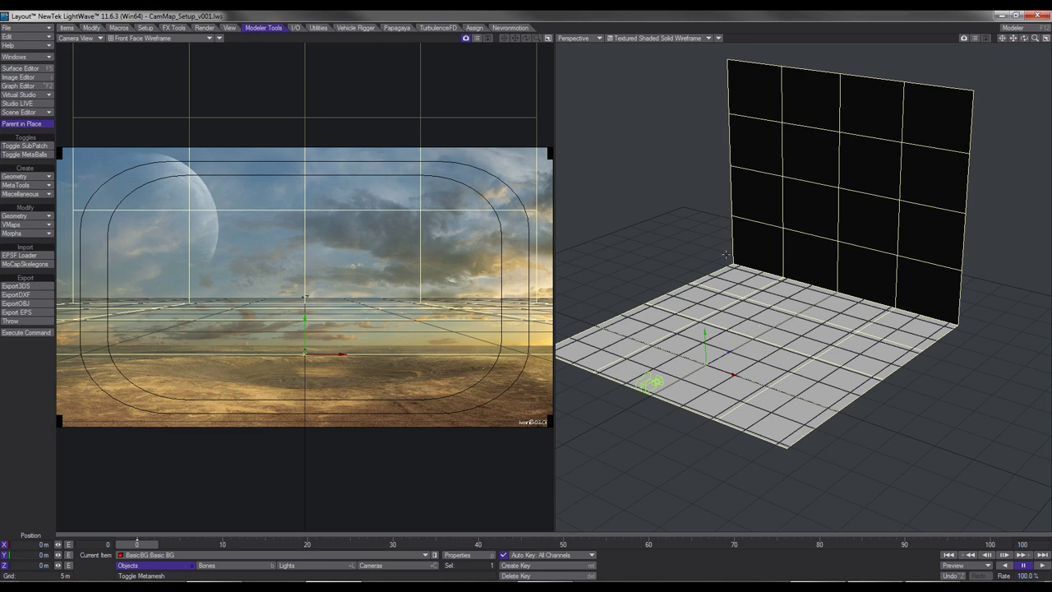
pyautogui.press('F5')
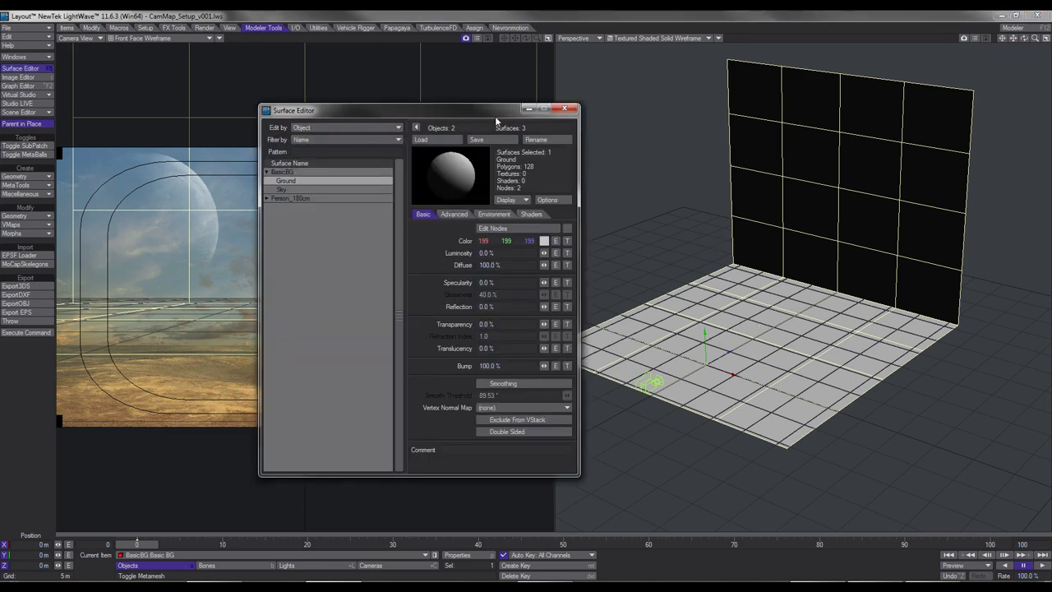
pyautogui.click(284, 190)
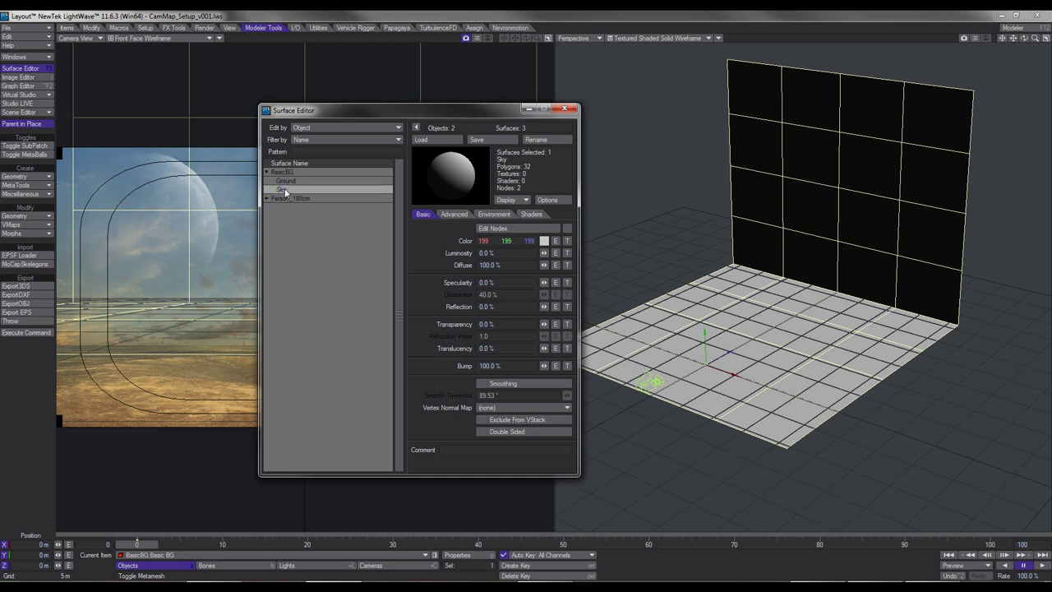
pyautogui.click(567, 242)
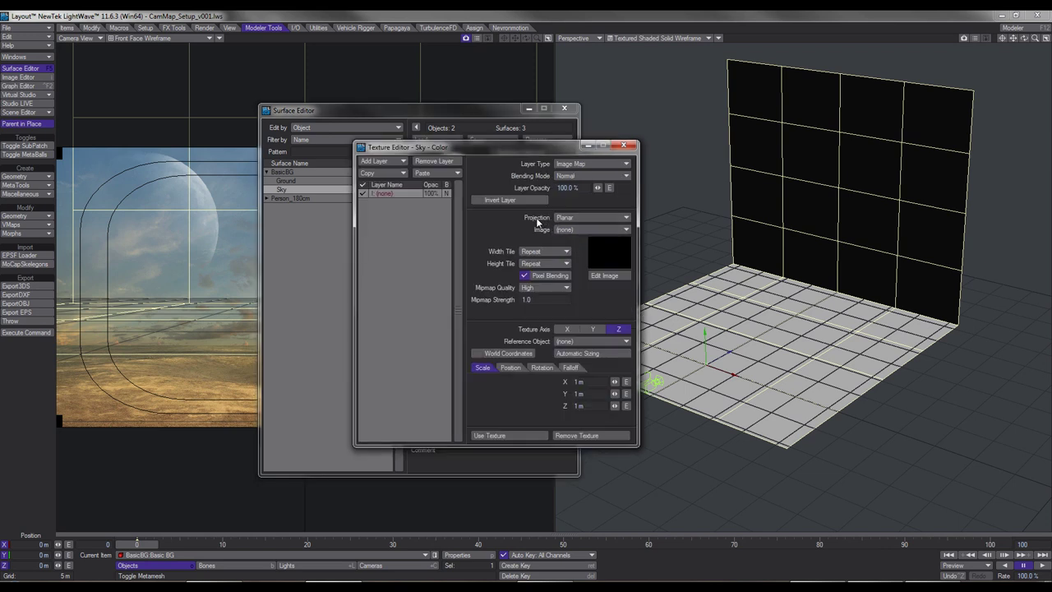
pyautogui.click(566, 219)
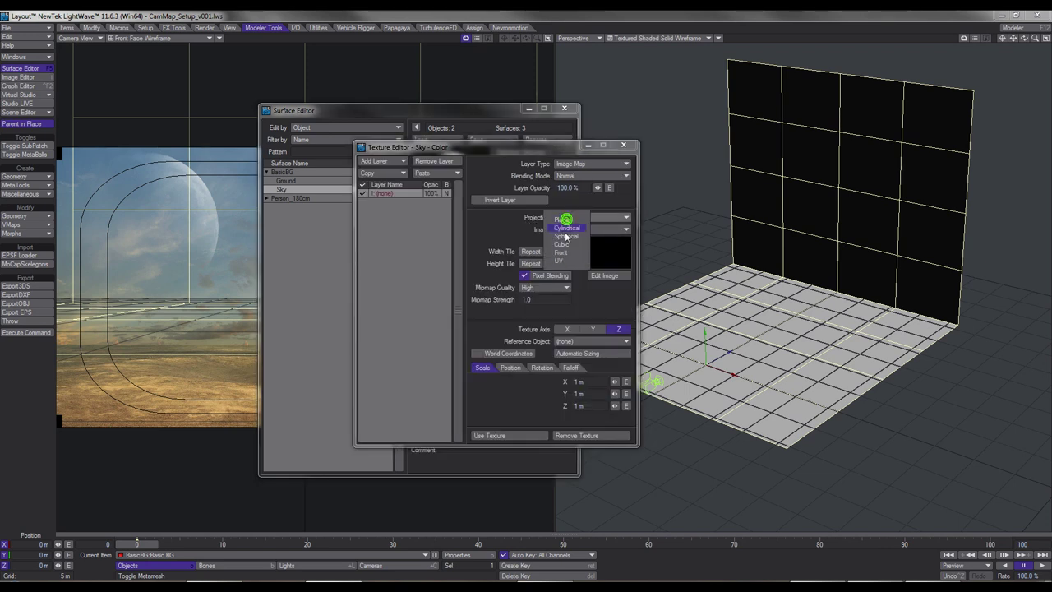
pyautogui.click(563, 253)
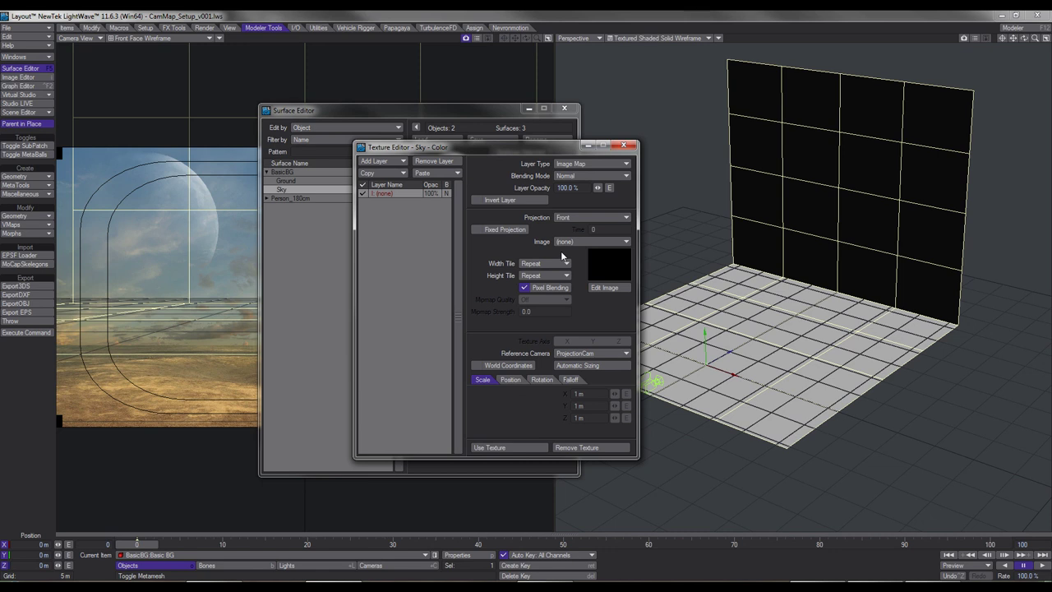
# Step: Enable Fixed Projection on the Sky color texture, with width and height tiling set to Reset and Pixel Blending off
pyautogui.click(480, 232)
pyautogui.click(537, 263)
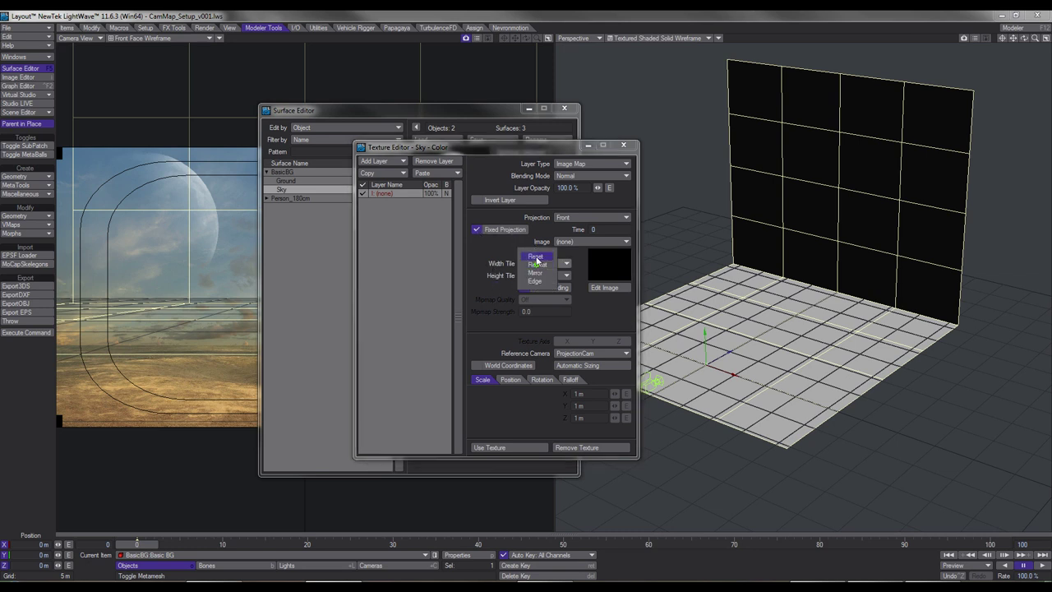
pyautogui.click(535, 268)
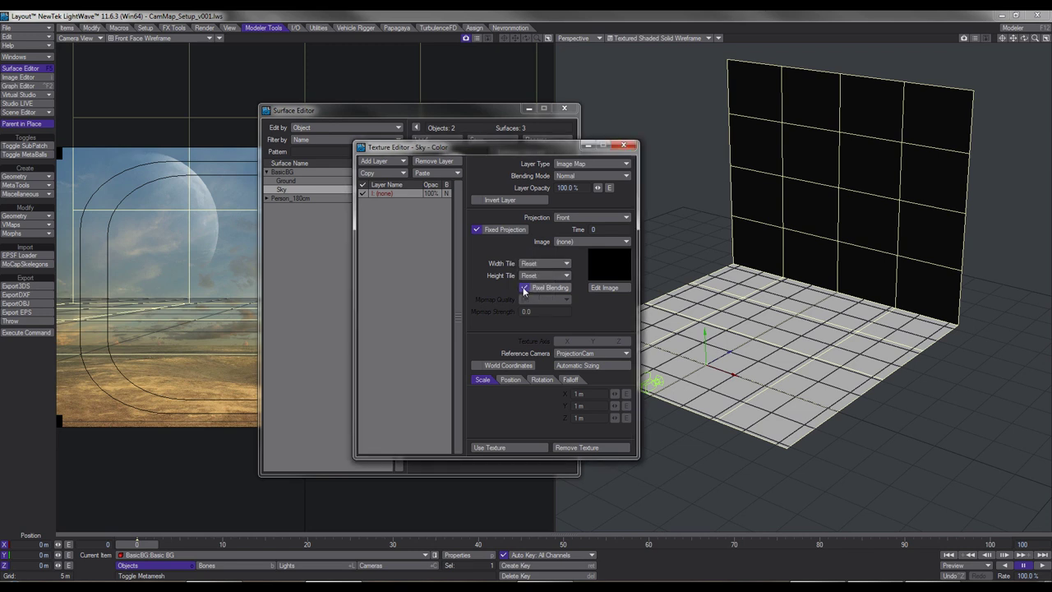
pyautogui.click(523, 286)
pyautogui.click(516, 446)
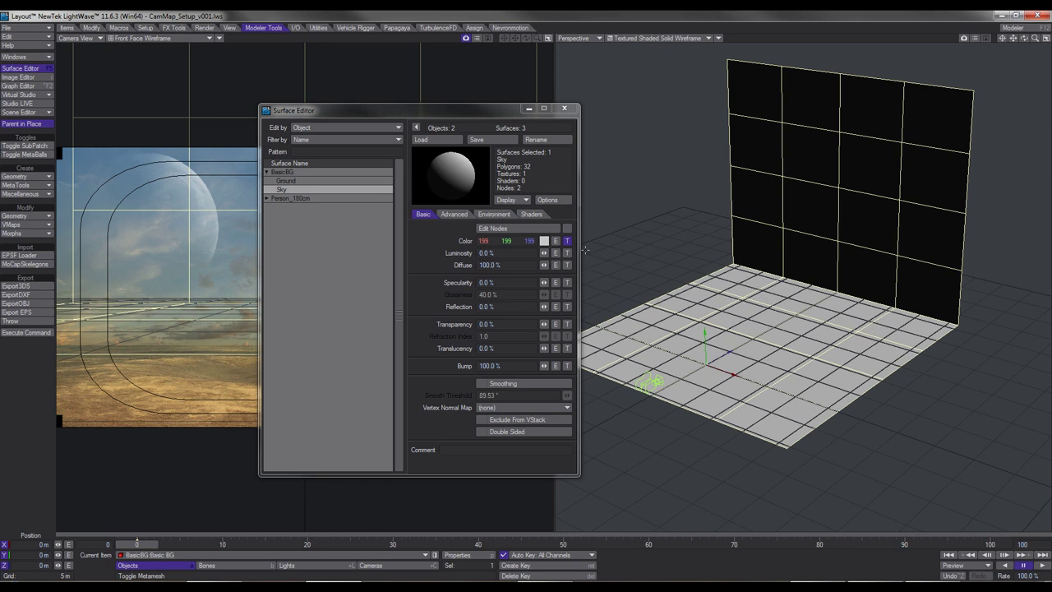
# Step: Set the Sky surface's luminosity to 100% and its diffuse to 0%
pyautogui.click(486, 252)
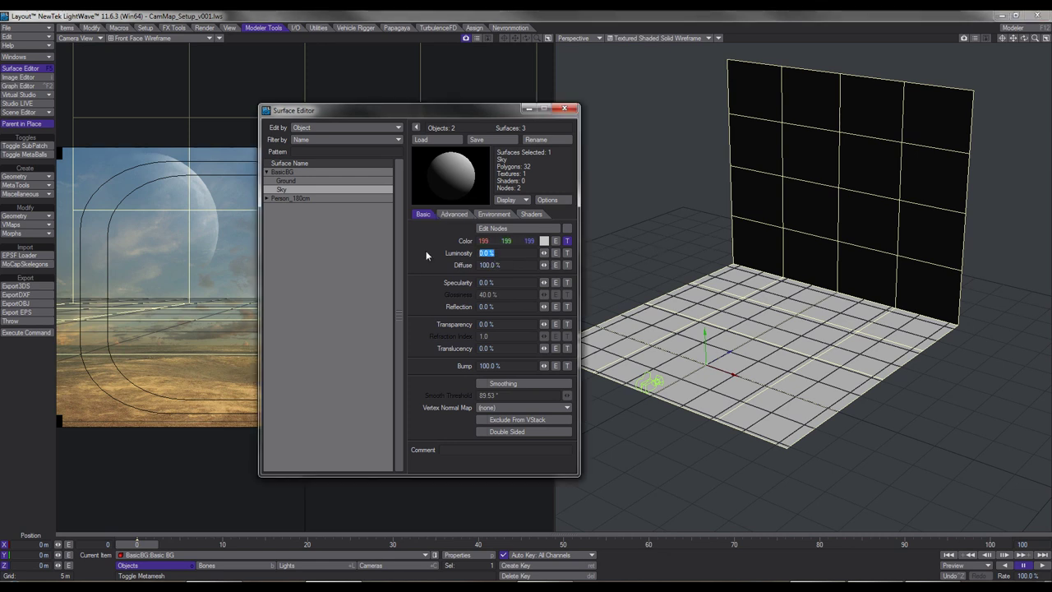
pyautogui.write('100')
pyautogui.press('Tab')
pyautogui.write('0')
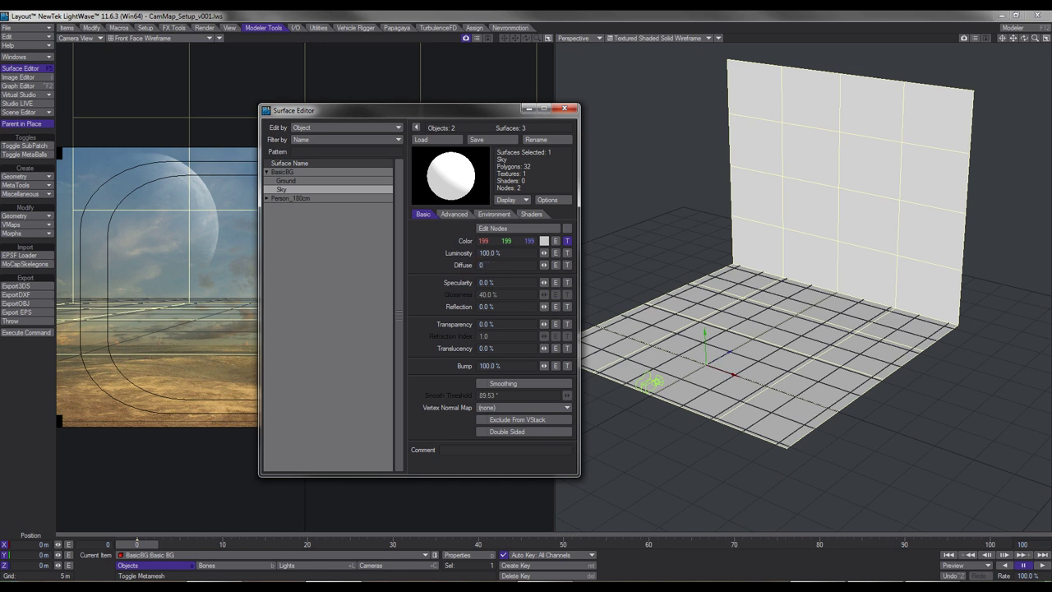
pyautogui.press('Tab')
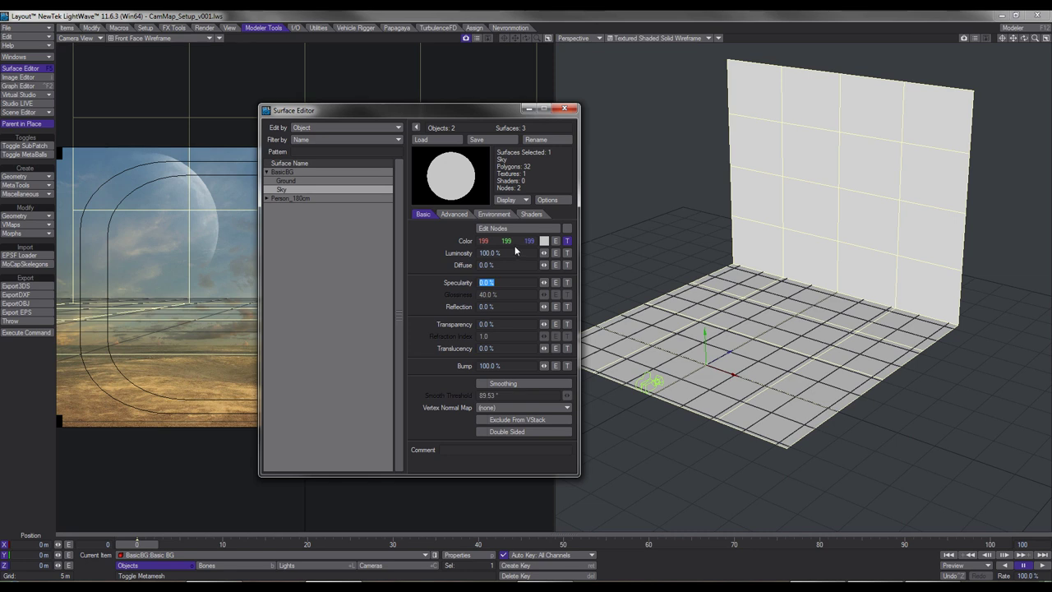
# Step: Copy the Sky surface's settings and paste them onto the Ground surface
pyautogui.click(283, 192)
pyautogui.rightClick(280, 193)
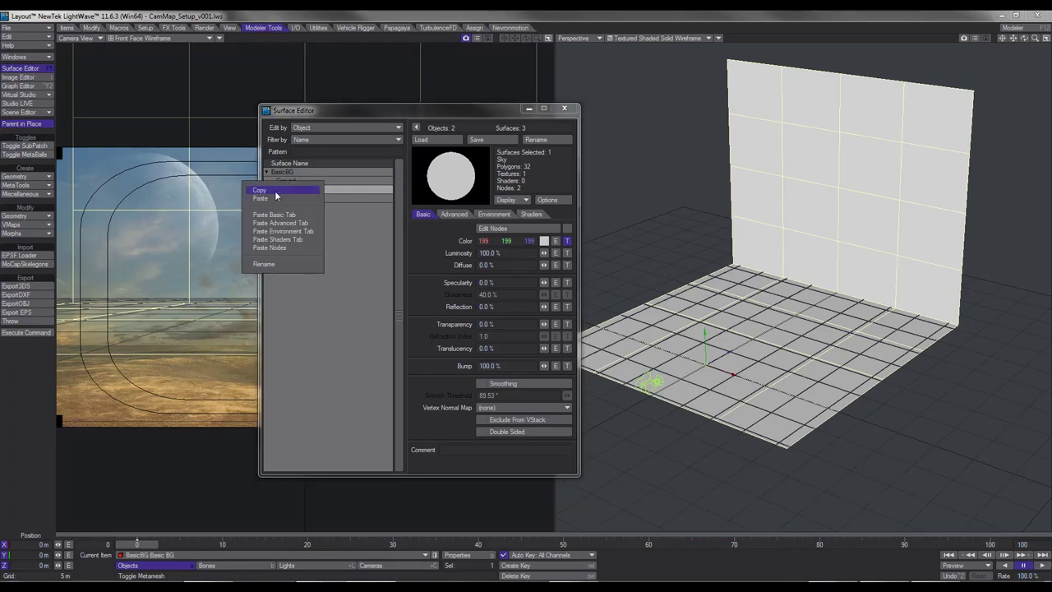
pyautogui.press('Escape')
pyautogui.click(285, 181)
pyautogui.rightClick(286, 183)
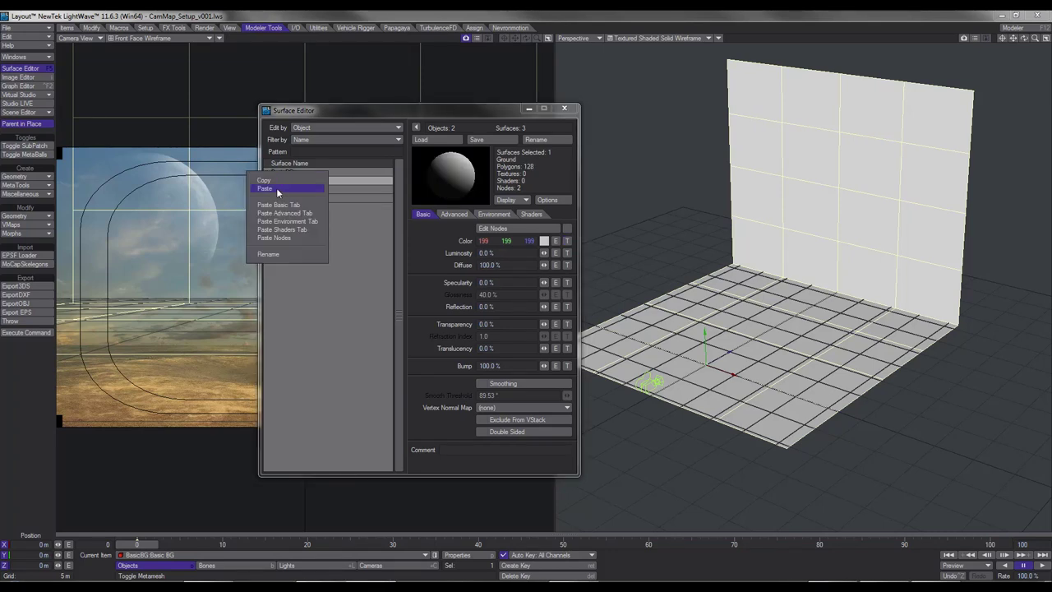
pyautogui.click(278, 192)
# Step: Assign Sky_Ground_BG.jpg as the image of the Ground surface's color texture
pyautogui.click(567, 241)
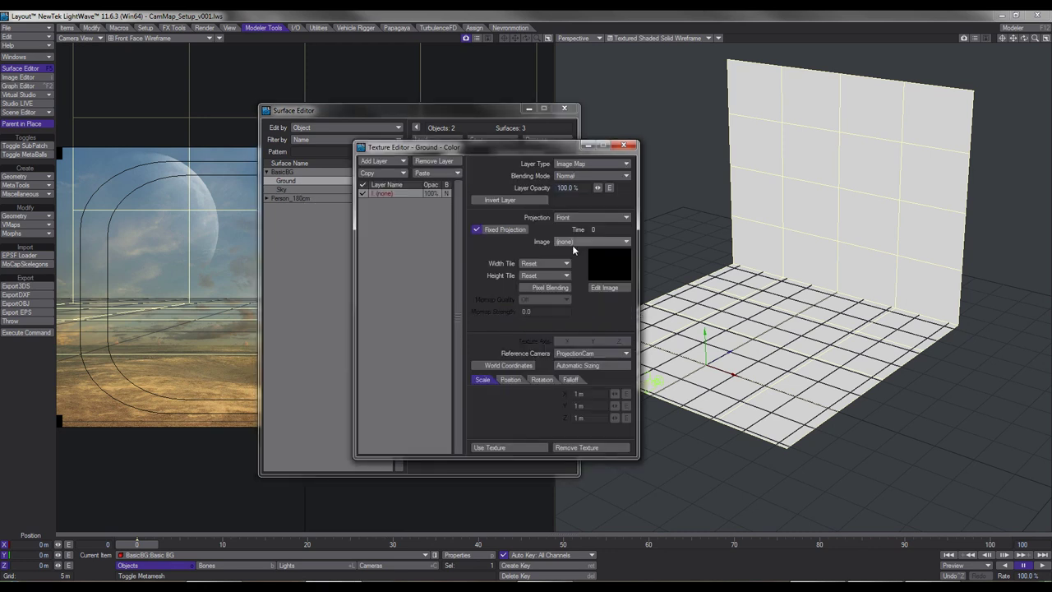
pyautogui.click(572, 241)
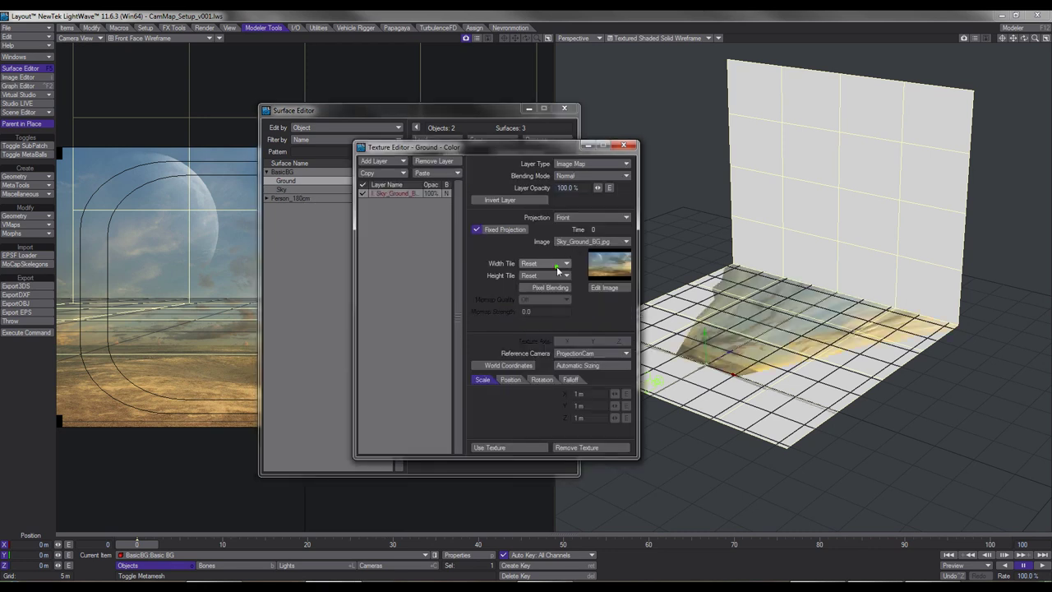
pyautogui.click(520, 446)
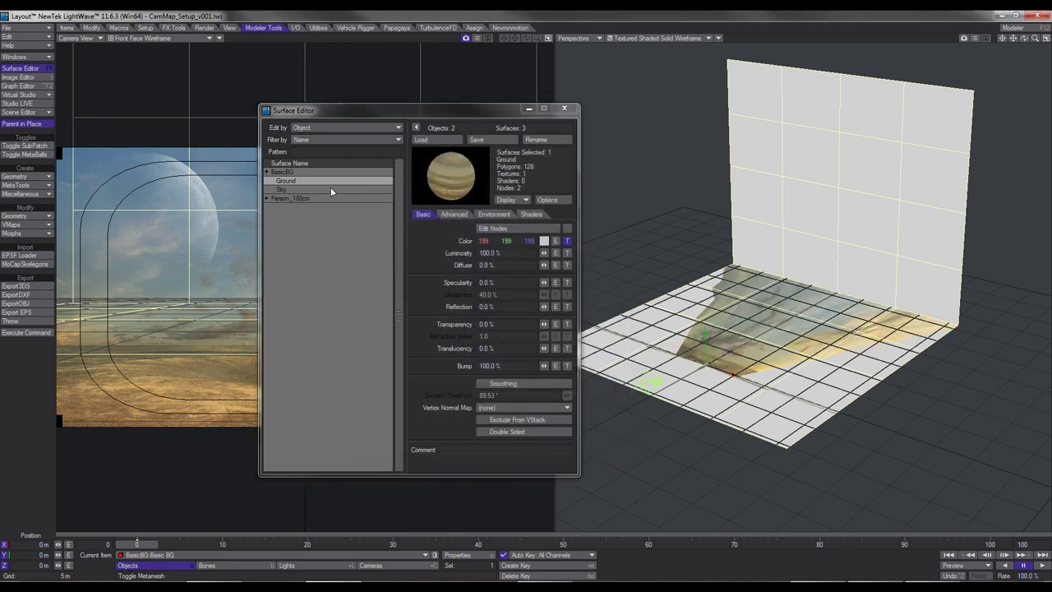
# Step: Assign Sky_Ground_BG.jpg as the image of the Sky surface's color texture and keep the texture
pyautogui.click(329, 188)
pyautogui.click(566, 243)
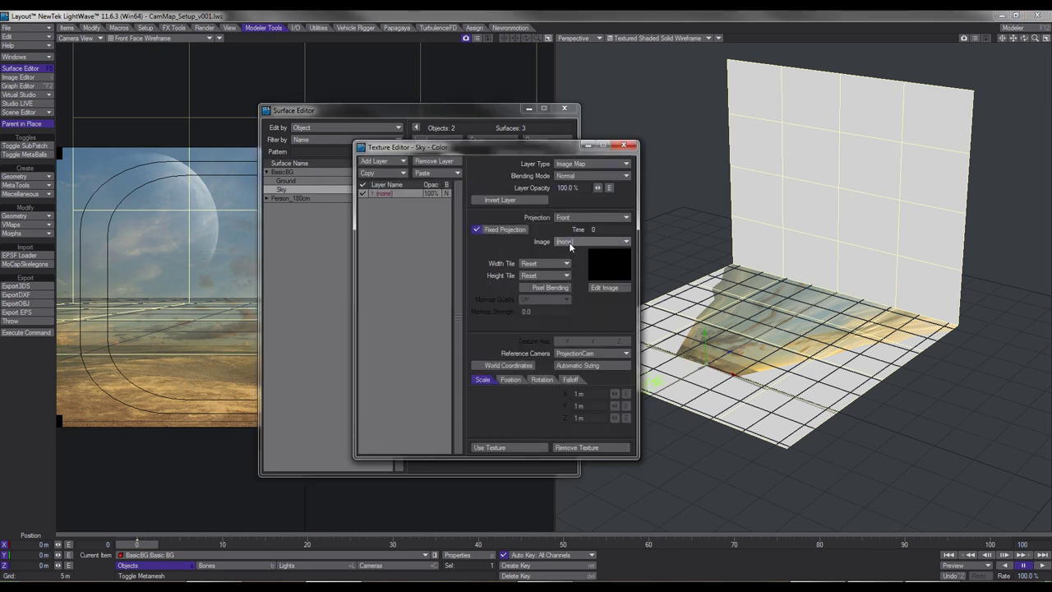
pyautogui.click(569, 242)
pyautogui.click(562, 270)
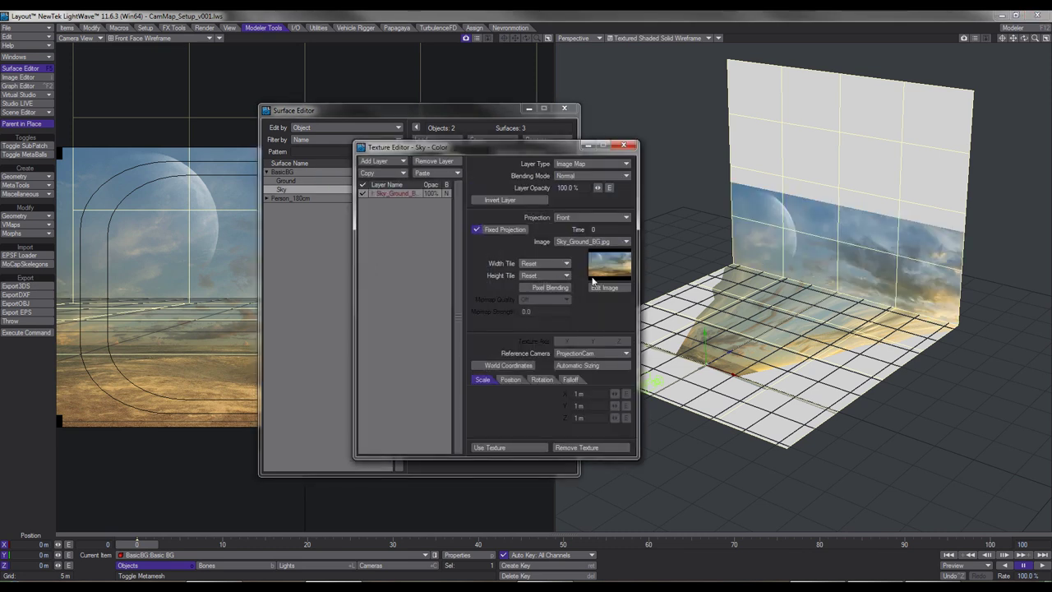
pyautogui.click(526, 445)
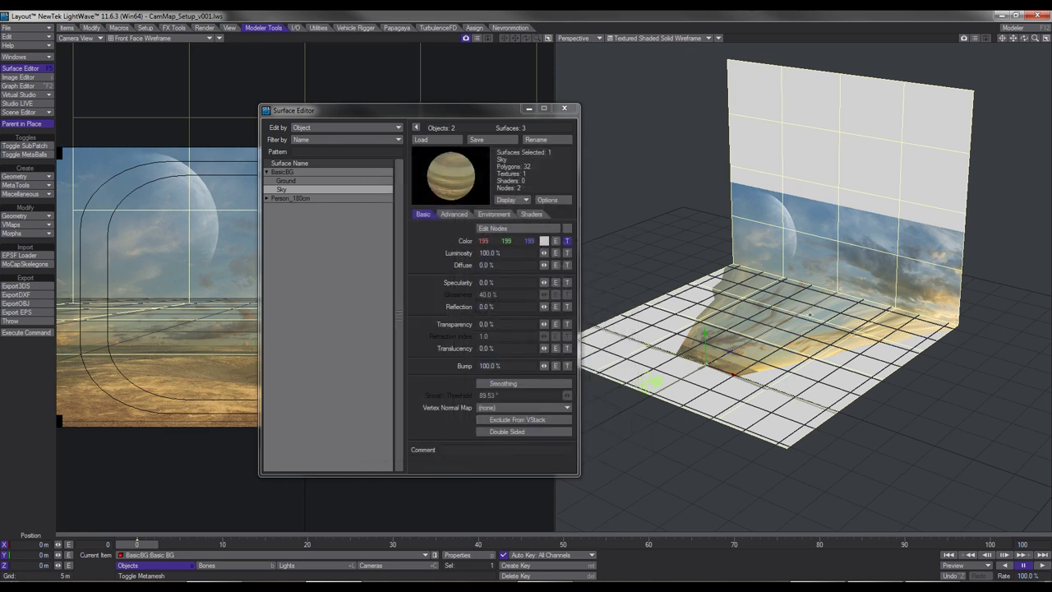
# Step: Stretch the BasicBG object to a scale of about 1.339 on X and 1.072 on Z
pyautogui.moveTo(526, 289); pyautogui.dragTo(526, 290)
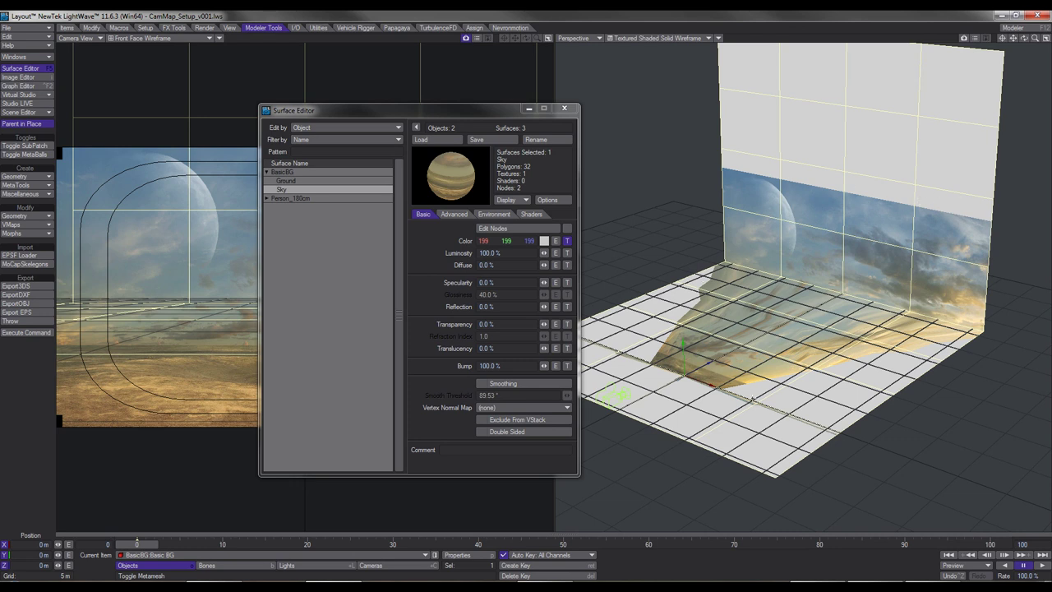
pyautogui.press('y')
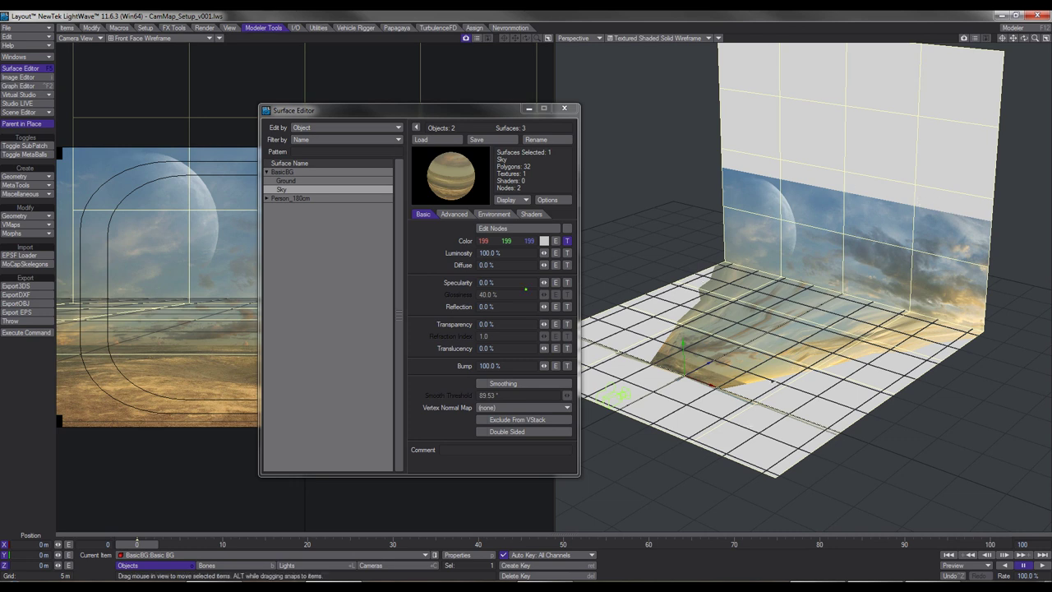
pyautogui.press('h')
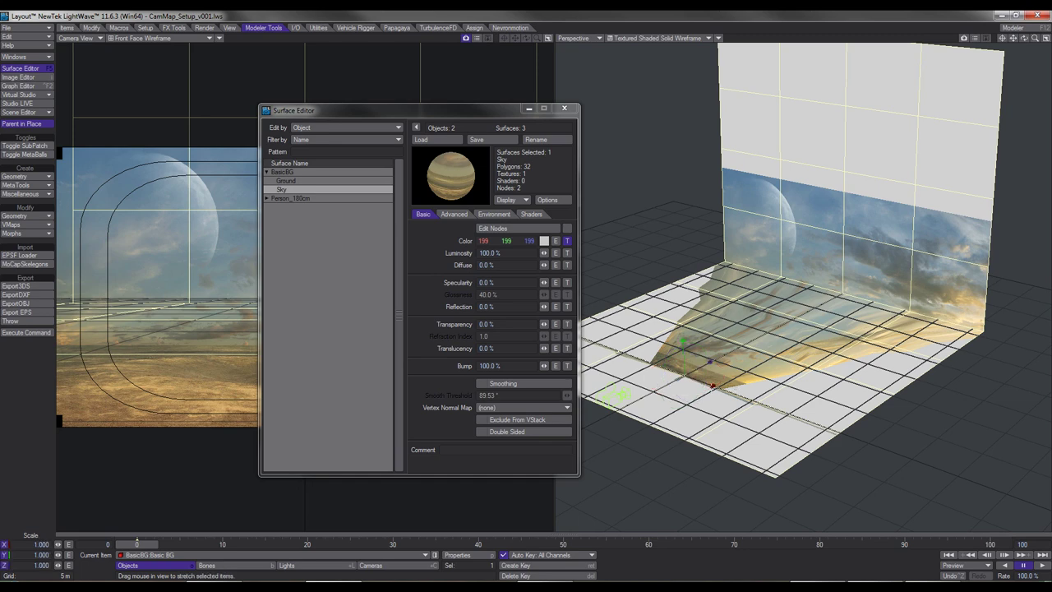
pyautogui.moveTo(713, 386); pyautogui.dragTo(720, 358)
pyautogui.moveTo(871, 311); pyautogui.dragTo(871, 316)
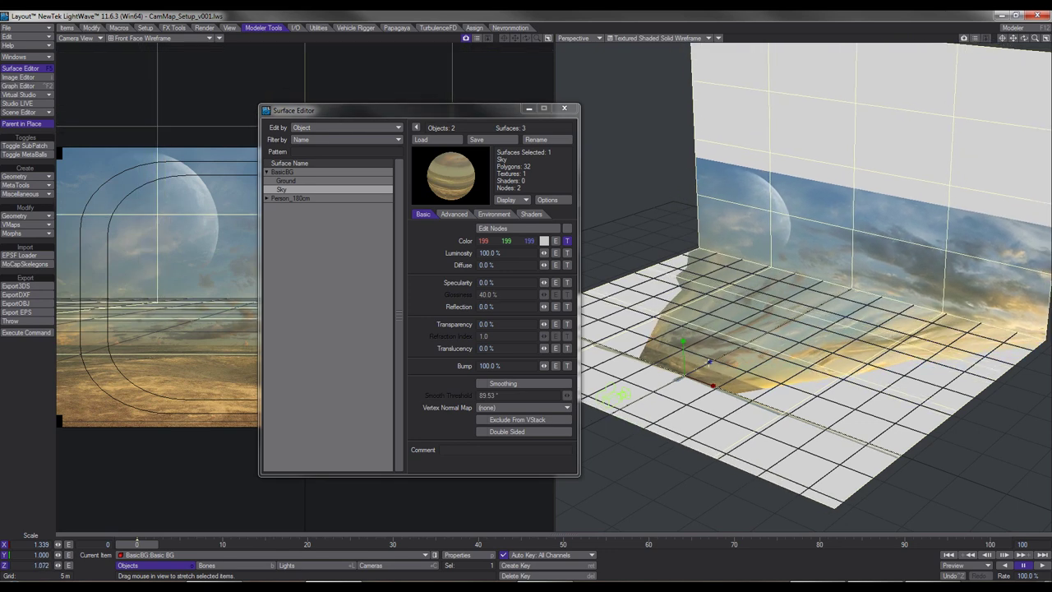
# Step: Adjust the BasicBG object's Z scale while previewing the projection with VPR in the perspective view, then turn VPR off
pyautogui.hotkey('ctrl', 'F9')
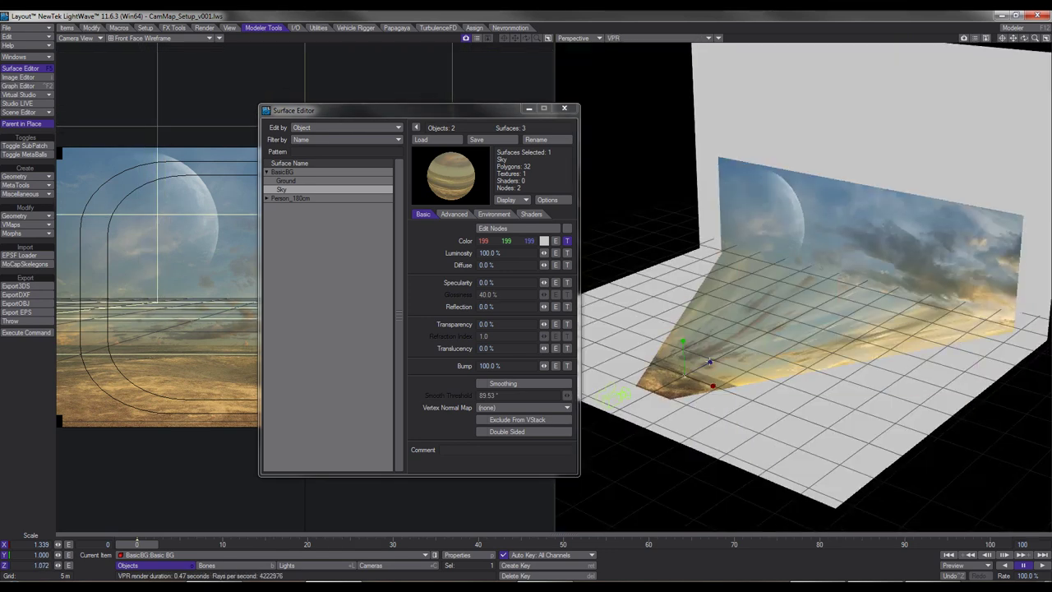
pyautogui.moveTo(710, 361)
pyautogui.mouseDown()
pyautogui.moveTo(688, 373)
pyautogui.moveTo(705, 364)
pyautogui.mouseUp()
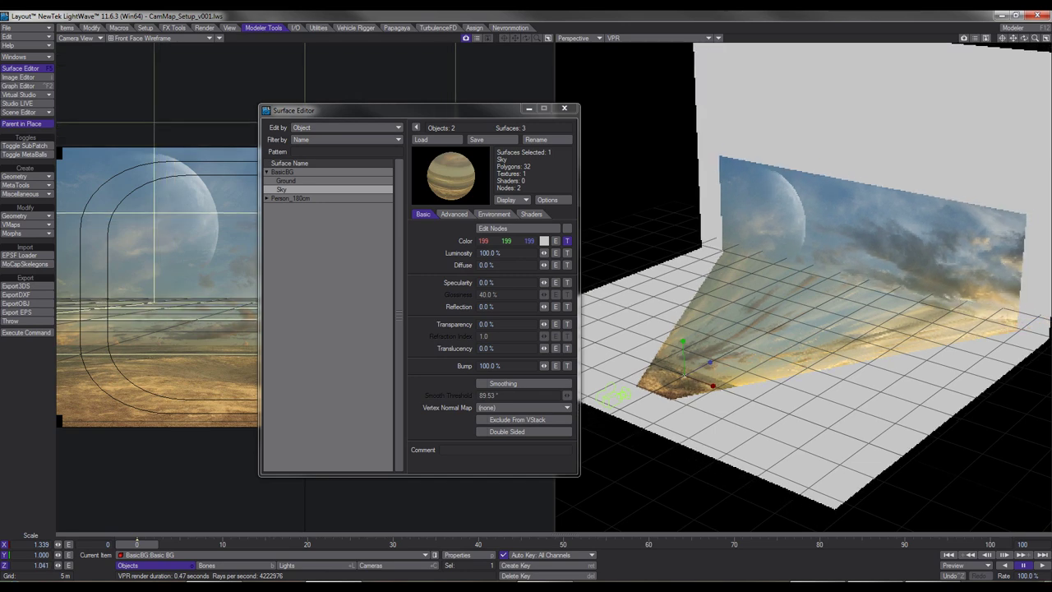
pyautogui.moveTo(871, 322); pyautogui.dragTo(871, 343)
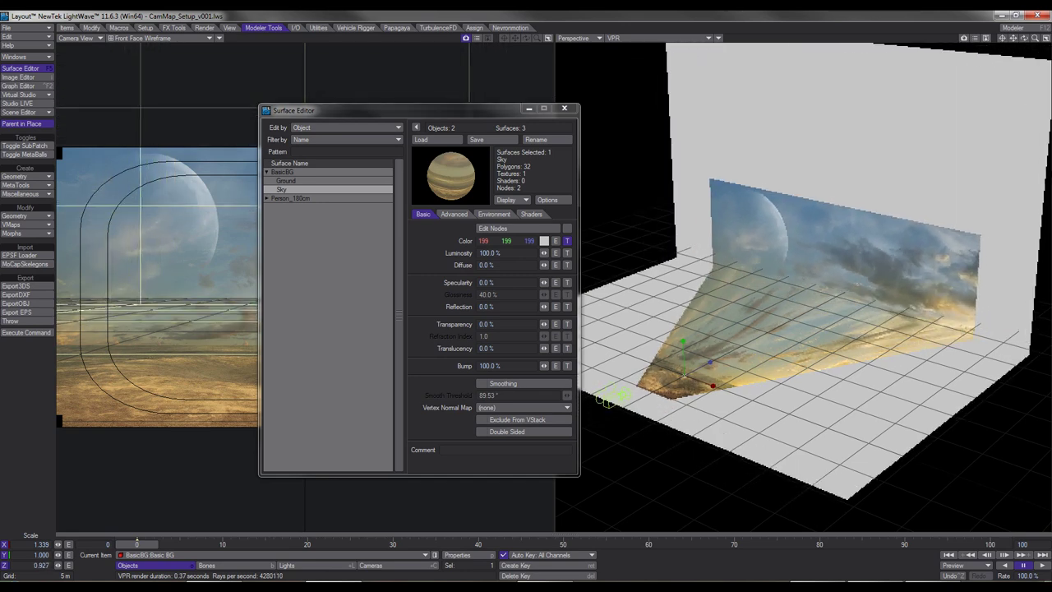
pyautogui.moveTo(689, 370); pyautogui.dragTo(814, 345)
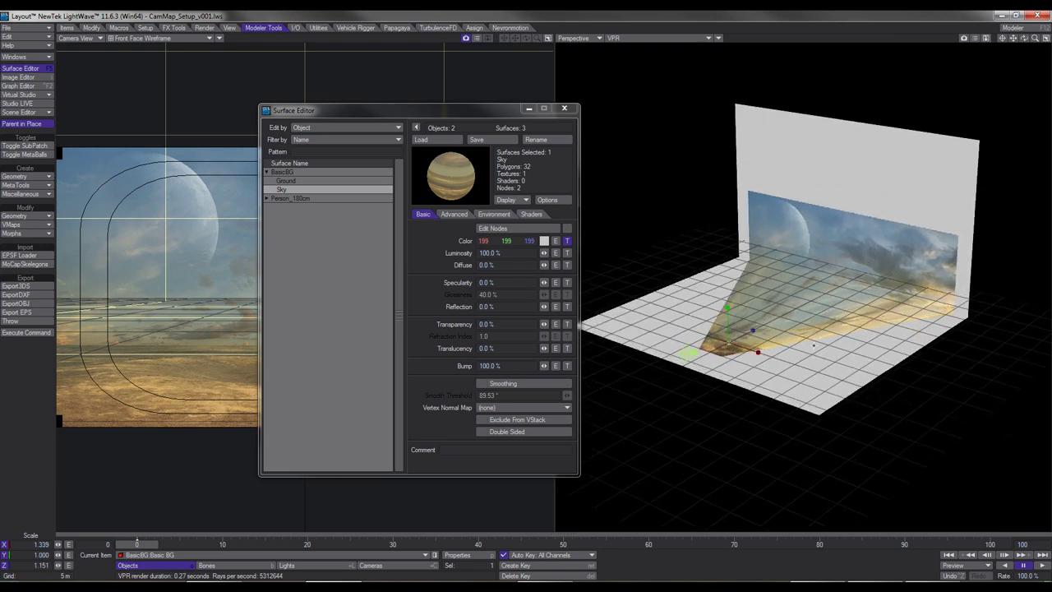
pyautogui.moveTo(753, 330); pyautogui.dragTo(527, 289)
pyautogui.press('t')
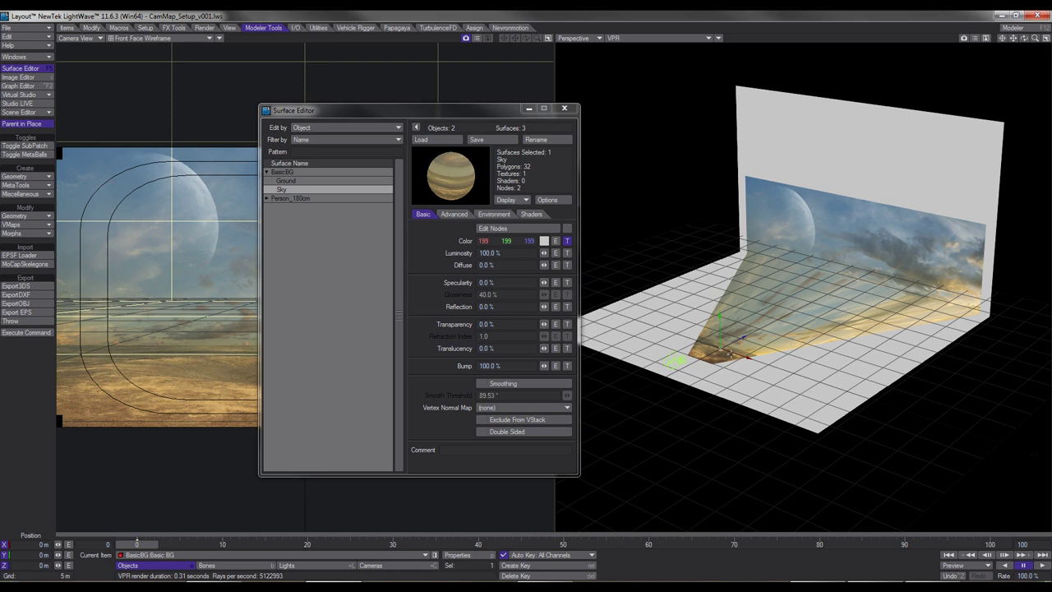
pyautogui.hotkey('ctrl', 'F9')
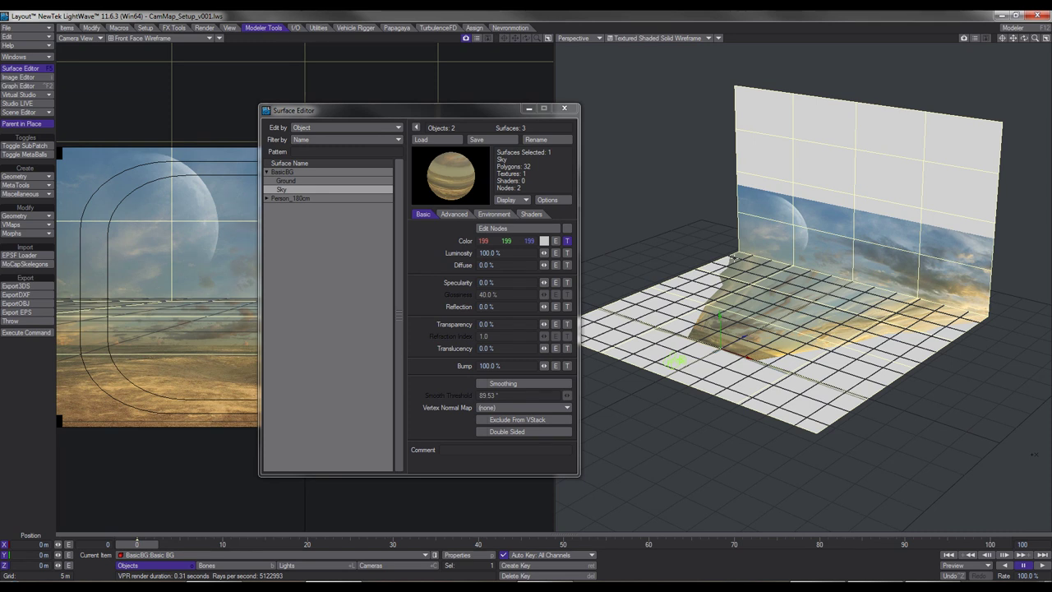
# Step: Close the Surface Editor, activate Person_180cm in the Scene Editor and display it as full geometry instead of a bounding box
pyautogui.click(564, 108)
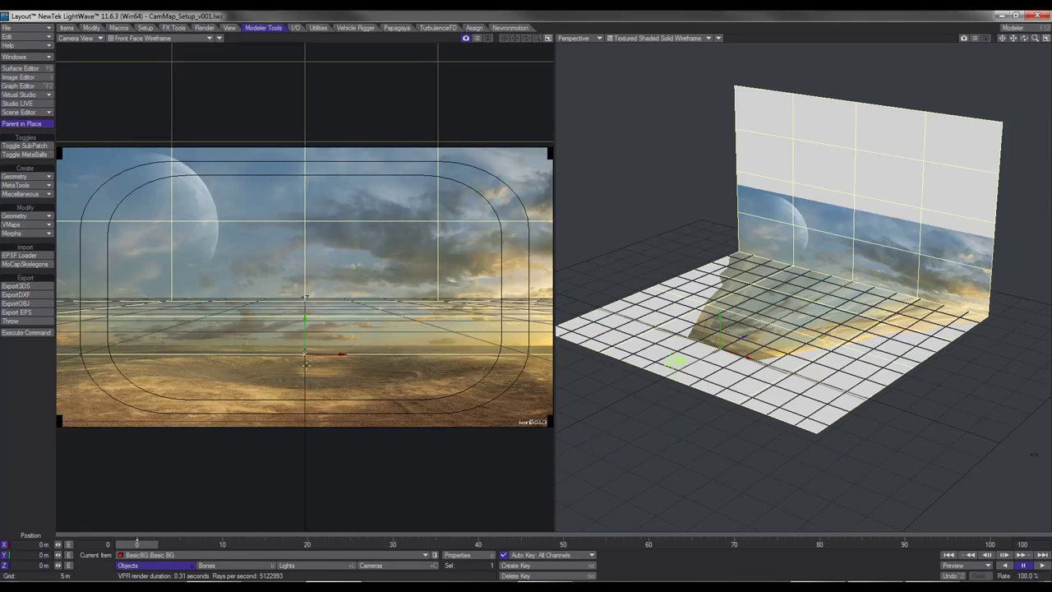
pyautogui.press('KP_0')
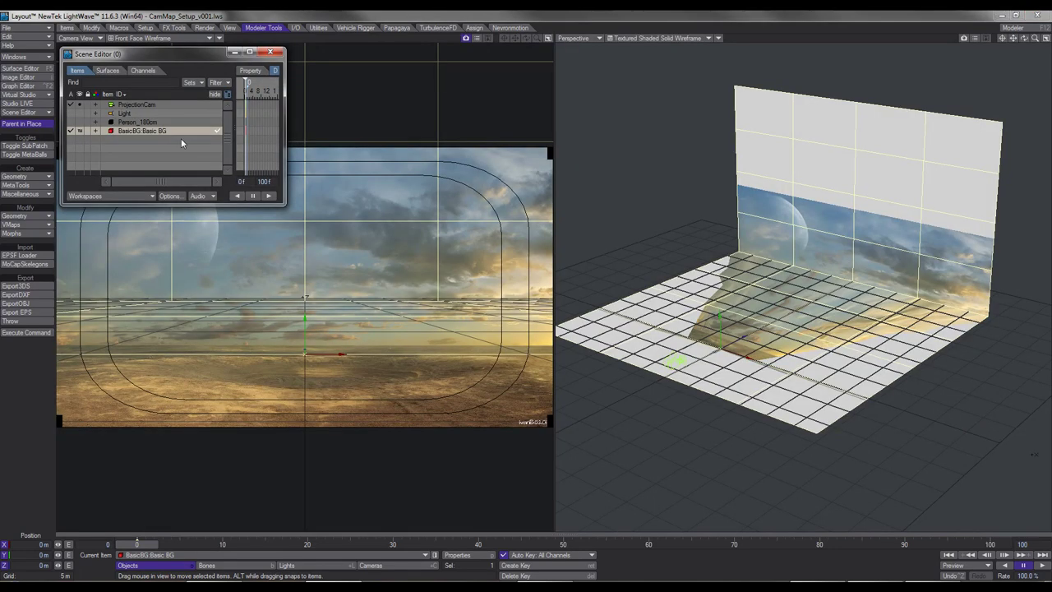
pyautogui.click(136, 121)
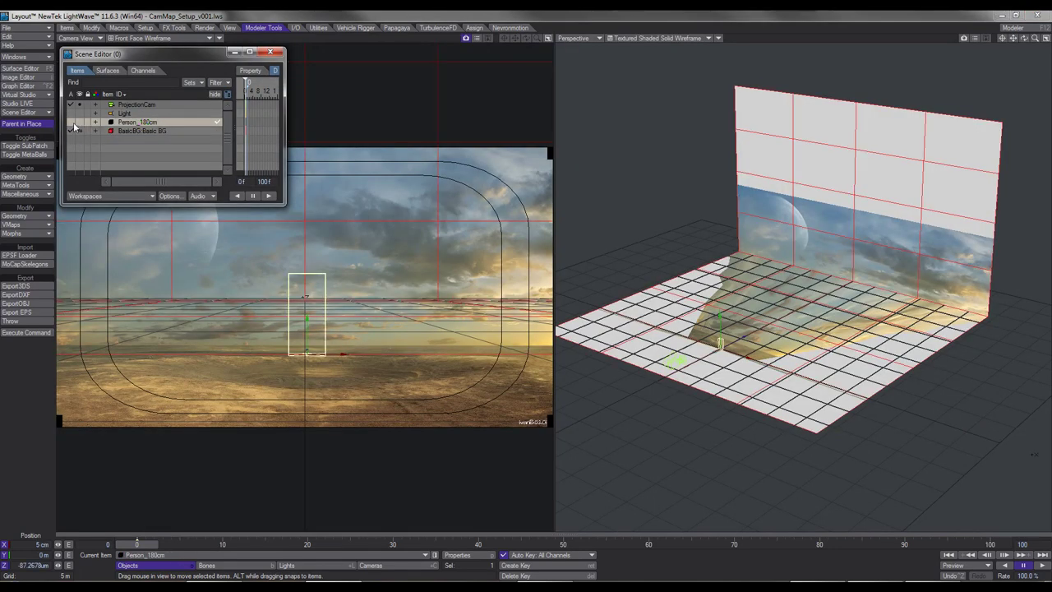
pyautogui.click(80, 127)
pyautogui.click(82, 188)
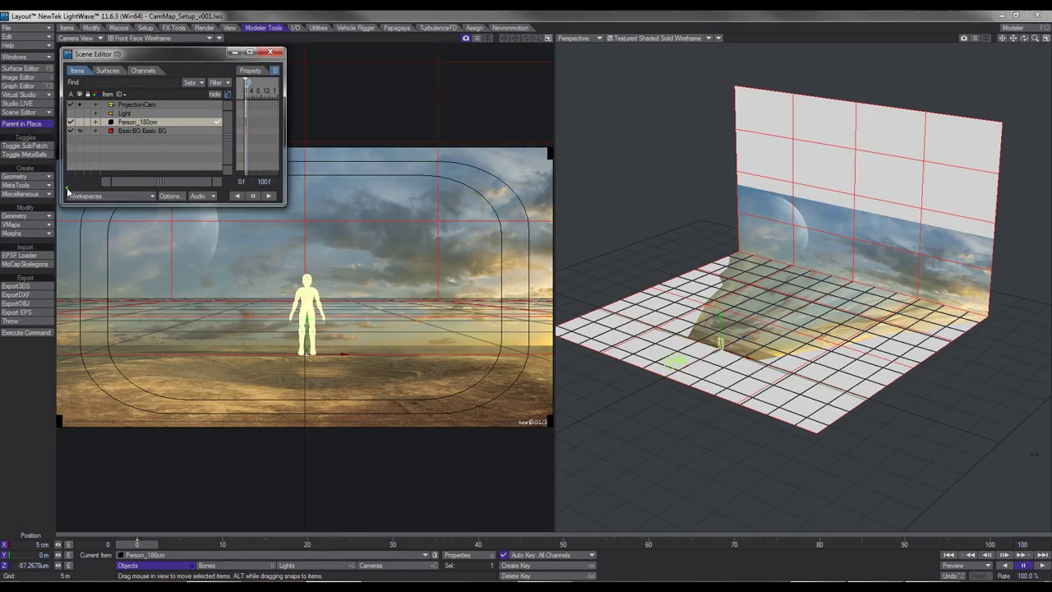
pyautogui.click(270, 53)
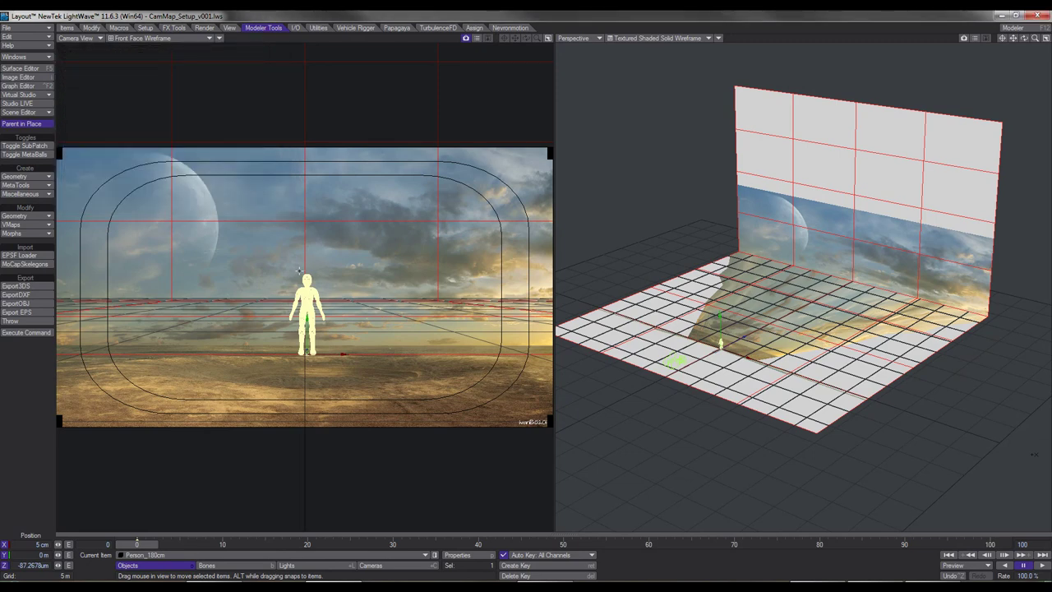
# Step: Select ProjectionCam and move it to about -7.88 m on Z and about 1.69 m on Y
pyautogui.moveTo(1035, 38)
pyautogui.mouseDown()
pyautogui.moveTo(1051, 38)
pyautogui.moveTo(1034, 31)
pyautogui.moveTo(1051, 25)
pyautogui.mouseUp()
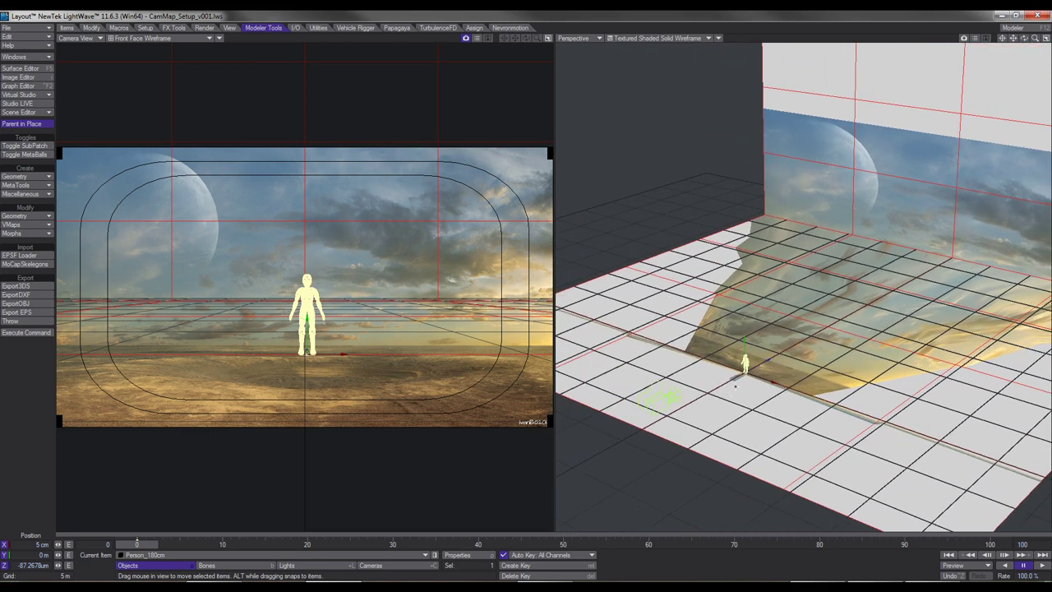
pyautogui.scroll(4, 803, 288)
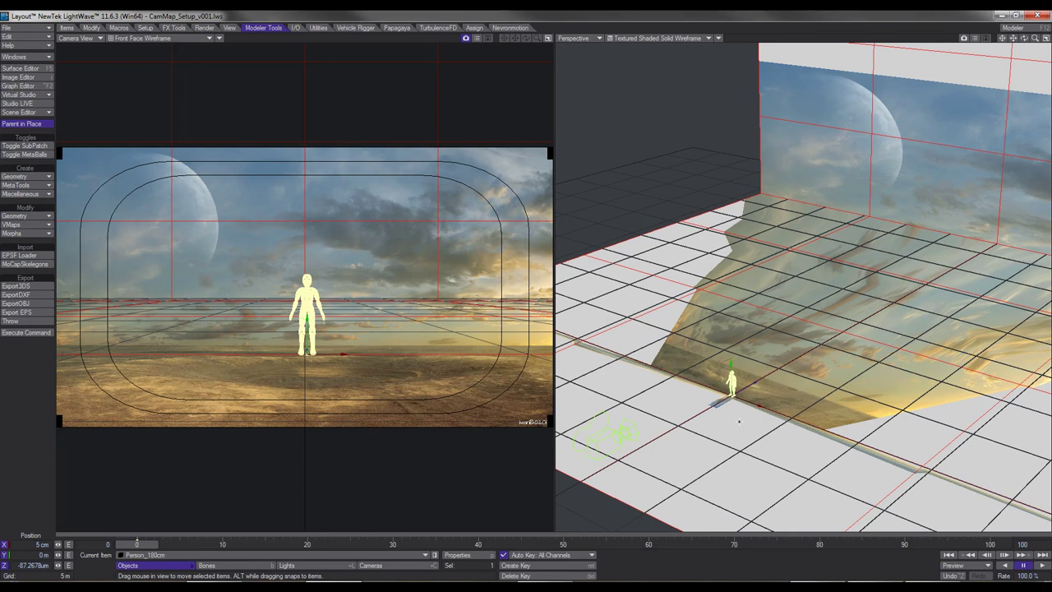
pyautogui.scroll(-3, 755, 422)
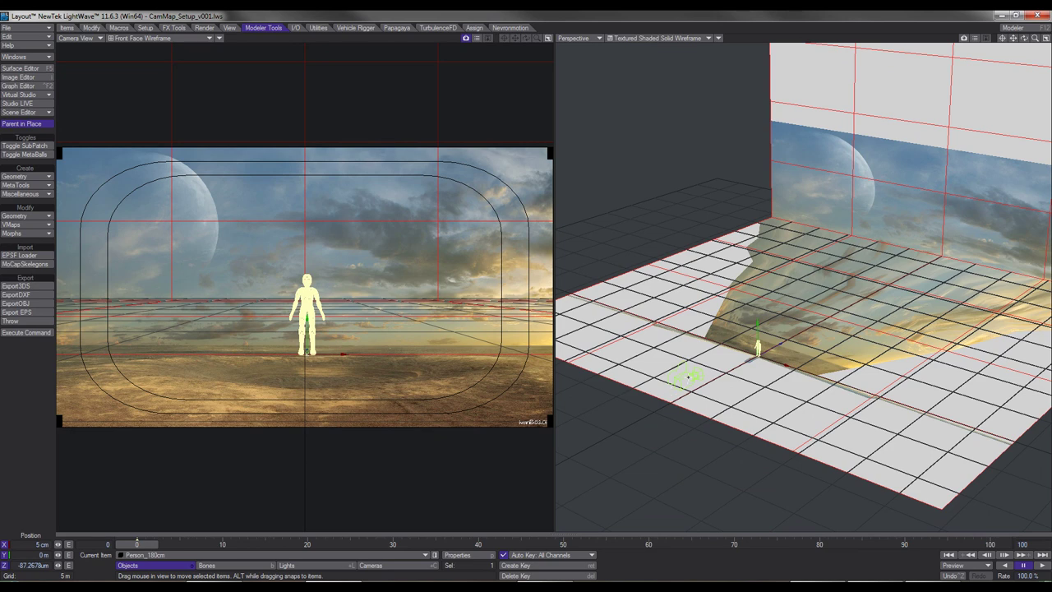
pyautogui.hotkey('shift', 'c')
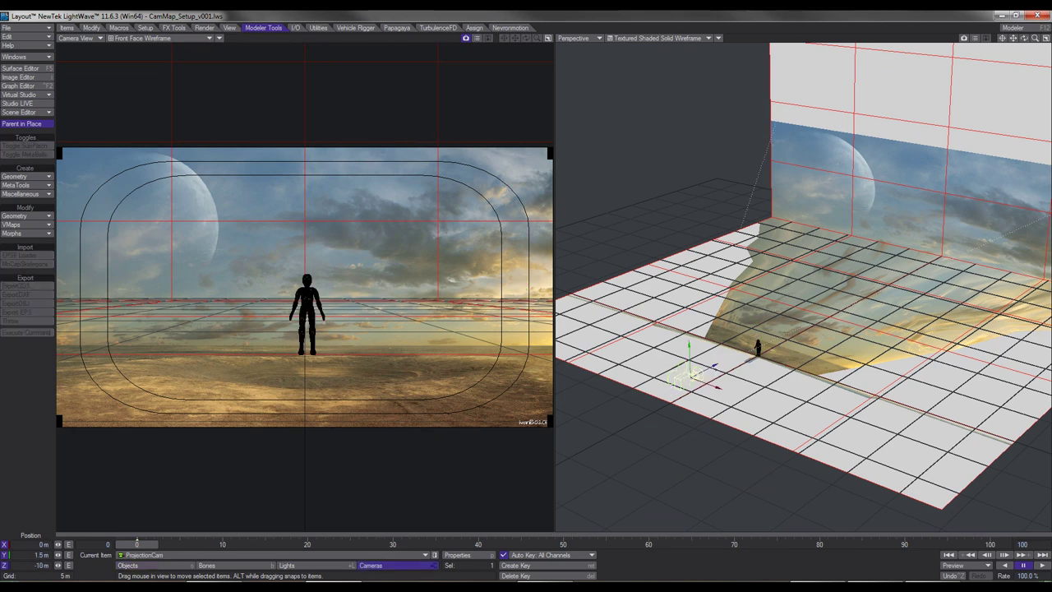
pyautogui.moveTo(713, 367)
pyautogui.mouseDown()
pyautogui.moveTo(677, 386)
pyautogui.moveTo(746, 350)
pyautogui.moveTo(713, 365)
pyautogui.moveTo(722, 361)
pyautogui.mouseUp()
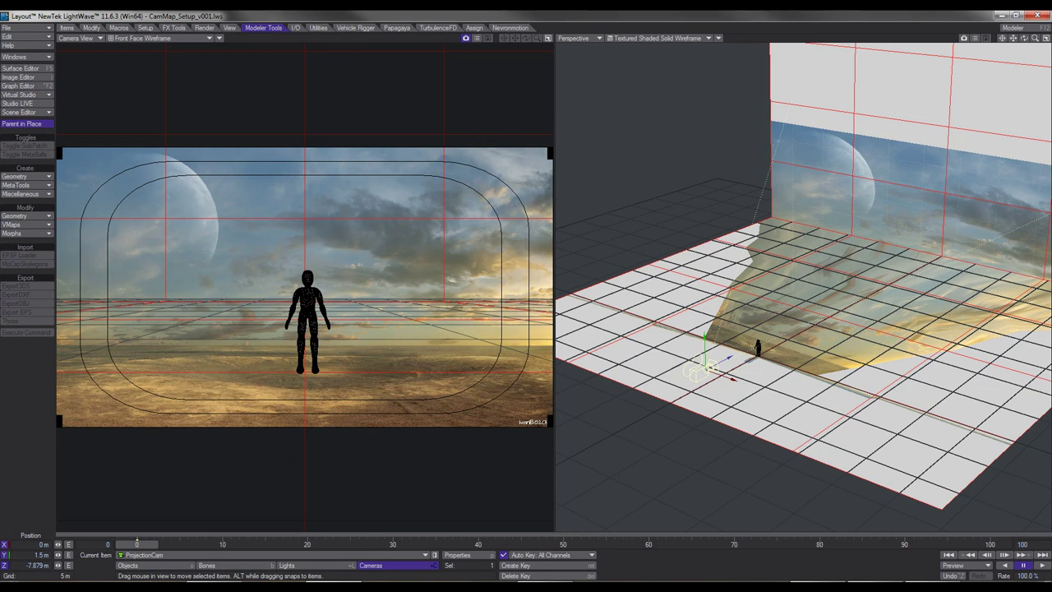
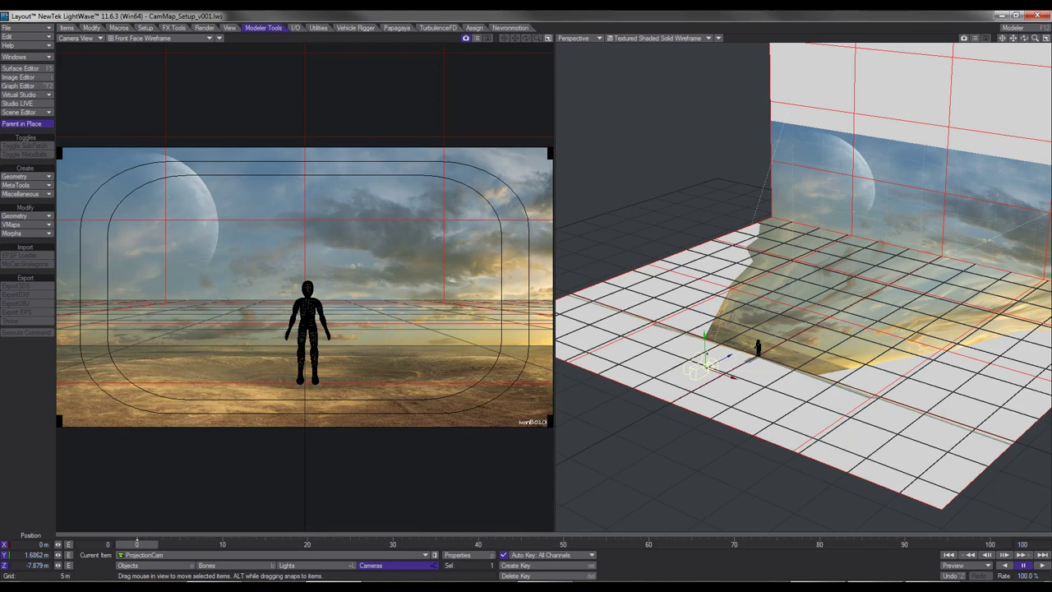
# Step: Tilt ProjectionCam to a pitch of about -5.60° to align the geometry's horizon with the painted one
pyautogui.press('y')
pyautogui.moveTo(726, 346); pyautogui.dragTo(723, 333)
pyautogui.moveTo(304, 306); pyautogui.dragTo(304, 300)
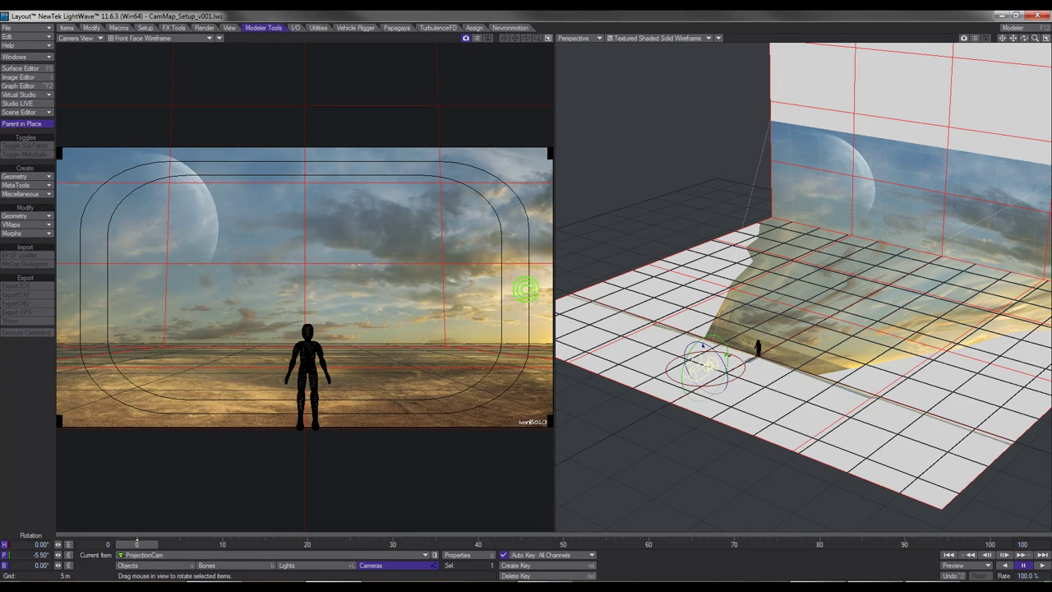
pyautogui.moveTo(524, 289); pyautogui.dragTo(525, 287)
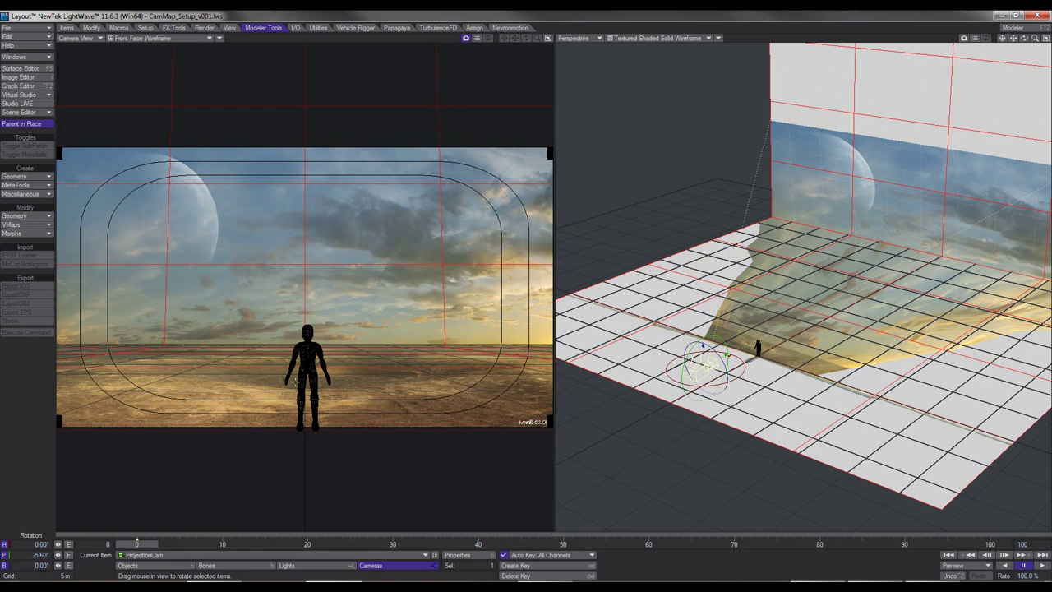
# Step: Lower ProjectionCam to a height of about 84.8 cm on Y
pyautogui.press('t')
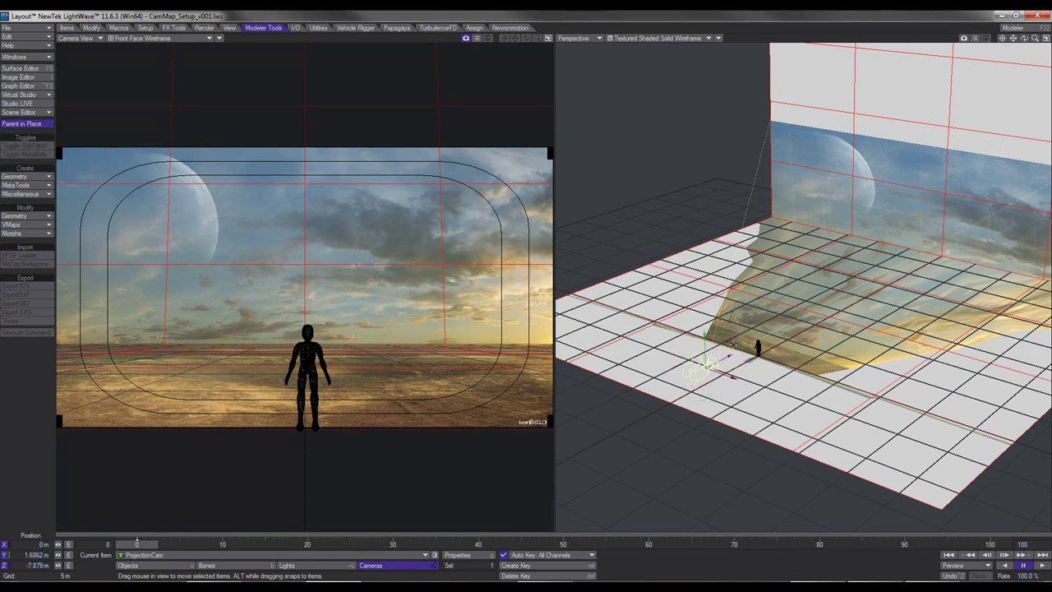
pyautogui.moveTo(526, 284); pyautogui.dragTo(525, 290)
pyautogui.moveTo(526, 289); pyautogui.dragTo(526, 323, button='right')
pyautogui.moveTo(526, 322); pyautogui.dragTo(526, 316)
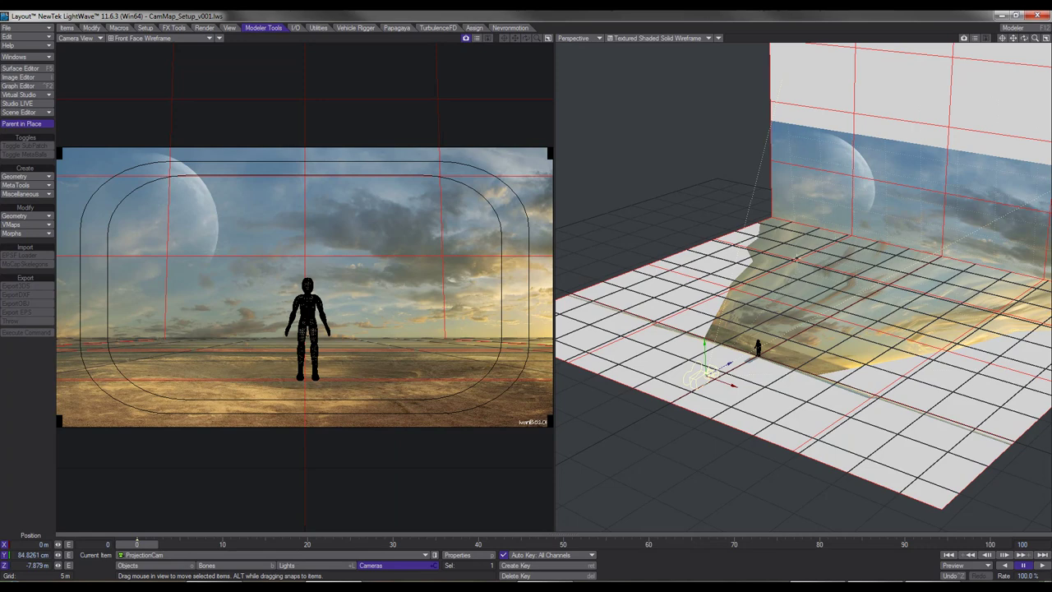
# Step: Tilt ProjectionCam to a pitch of about -7.10° while checking the sky and ground projection in an enlarged VPR perspective view
pyautogui.hotkey('ctrl', 'F9')
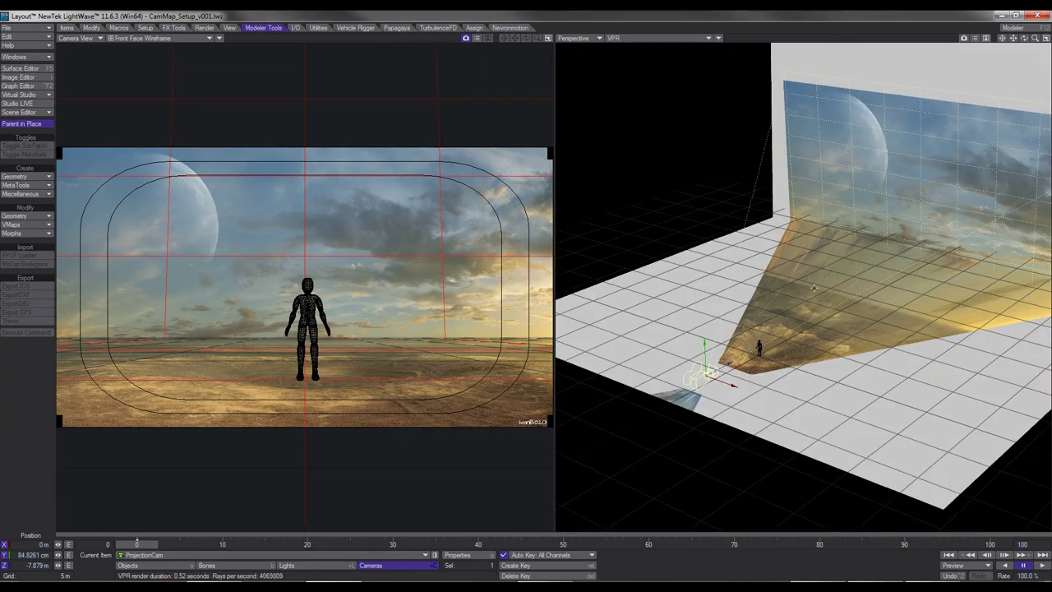
pyautogui.press('y')
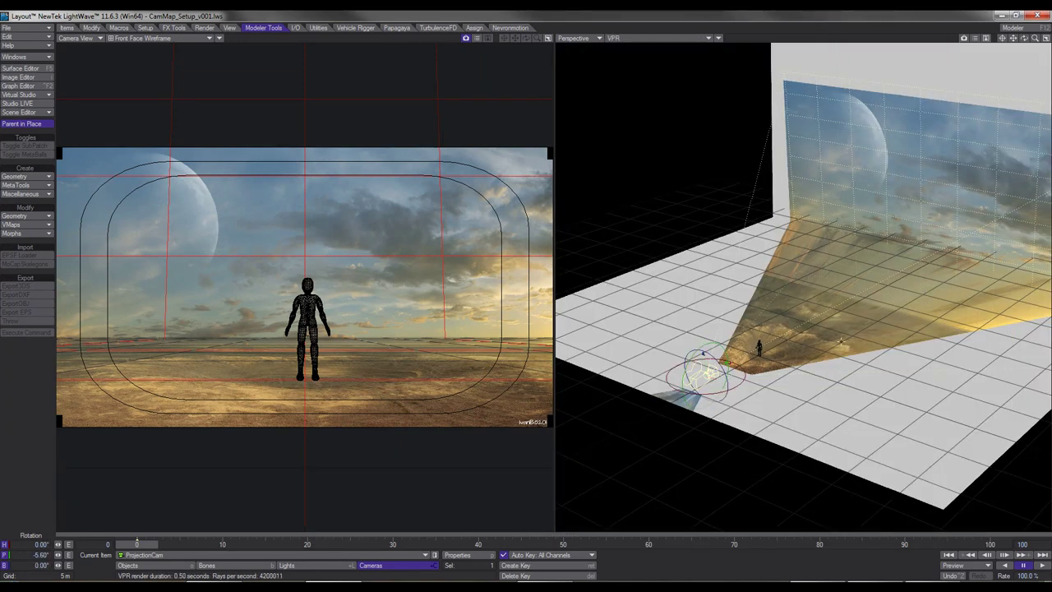
pyautogui.press('KP_0')
pyautogui.moveTo(466, 385); pyautogui.dragTo(521, 259)
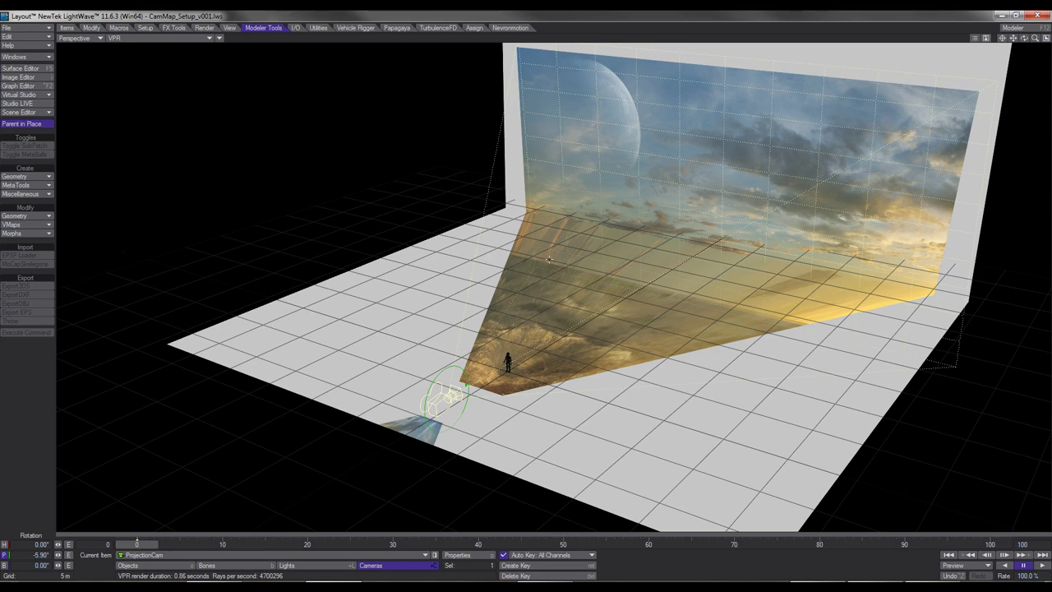
pyautogui.moveTo(467, 384); pyautogui.dragTo(499, 214)
pyautogui.moveTo(466, 356); pyautogui.dragTo(465, 352)
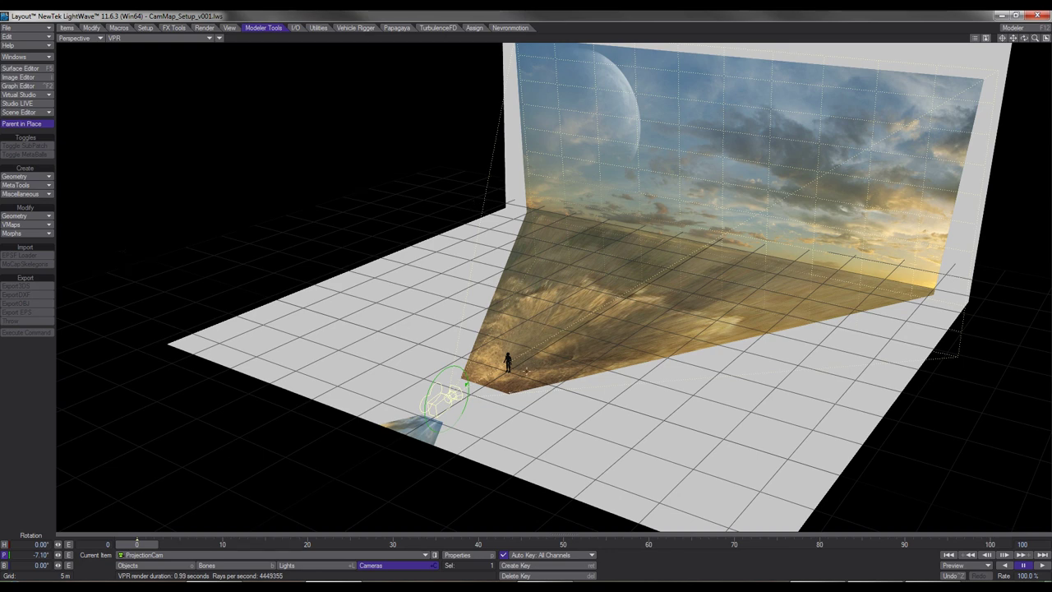
pyautogui.press('KP_0')
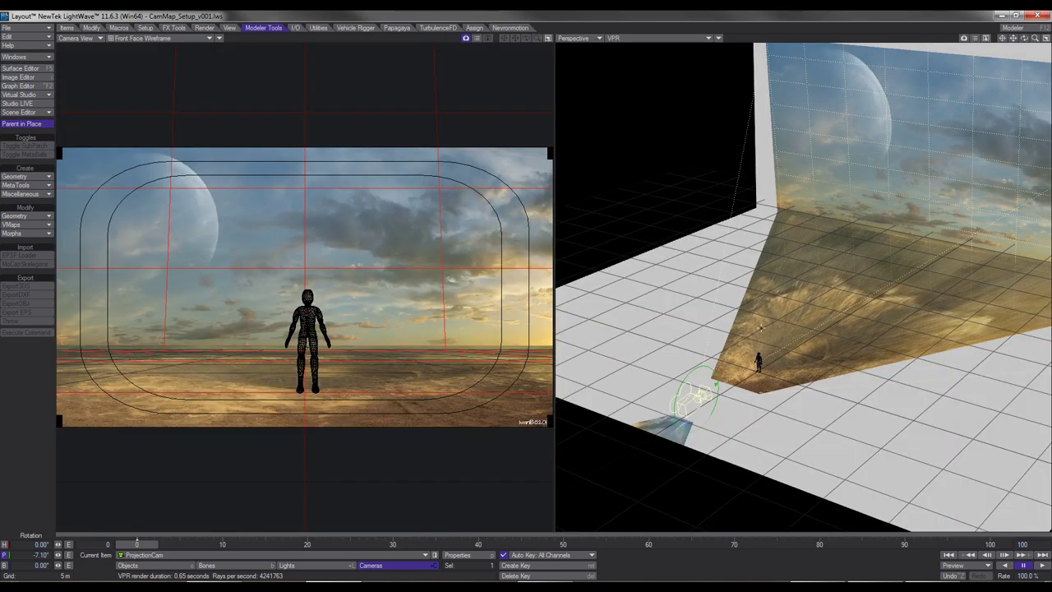
pyautogui.hotkey('ctrl', 'F9')
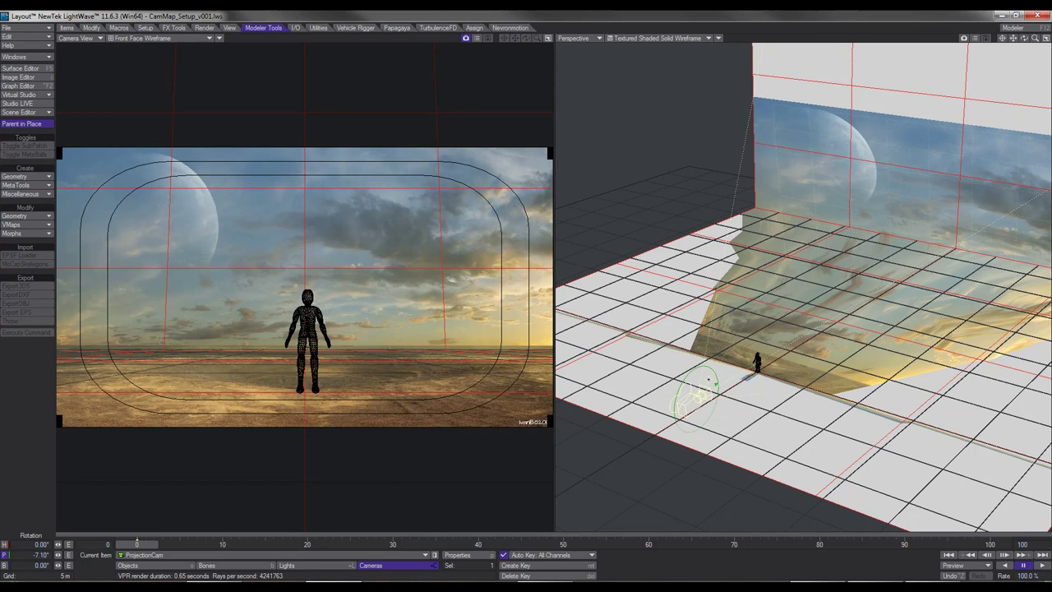
# Step: Lower ProjectionCam to about 66.2 cm on Y and tilt it to a pitch of about -6.80°, checking the projection in VPR
pyautogui.press('t')
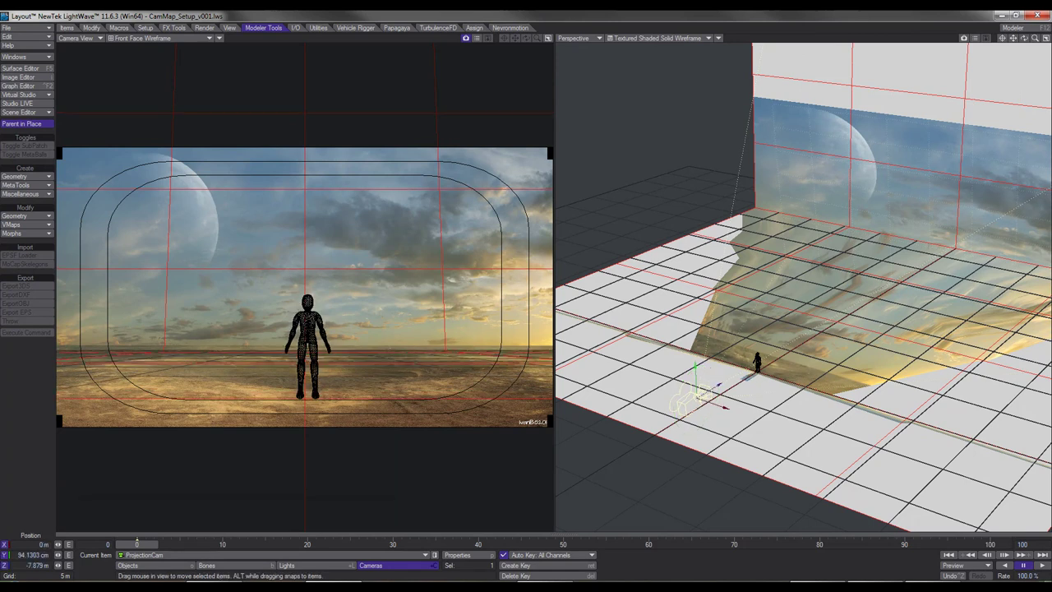
pyautogui.moveTo(695, 368); pyautogui.dragTo(695, 371)
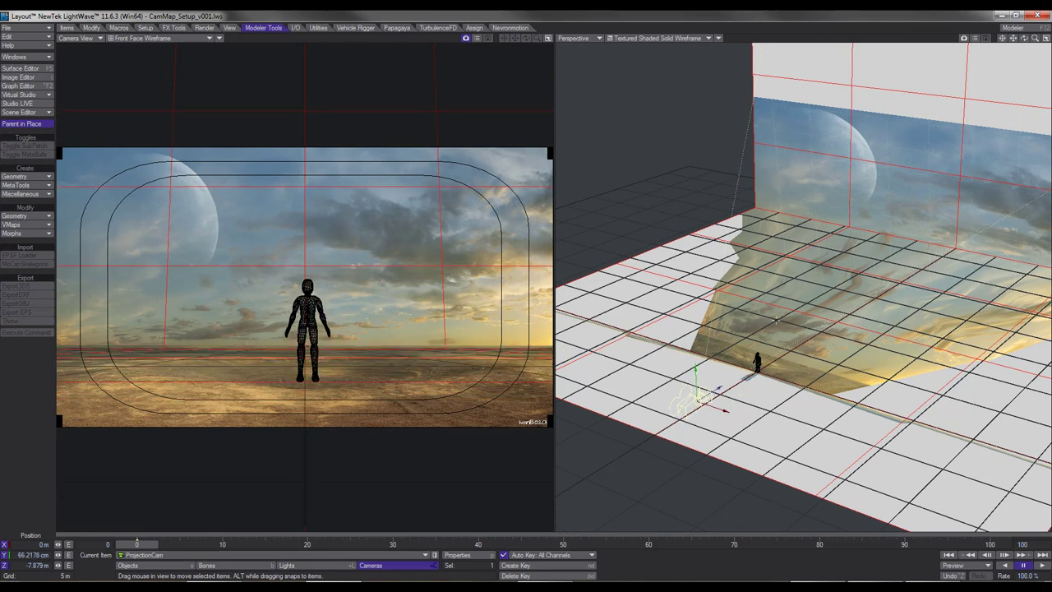
pyautogui.hotkey('ctrl', 'F9')
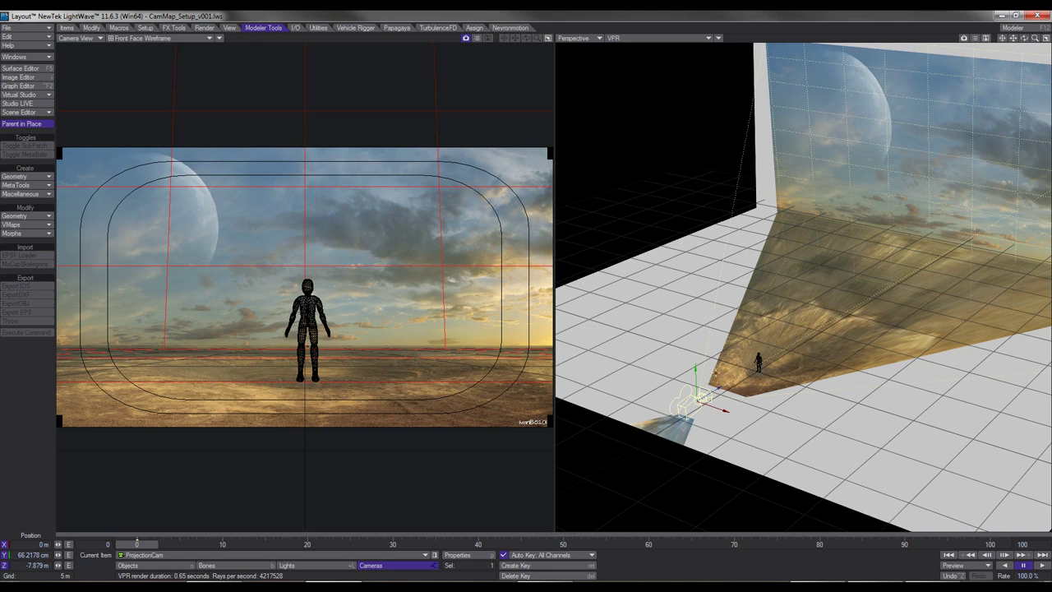
pyautogui.press('y')
pyautogui.moveTo(699, 369); pyautogui.dragTo(699, 369)
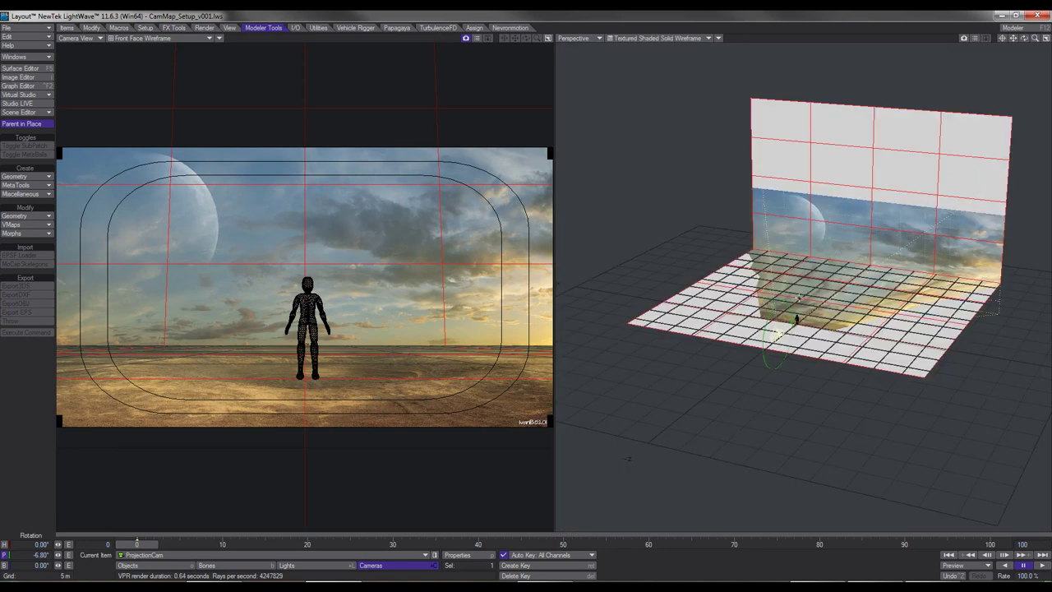
# Step: Select BasicBG and enlarge it to a scale of about 5.45 on X, 3.51 on Y and 6.31 on Z
pyautogui.hotkey('shift', 'o')
pyautogui.press('t')
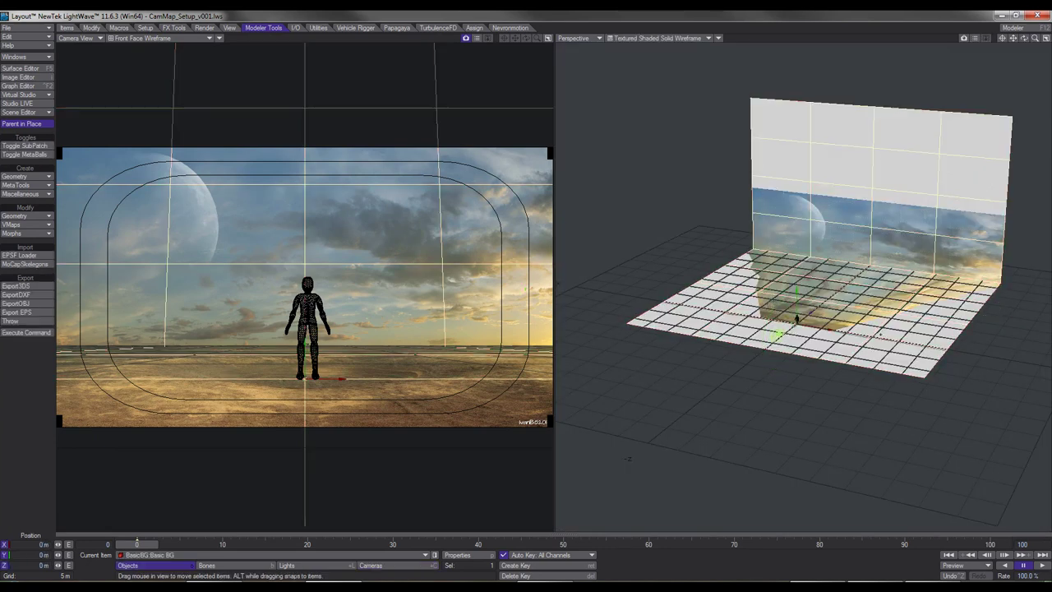
pyautogui.hotkey('ctrl', 'F9')
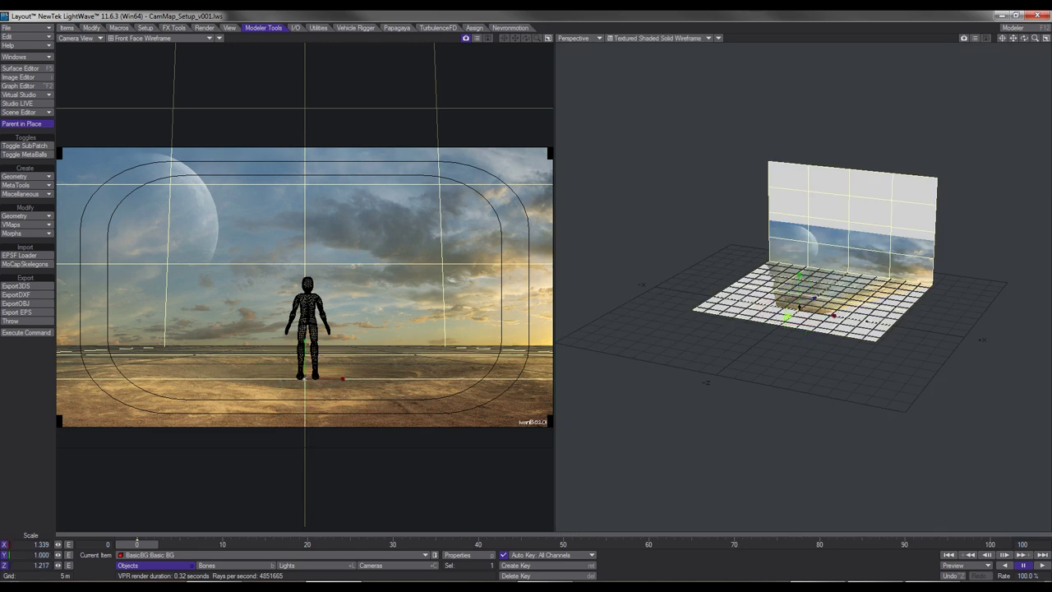
pyautogui.hotkey('shift', 'h')
pyautogui.moveTo(802, 305)
pyautogui.mouseDown()
pyautogui.moveTo(867, 306)
pyautogui.moveTo(799, 308)
pyautogui.mouseUp()
pyautogui.press('h')
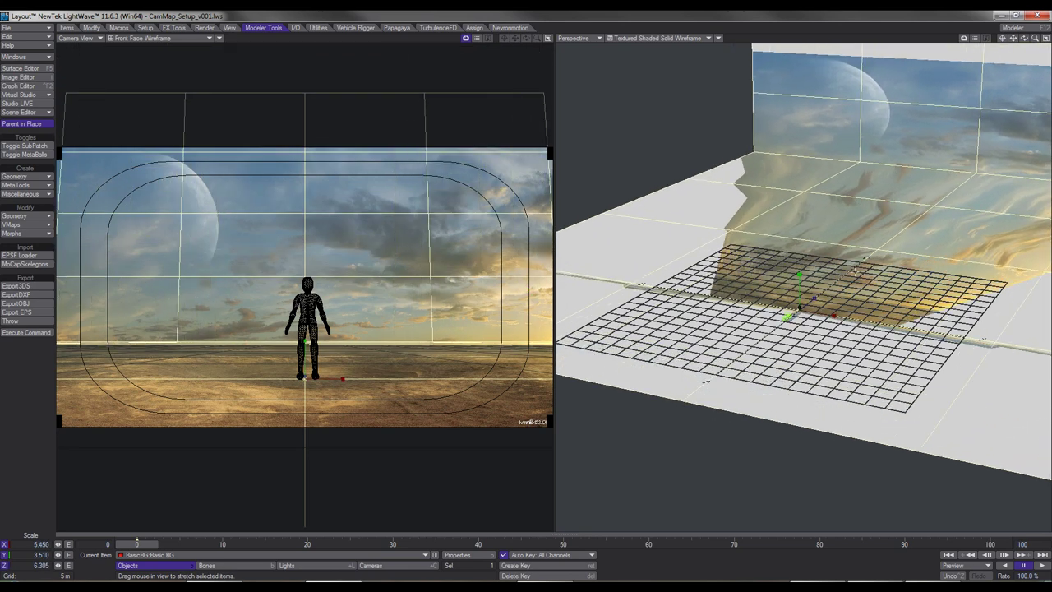
# Step: Stretch BasicBG to a scale of about 7.28 on X and 7.94 on Z while checking the projection in VPR
pyautogui.scroll(-6, 870, 266)
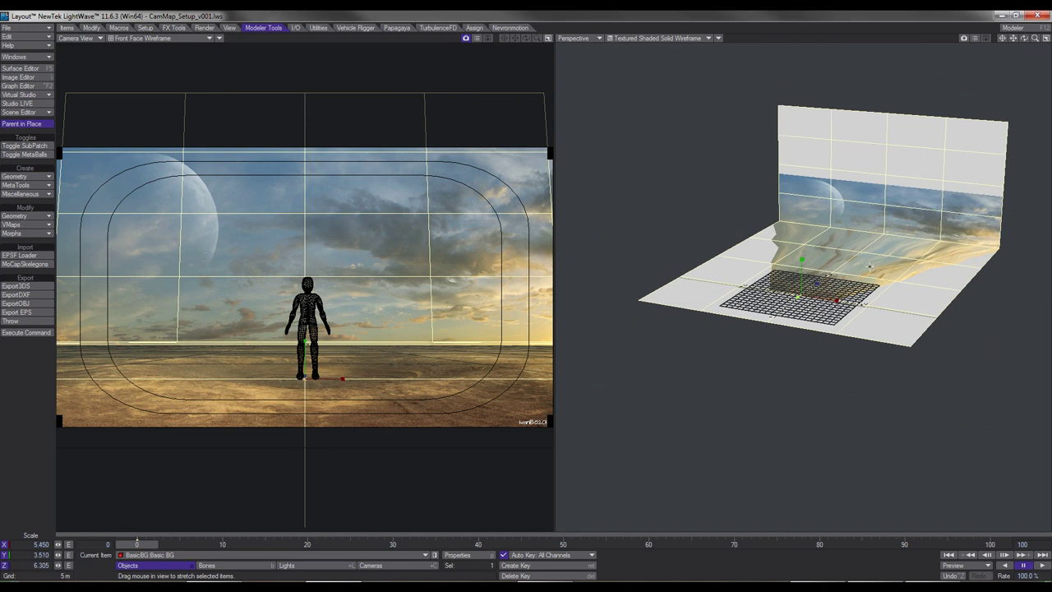
pyautogui.hotkey('ctrl', 'F9')
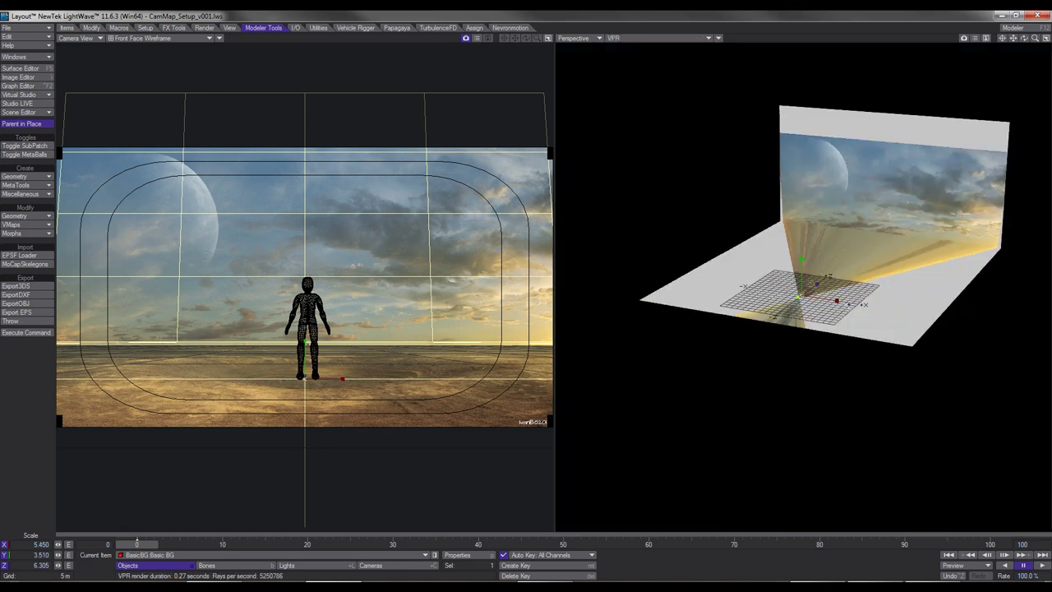
pyautogui.moveTo(837, 301); pyautogui.dragTo(886, 306)
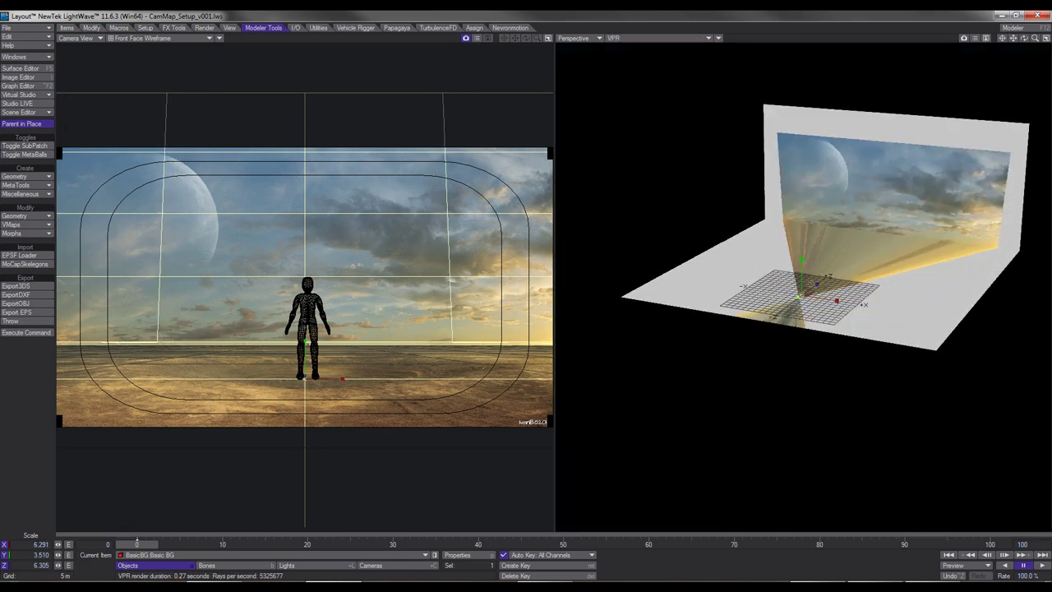
pyautogui.moveTo(800, 308); pyautogui.dragTo(800, 308)
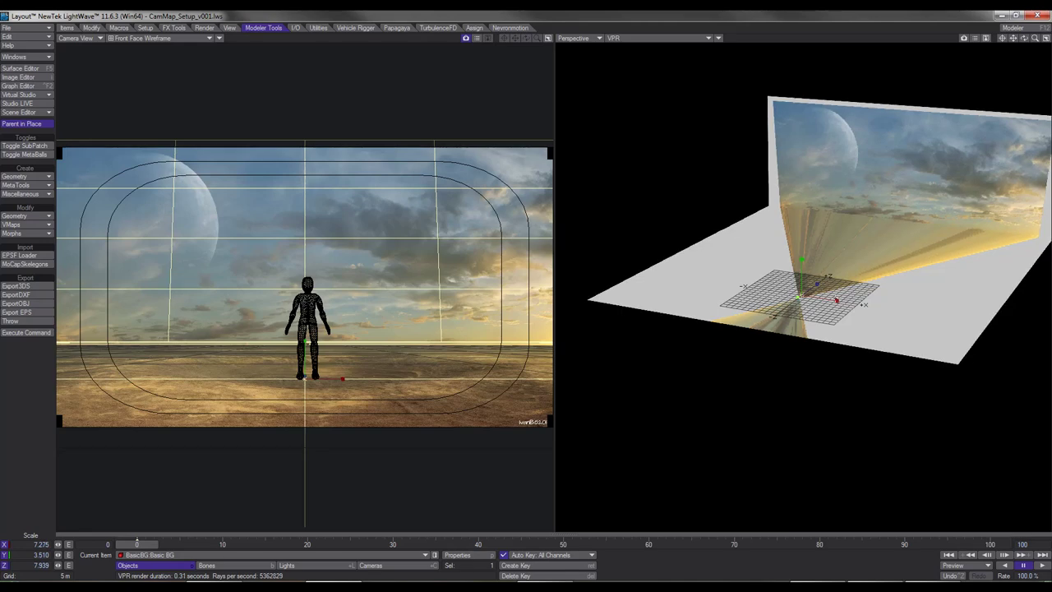
pyautogui.scroll(10, 824, 299)
pyautogui.scroll(-8, 824, 299)
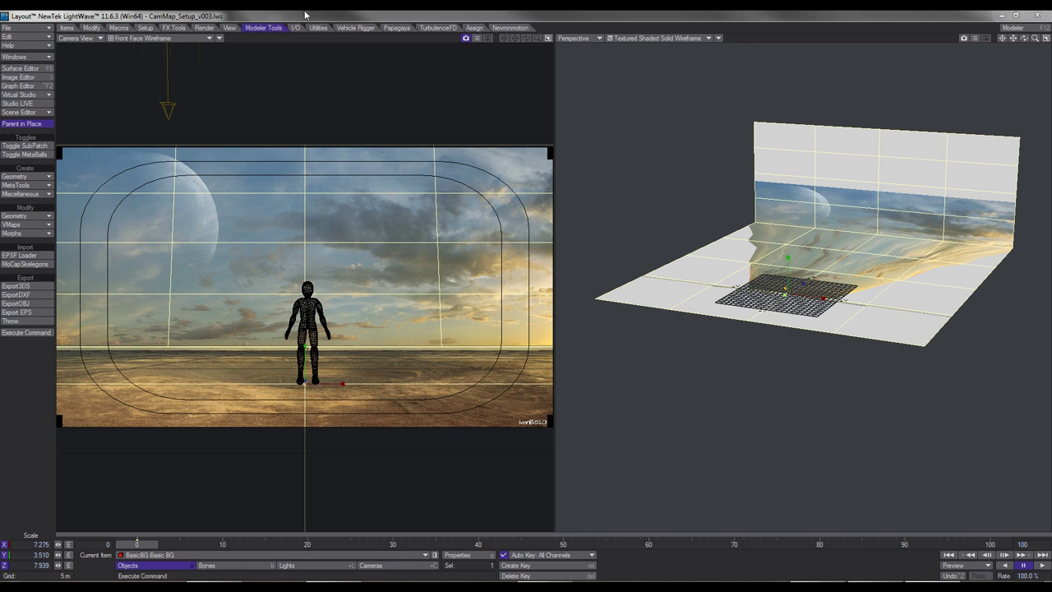
# Step: Select ProjectionCam in the Scene Editor and make one clone of it
pyautogui.hotkey('ctrl', 'F1')
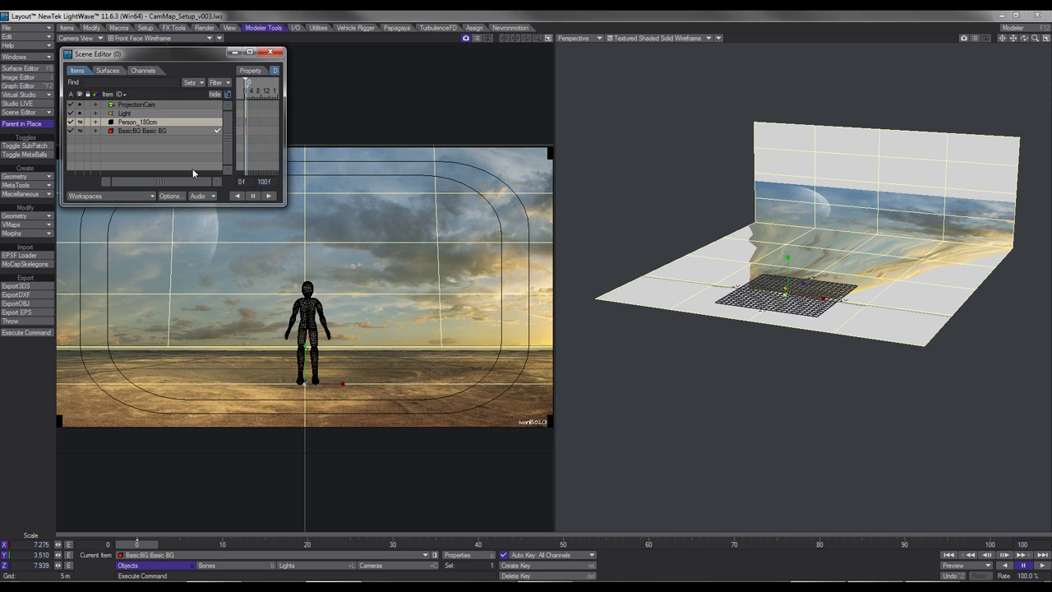
pyautogui.click(133, 104)
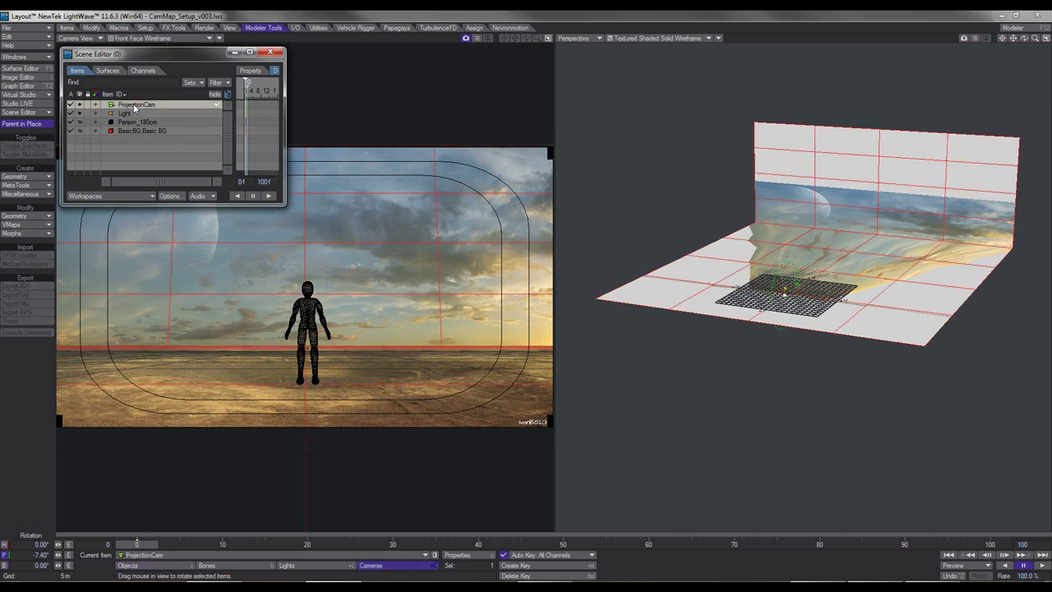
pyautogui.hotkey('ctrl', 'c')
pyautogui.click(543, 67)
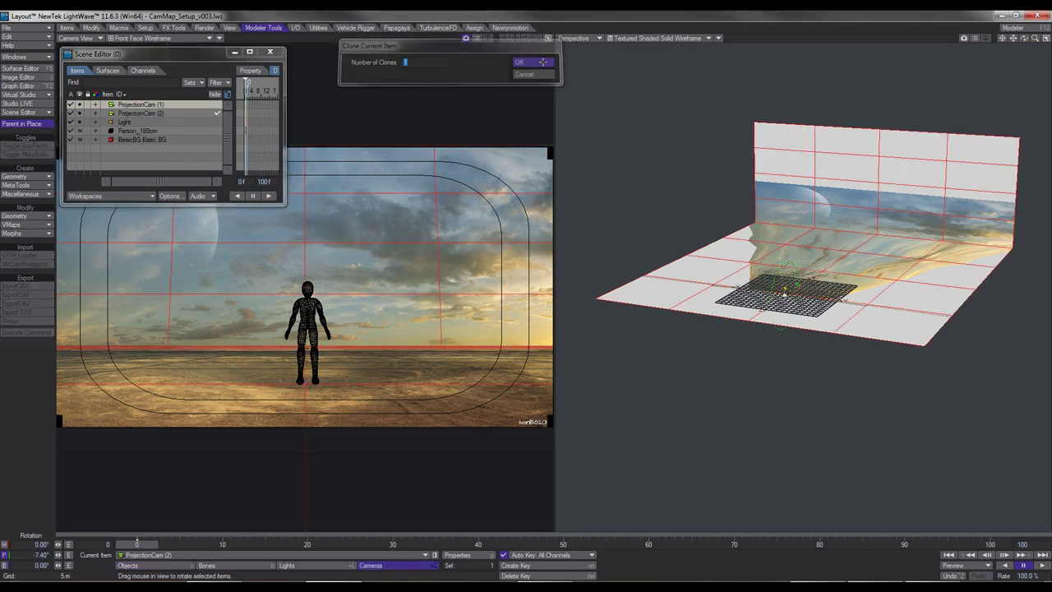
# Step: Rename the cloned camera RenderCam in its camera properties
pyautogui.press('p')
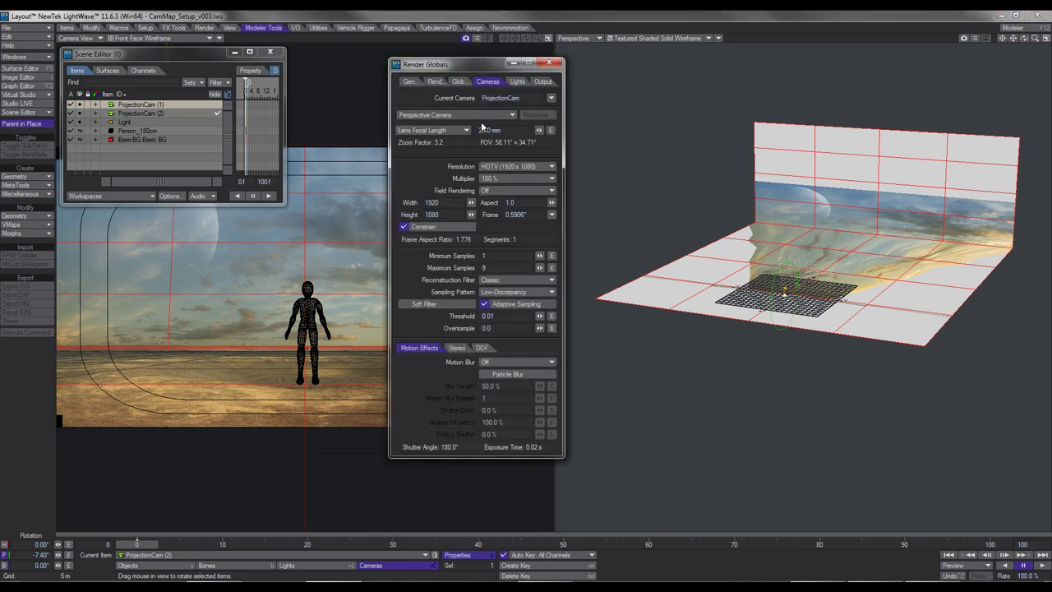
pyautogui.click(186, 113)
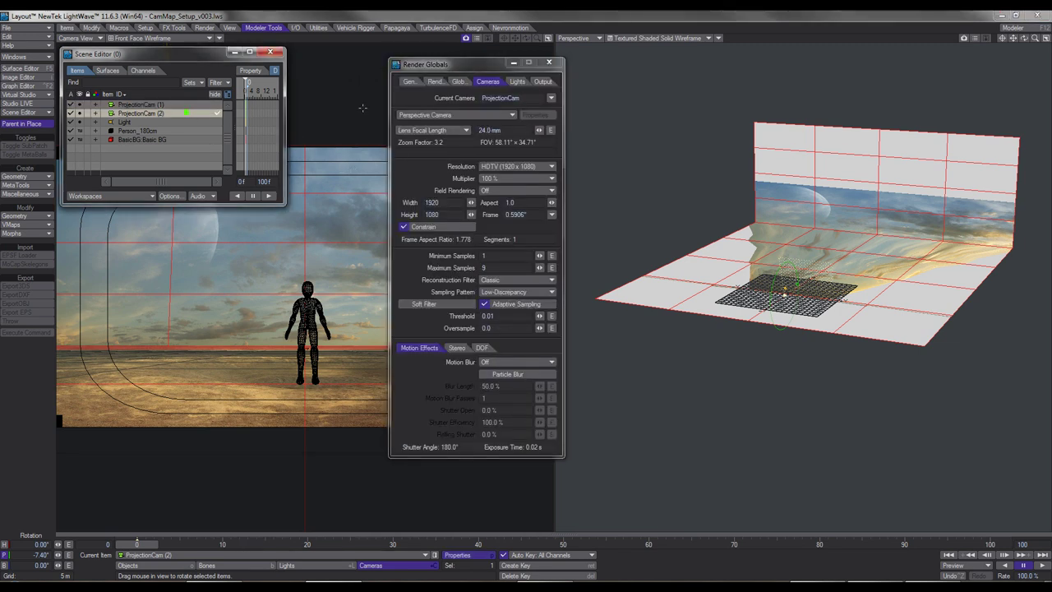
pyautogui.click(518, 99)
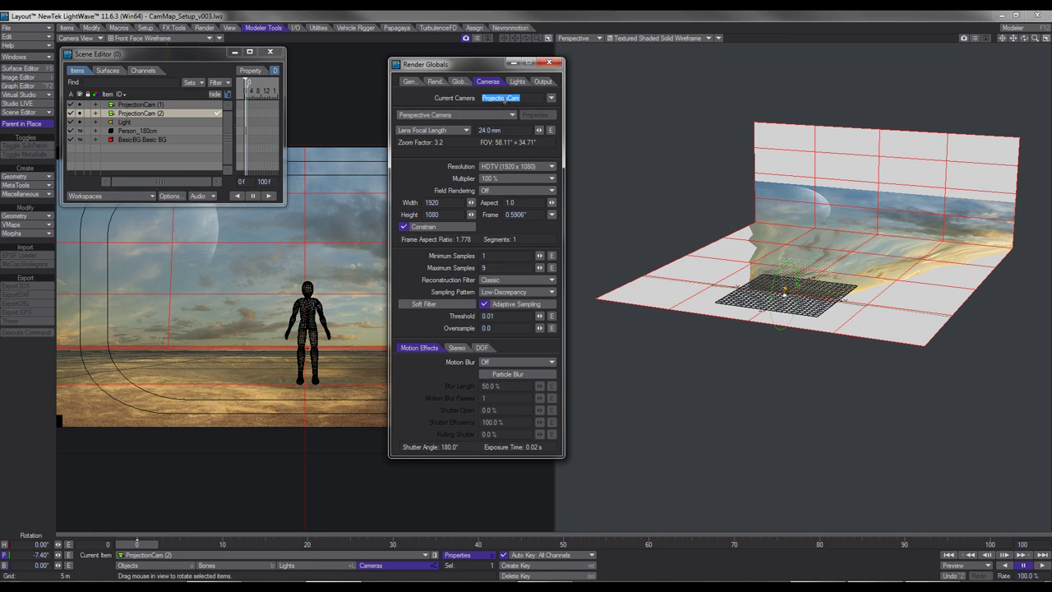
pyautogui.write('Rend')
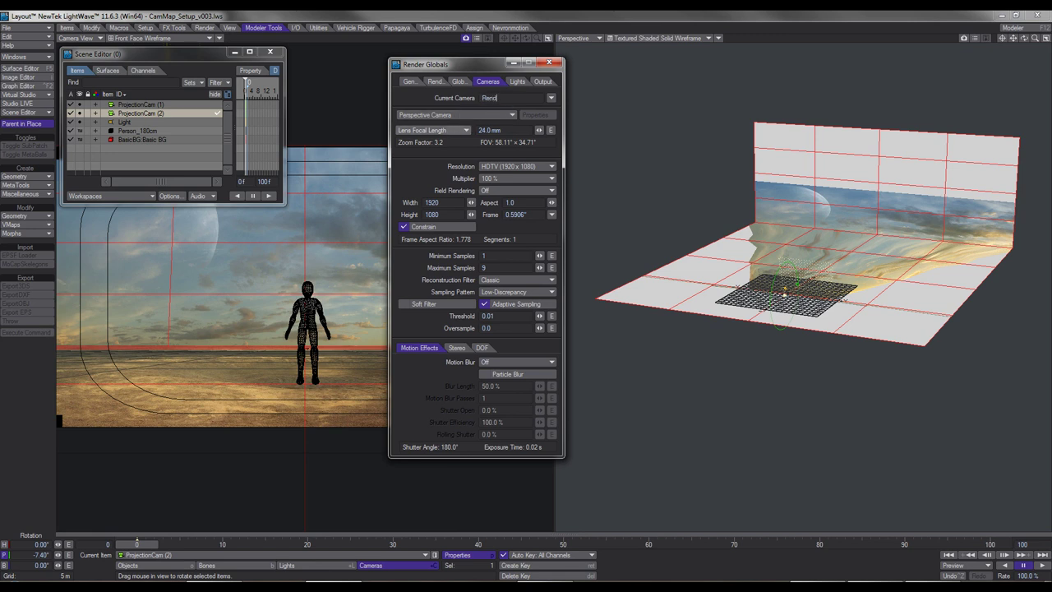
pyautogui.write('erCam')
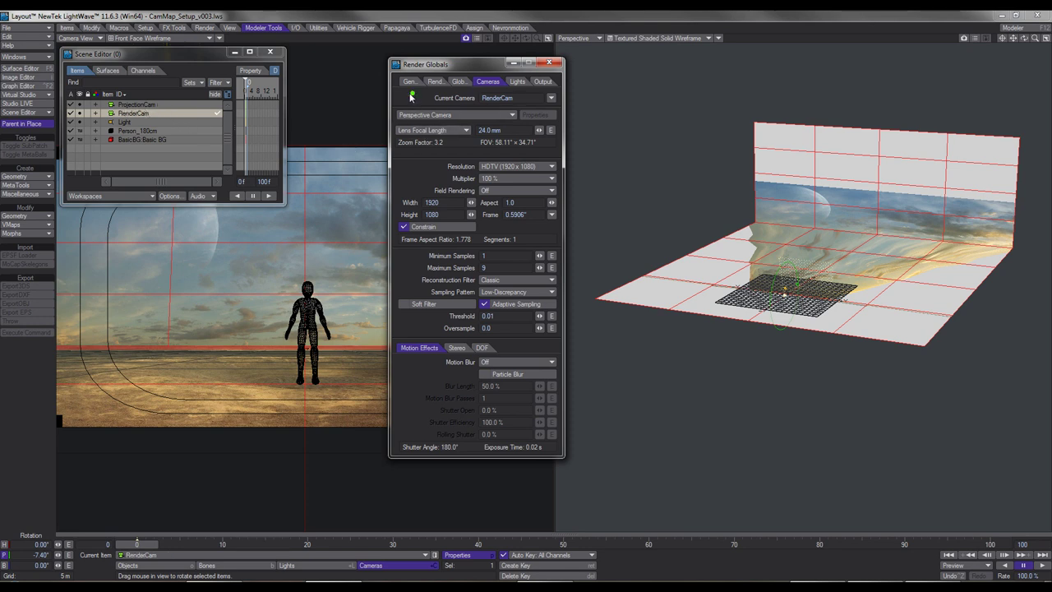
# Step: Select ProjectionCam in the Scene Editor and lock it against accidental changes
pyautogui.click(129, 105)
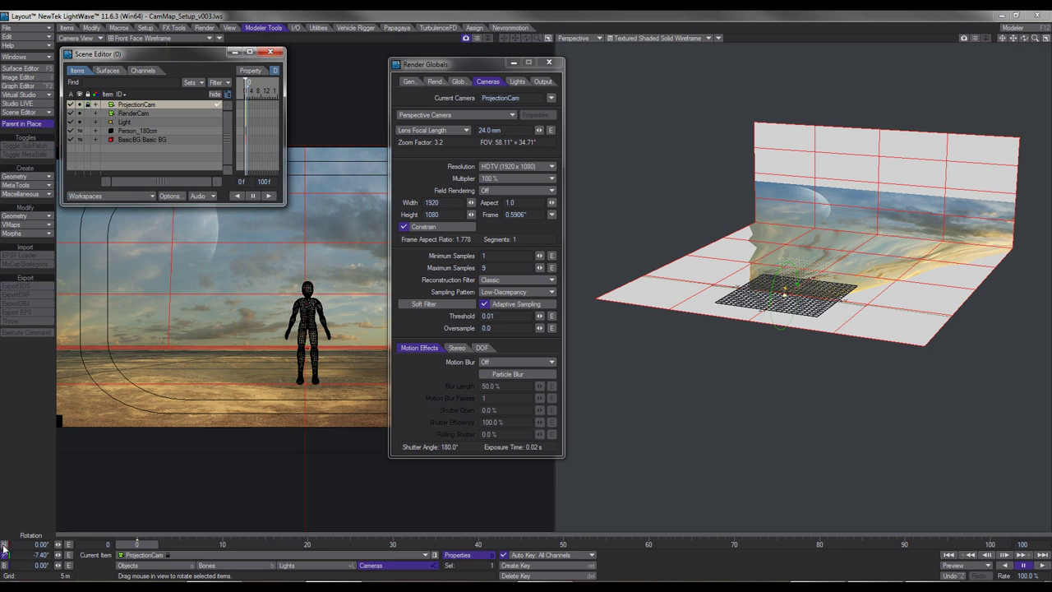
pyautogui.press('t')
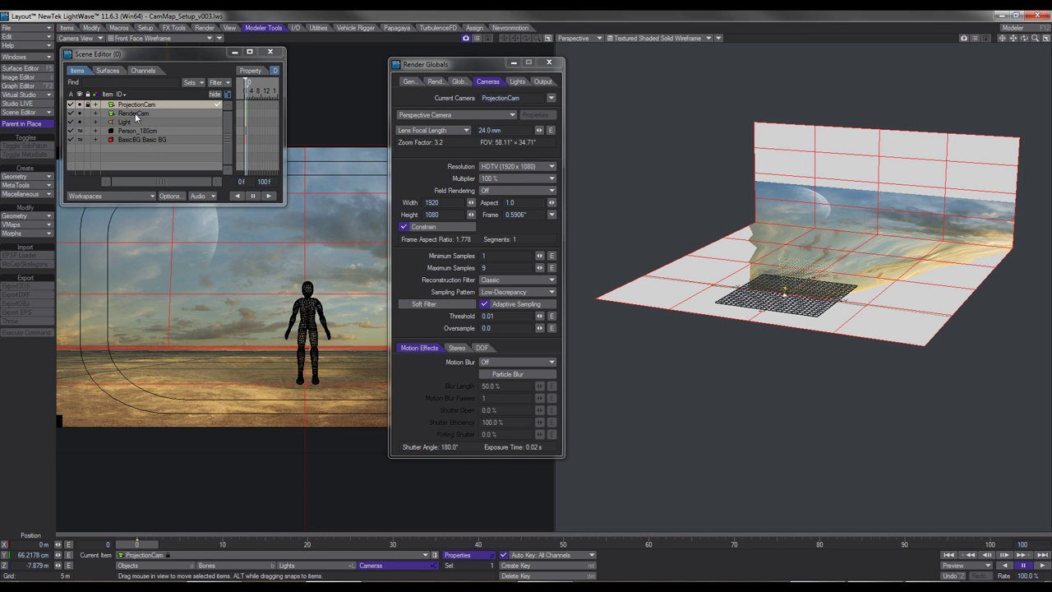
# Step: Set RenderCam's render resolution to 1280 x 720 and close the Render Globals, Image Editor and Scene Editor windows
pyautogui.click(133, 113)
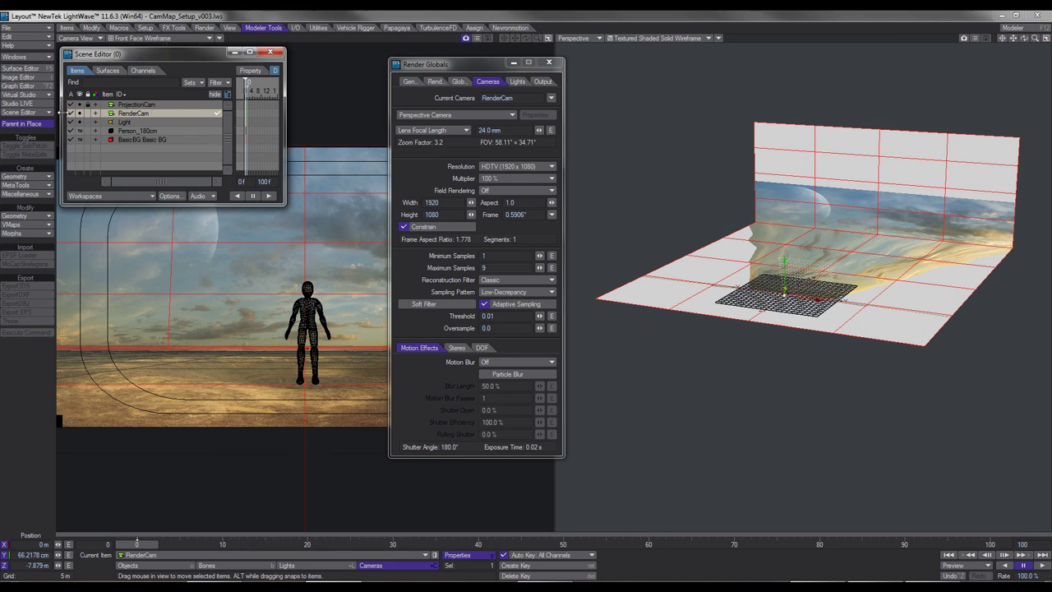
pyautogui.press('F6')
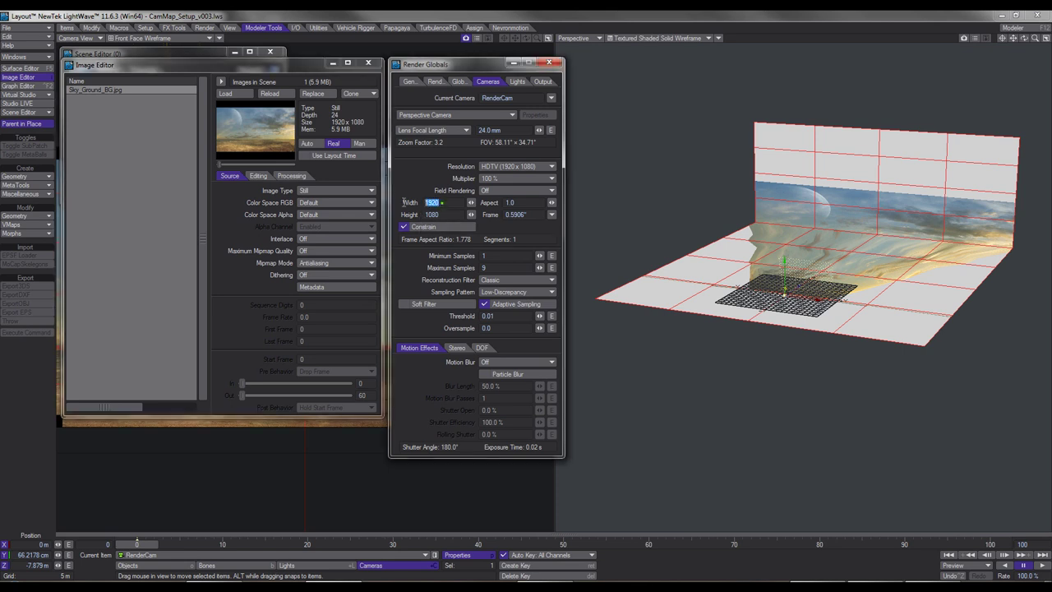
pyautogui.click(432, 202)
pyautogui.write('12')
pyautogui.press('Return')
pyautogui.click(549, 62)
pyautogui.click(368, 62)
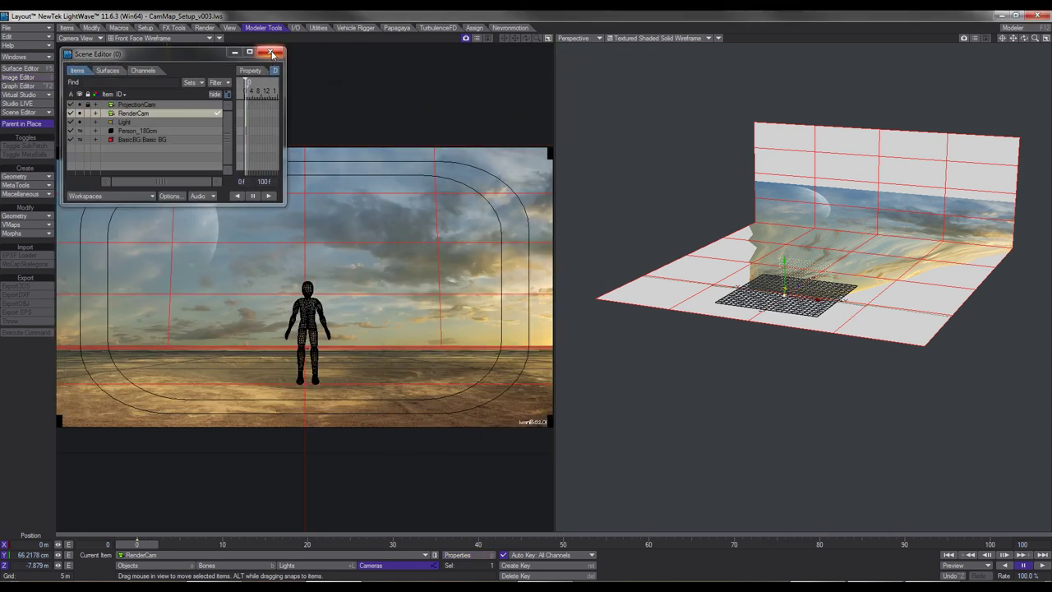
pyautogui.click(270, 52)
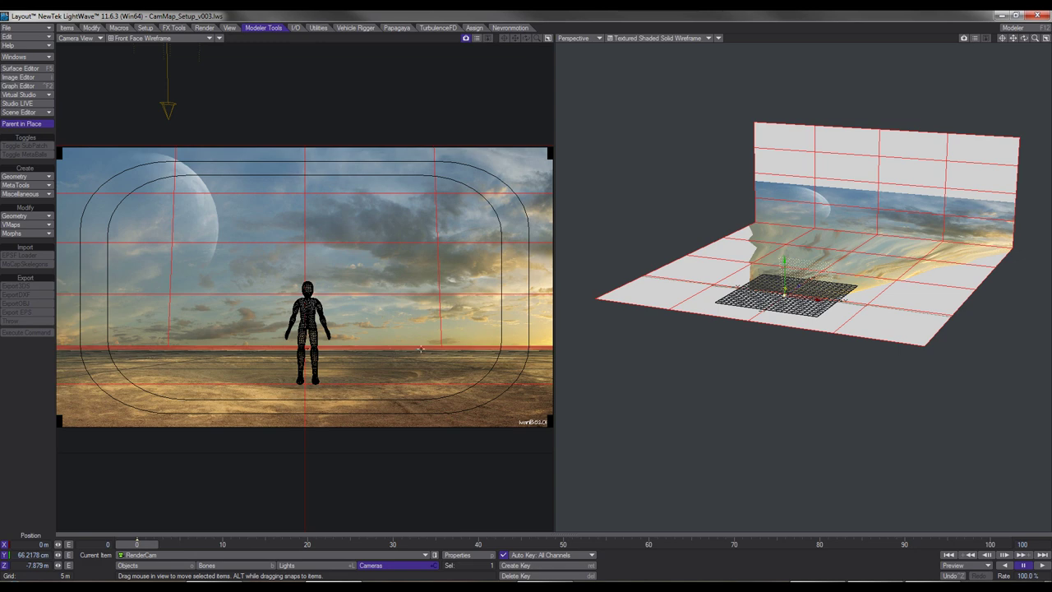
# Step: Try rotating RenderCam in an enlarged VPR camera view to test the projection edges, and delete the test keyframe
pyautogui.press('KP_0')
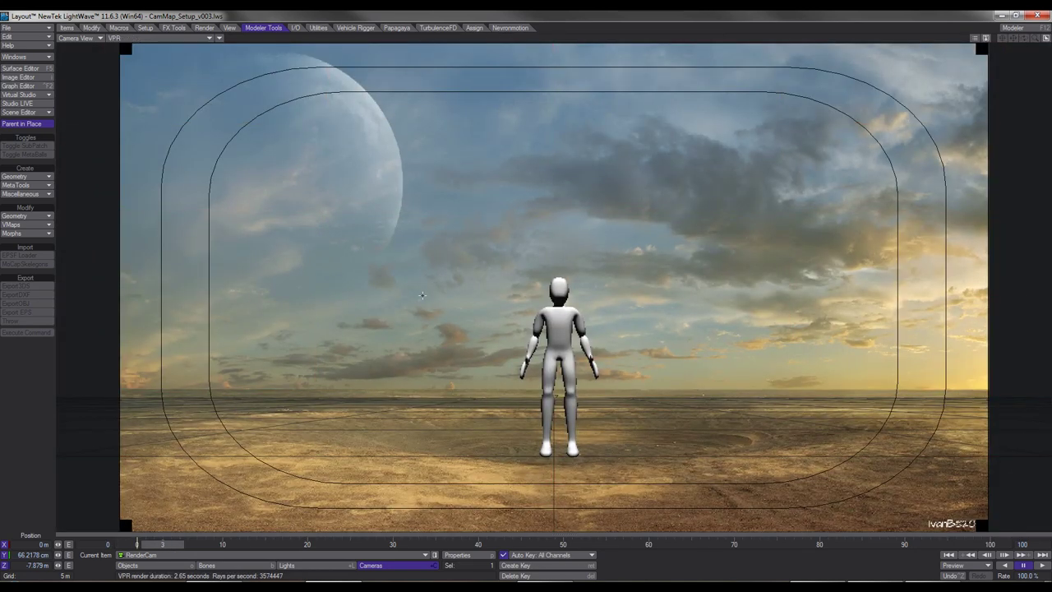
pyautogui.moveTo(407, 389); pyautogui.dragTo(405, 495)
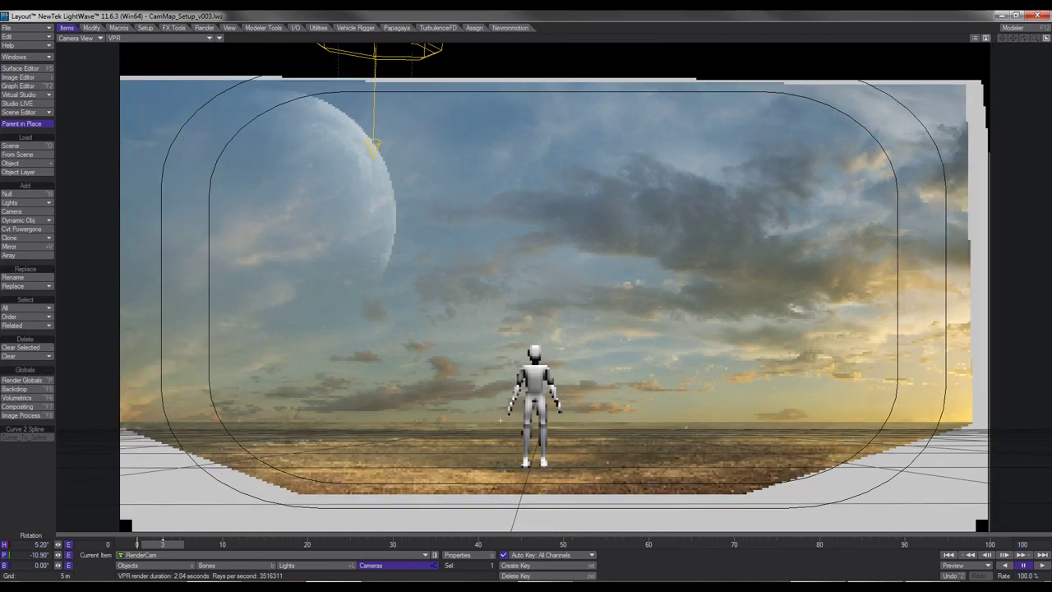
pyautogui.moveTo(499, 420); pyautogui.dragTo(188, 71)
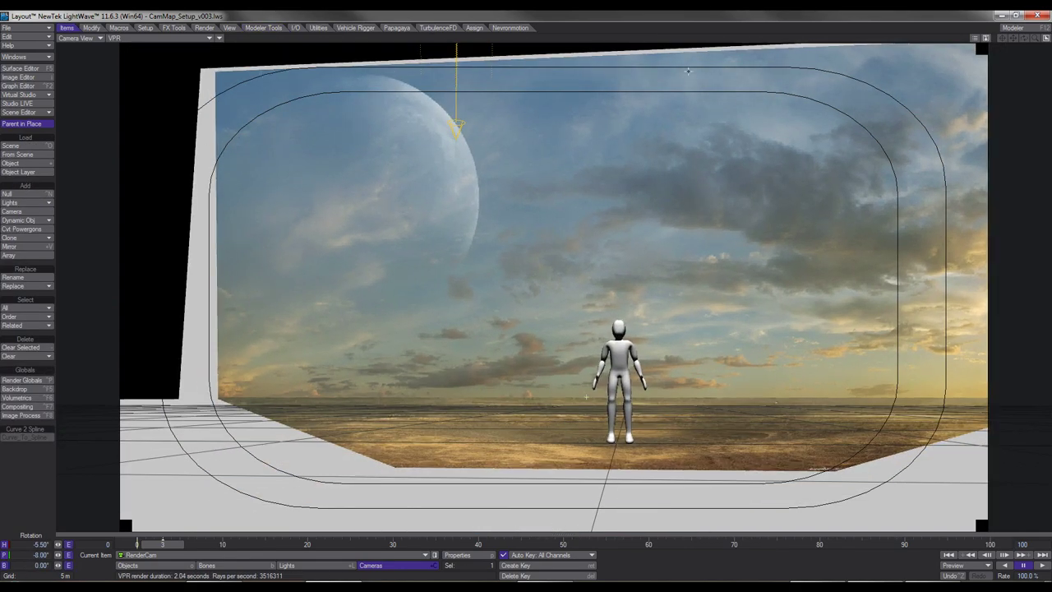
pyautogui.moveTo(648, 220); pyautogui.dragTo(712, 220)
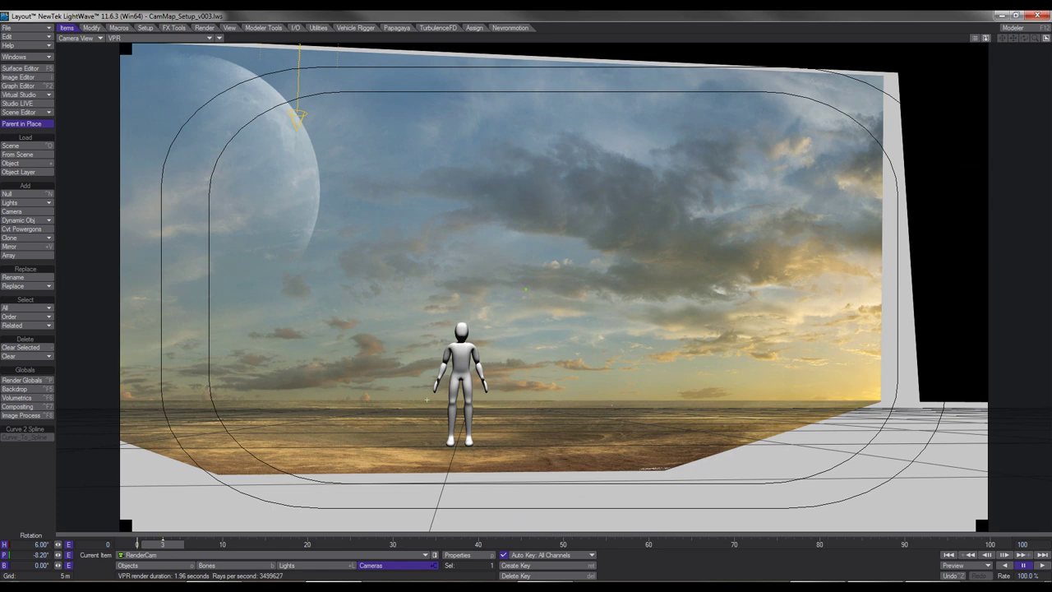
pyautogui.press('Delete')
pyautogui.press('Return')
pyautogui.moveTo(168, 549); pyautogui.dragTo(140, 547)
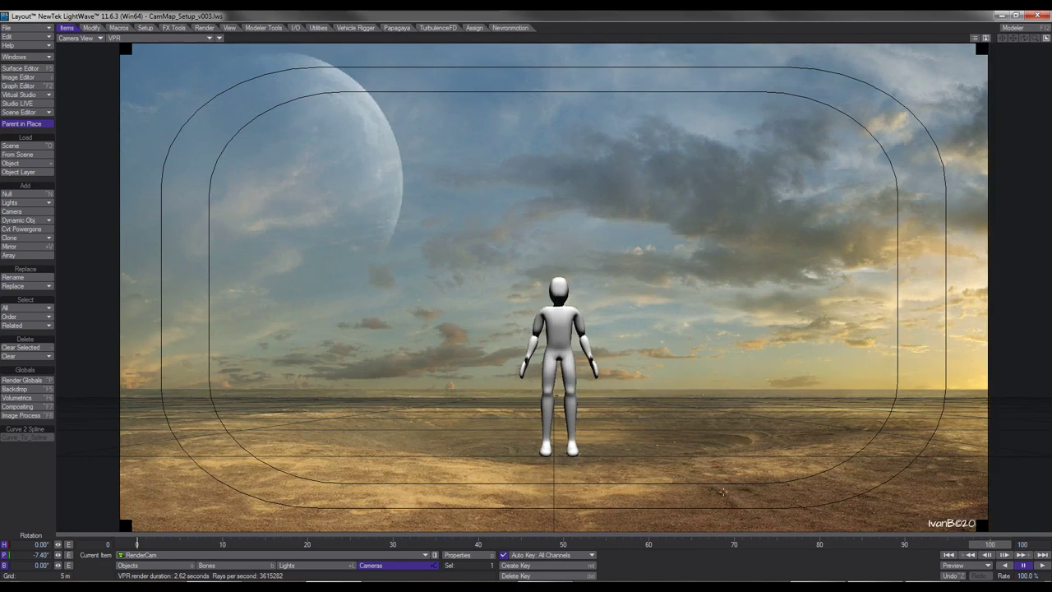
# Step: At frame 100, move RenderCam toward the figure to about -2.5 cm on X and -6.13 m on Z, and return to frame 0
pyautogui.press('t')
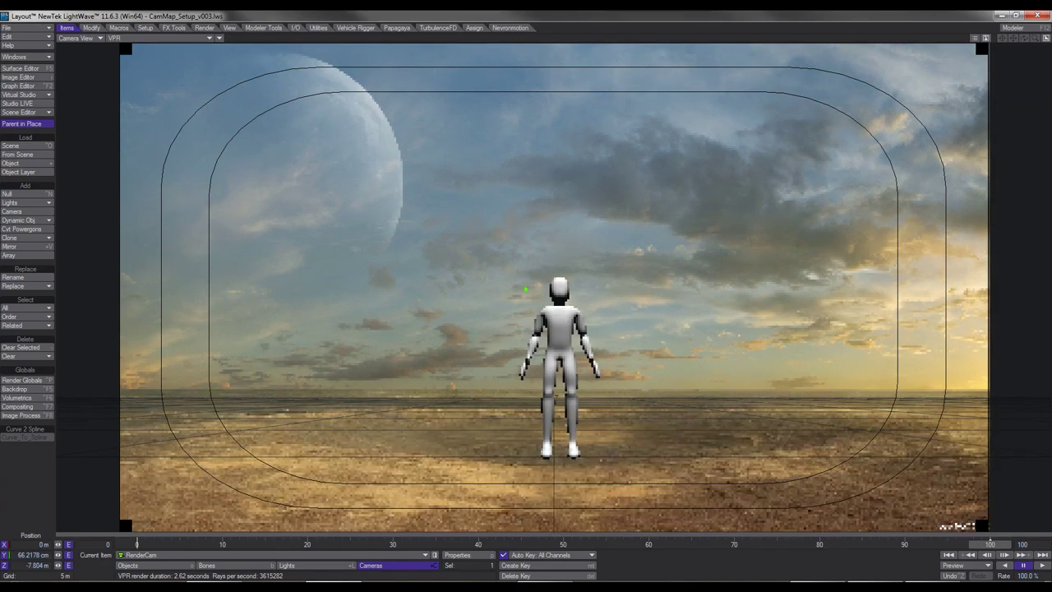
pyautogui.moveTo(526, 289); pyautogui.dragTo(525, 238)
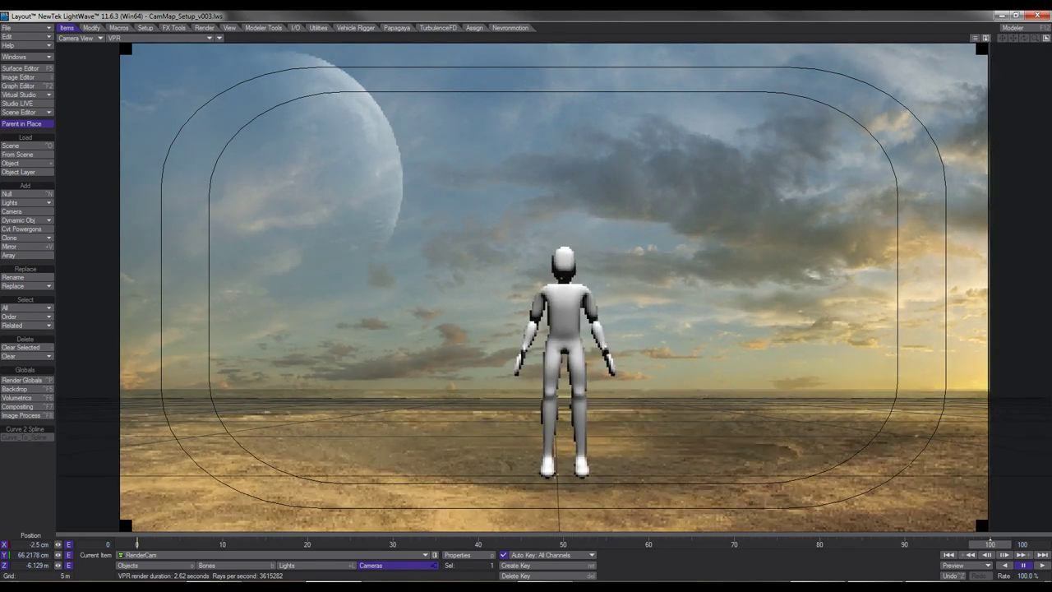
pyautogui.moveTo(999, 547); pyautogui.dragTo(154, 546)
pyautogui.press('Left')
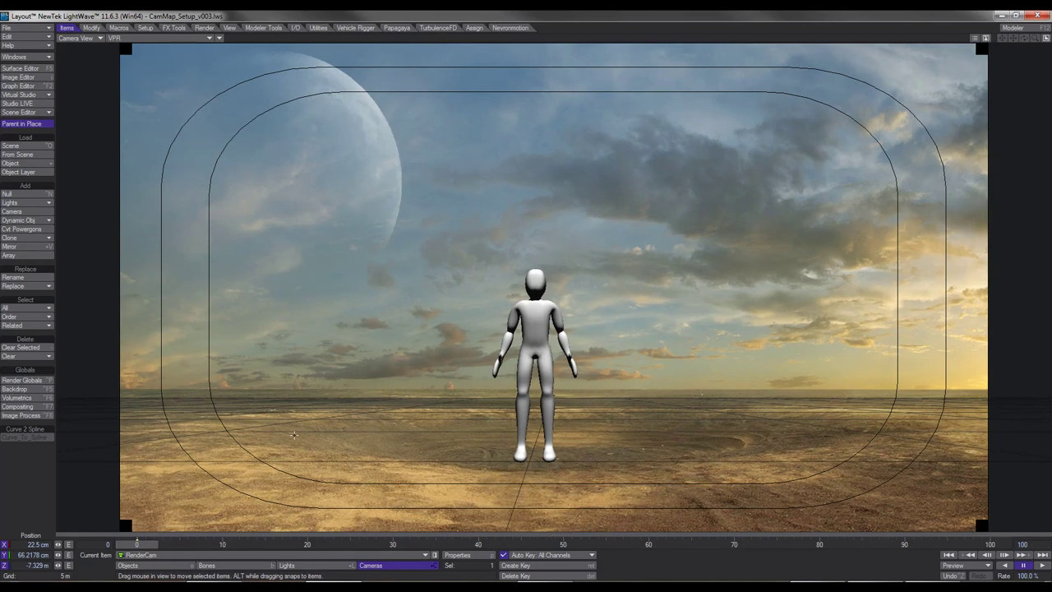
# Step: Set RenderCam's lens focal length to 35 mm and view the projection geometry up close in the perspective view
pyautogui.press('p')
pyautogui.moveTo(470, 66); pyautogui.dragTo(803, 79)
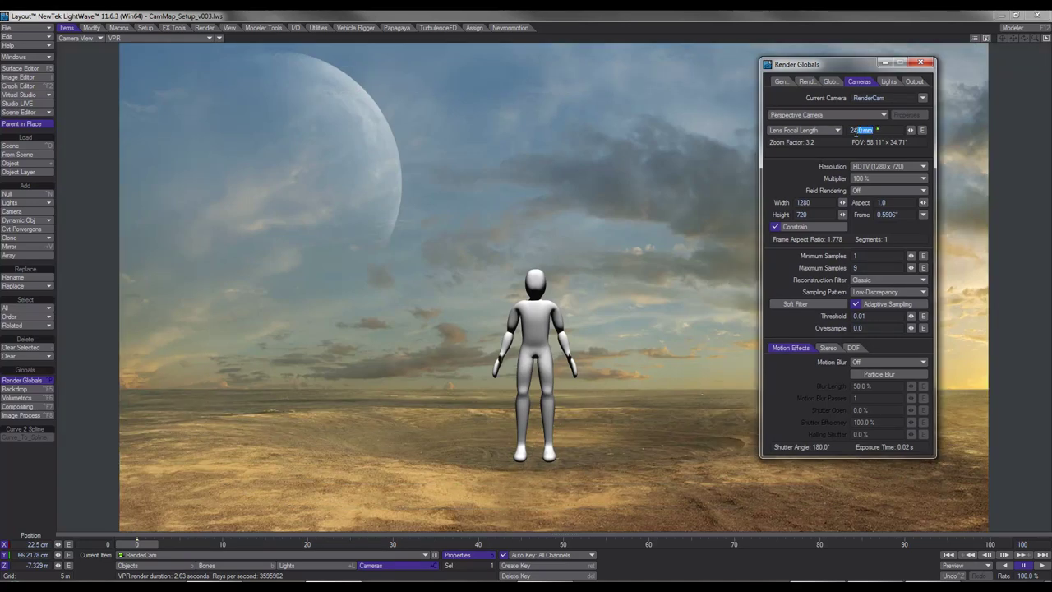
pyautogui.write('35')
pyautogui.press('Return')
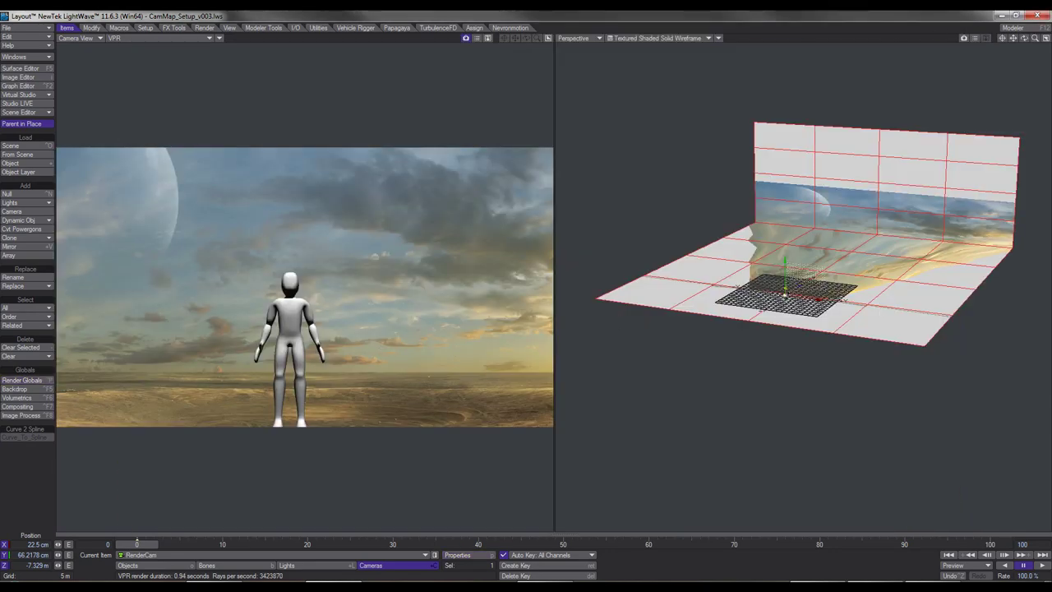
pyautogui.moveTo(1035, 38); pyautogui.dragTo(1048, 38)
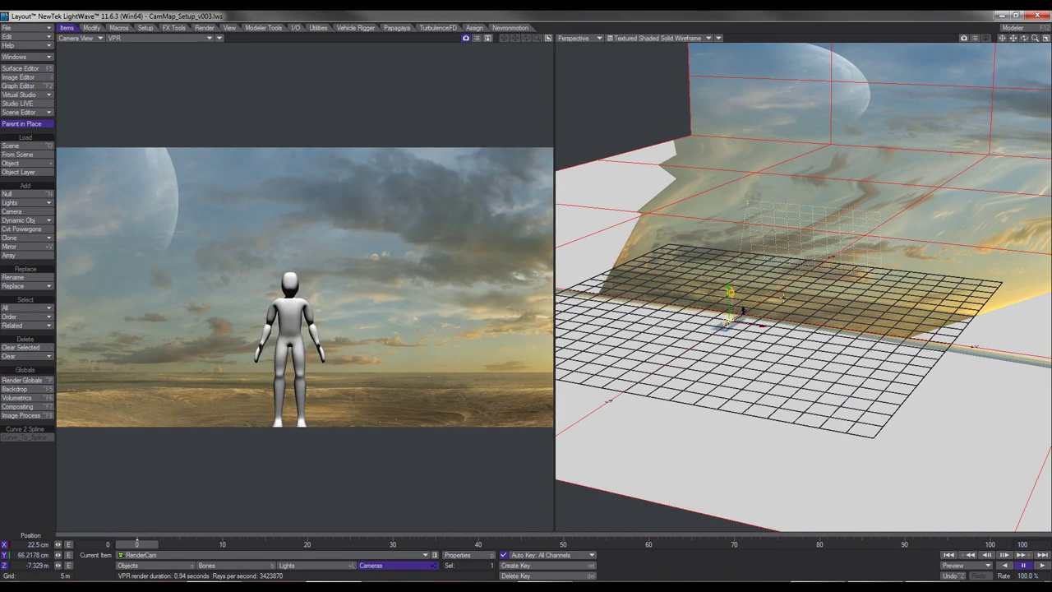
# Step: Try a wider lens focal length on RenderCam, restore it to 35 mm and close Render Globals
pyautogui.press('p')
pyautogui.moveTo(844, 71); pyautogui.dragTo(420, 86)
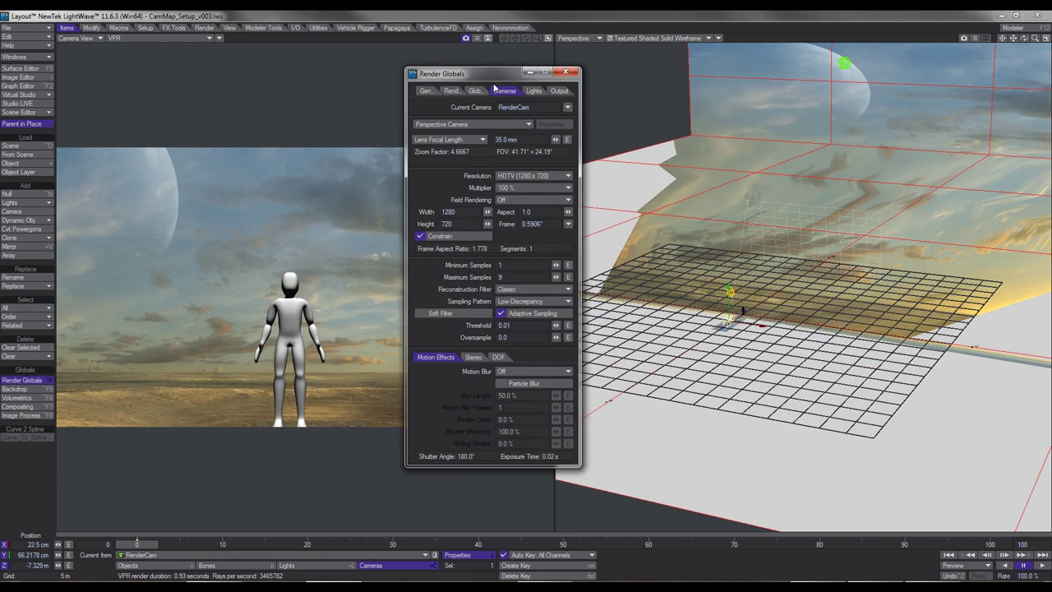
pyautogui.moveTo(556, 140); pyautogui.dragTo(463, 140)
pyautogui.write('35')
pyautogui.press('Return')
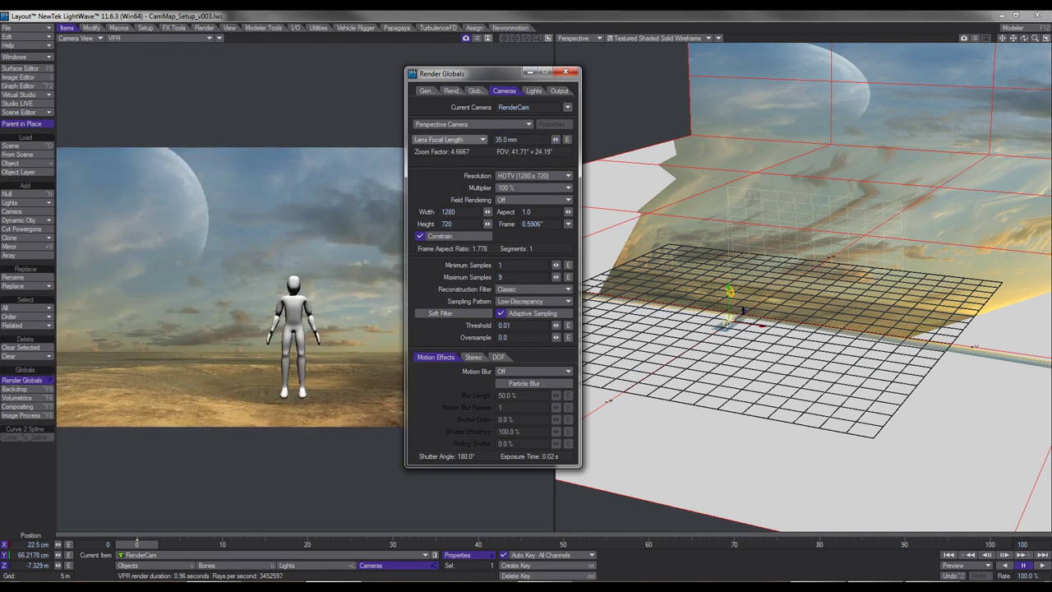
pyautogui.click(565, 72)
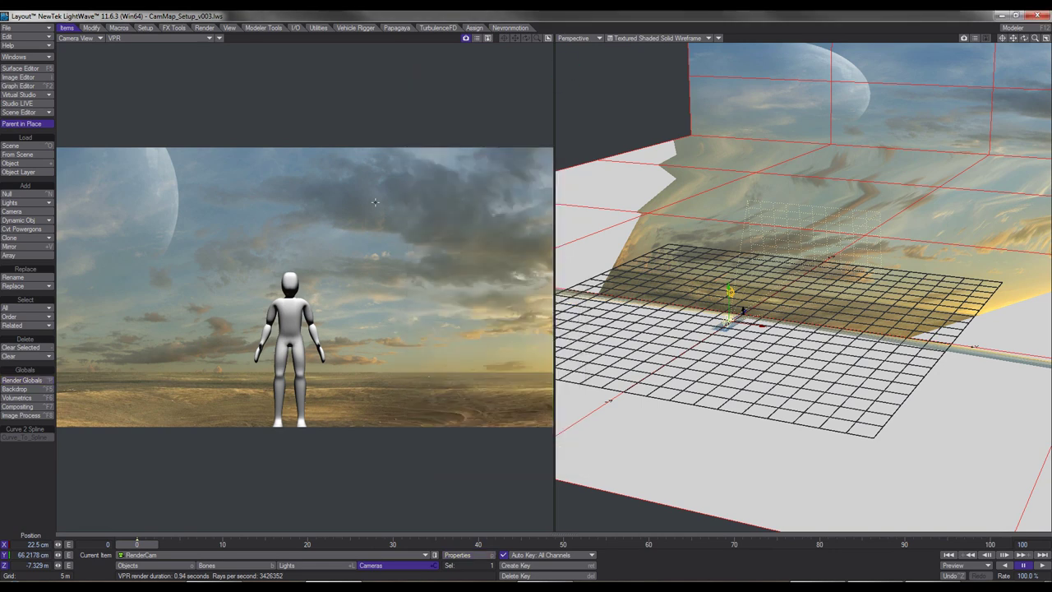
# Step: Enlarge the camera view and rotate RenderCam at frame 0 to heading 0.20° and pitch -5.00°
pyautogui.press('KP_0')
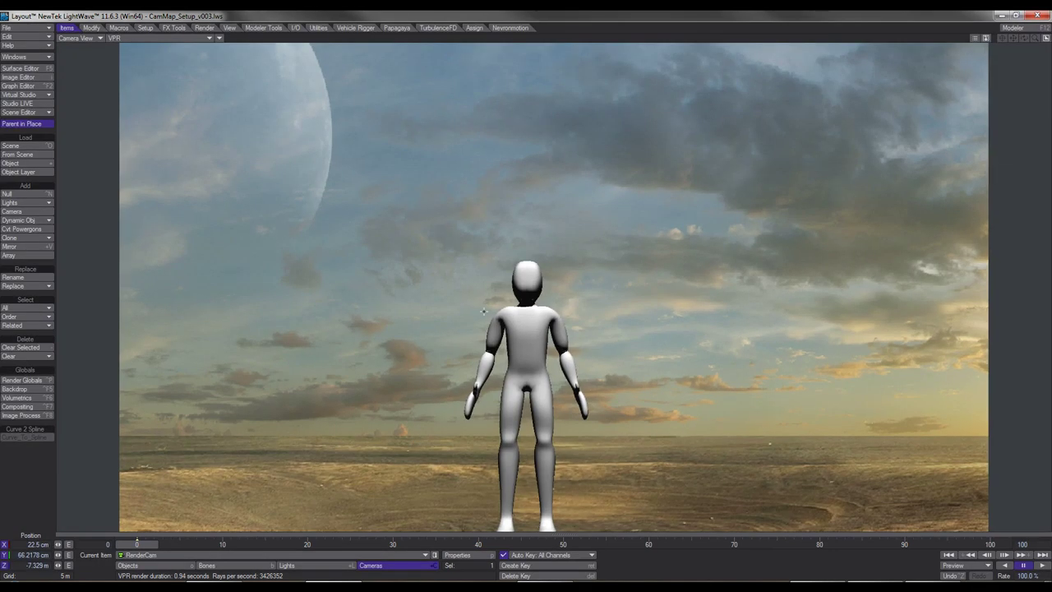
pyautogui.press('y')
pyautogui.moveTo(484, 311); pyautogui.dragTo(446, 288)
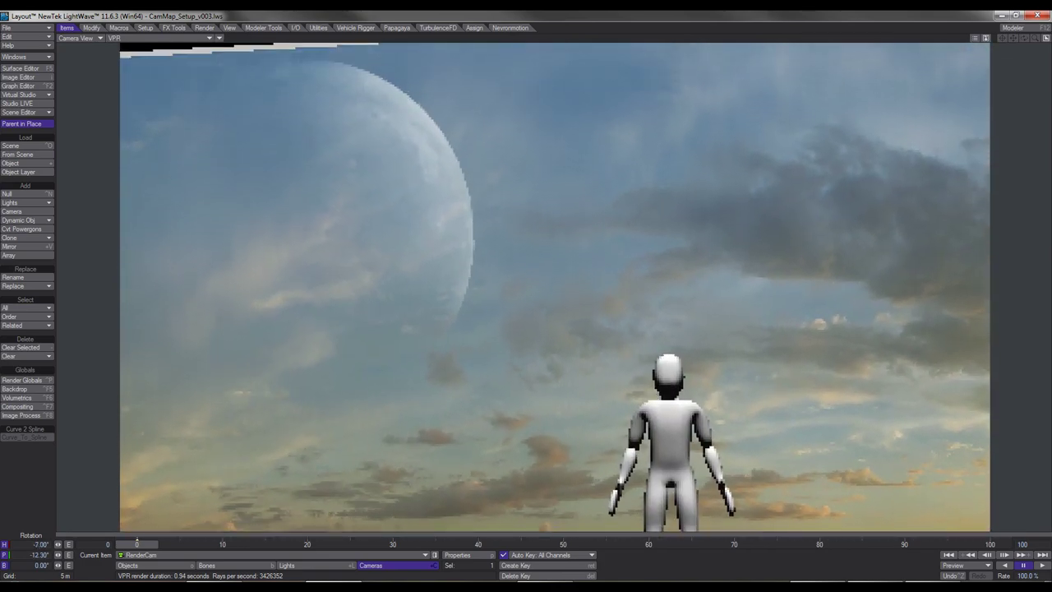
pyautogui.moveTo(442, 248); pyautogui.dragTo(473, 277)
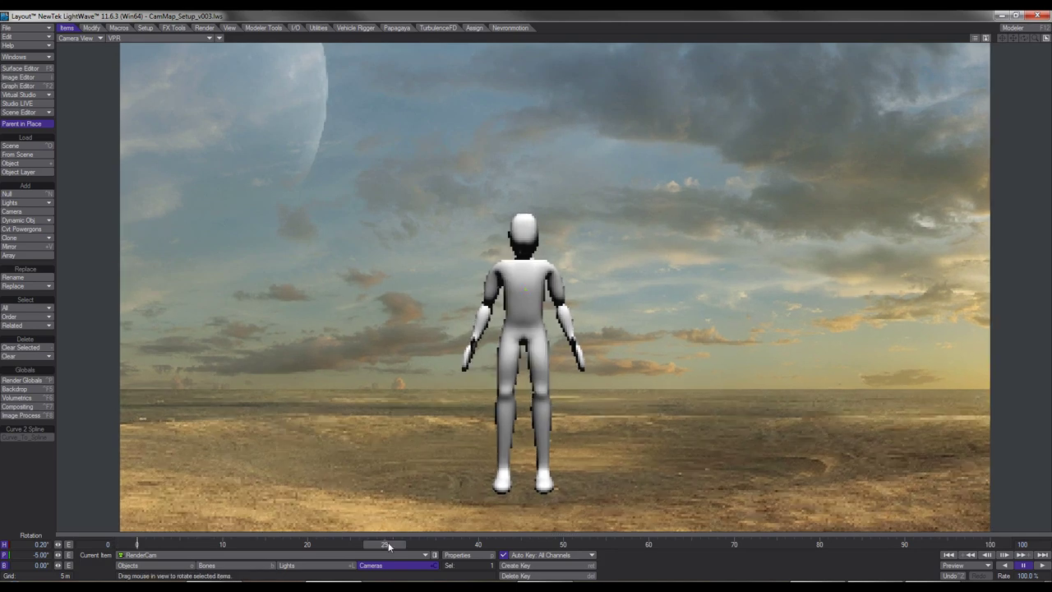
# Step: Rotate RenderCam to heading 3.40°, pitch -11.70° at frame 29 and heading -8.20°, pitch -10.90° at frame 43, and return to frame 0
pyautogui.moveTo(485, 345); pyautogui.dragTo(498, 319)
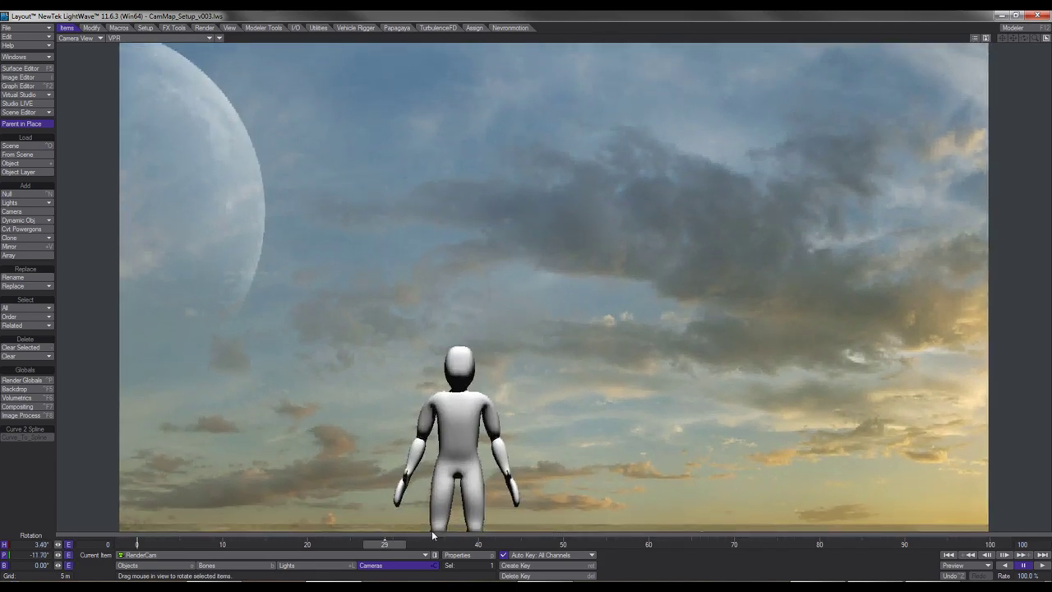
pyautogui.moveTo(382, 546); pyautogui.dragTo(502, 546)
pyautogui.moveTo(494, 370); pyautogui.dragTo(446, 373)
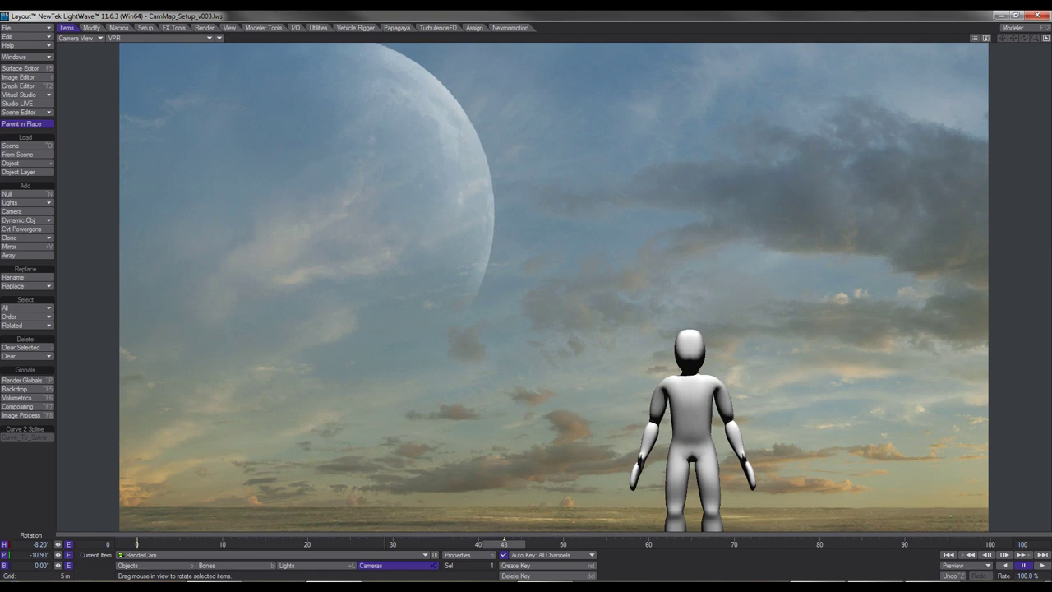
pyautogui.moveTo(504, 545); pyautogui.dragTo(137, 545)
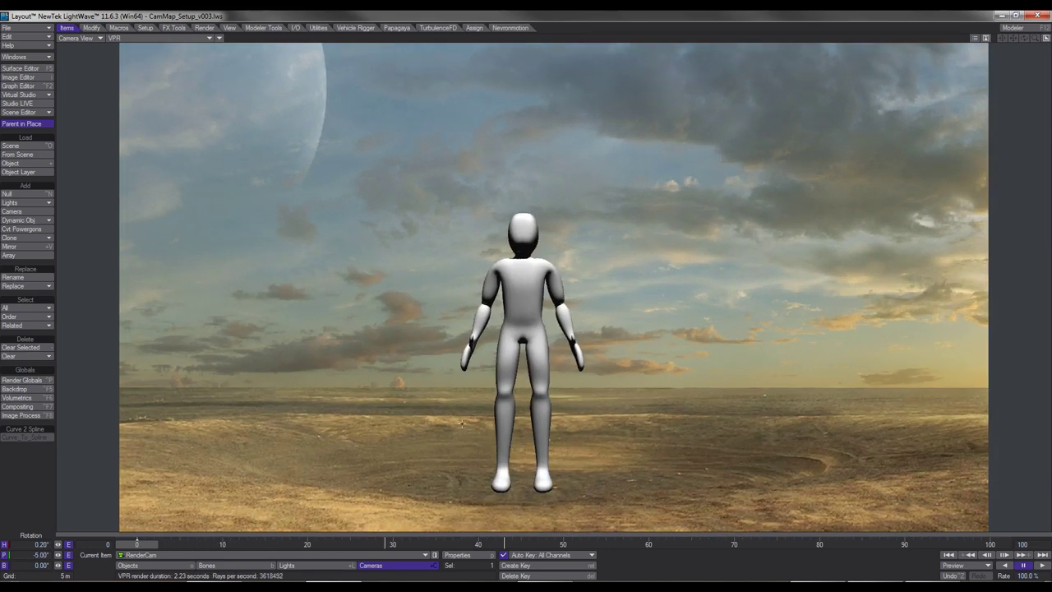
pyautogui.moveTo(137, 545)
pyautogui.mouseDown()
pyautogui.moveTo(489, 545)
pyautogui.moveTo(137, 545)
pyautogui.mouseUp()
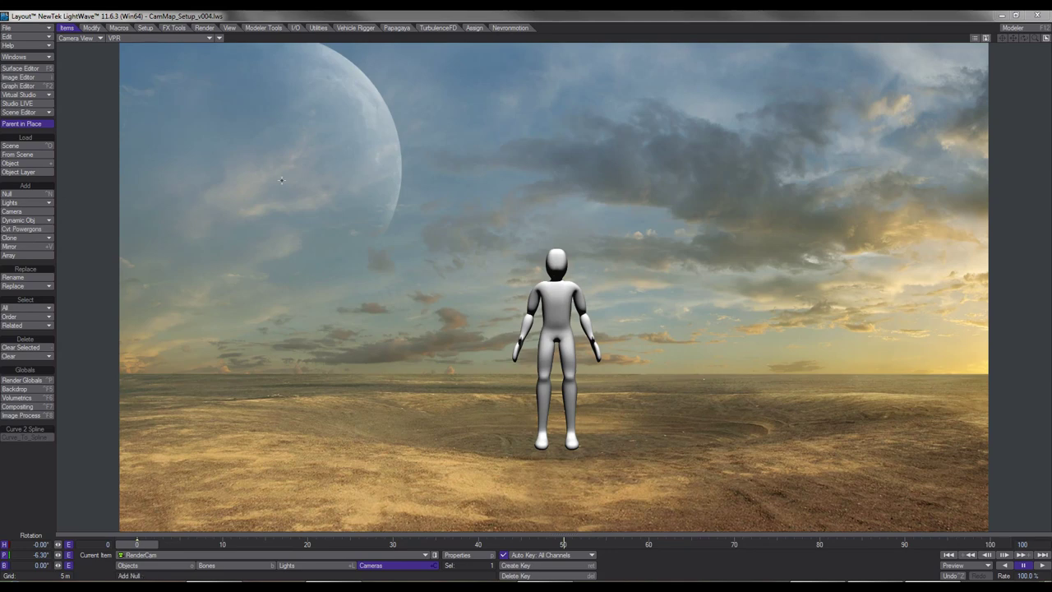
# Step: Deactivate the Person_180cm object in the Scene Editor, close the editor and scrub the timeline to check the background alone
pyautogui.hotkey('ctrl', 'F1')
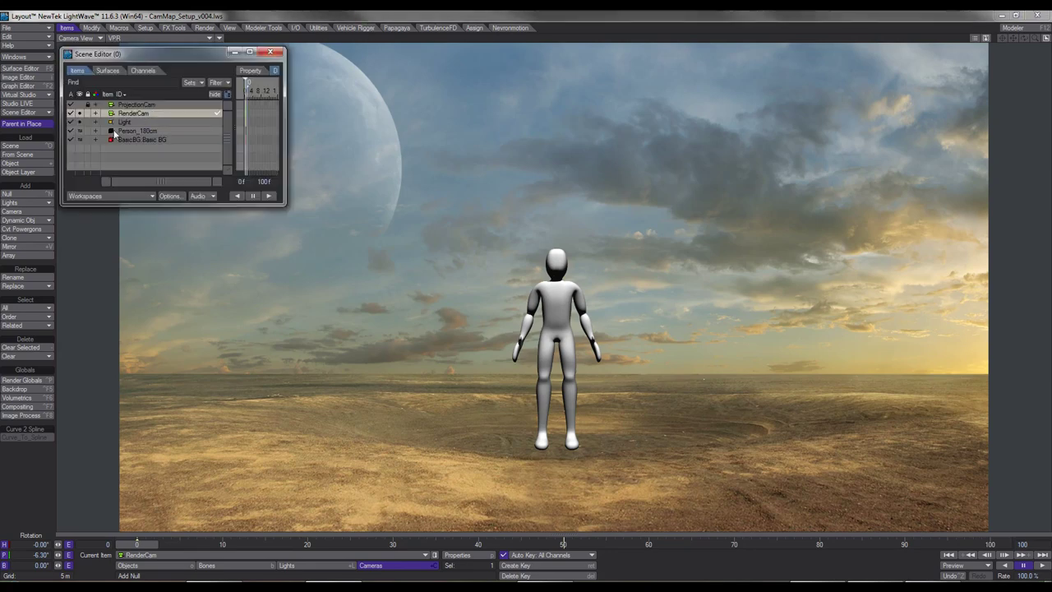
pyautogui.click(71, 131)
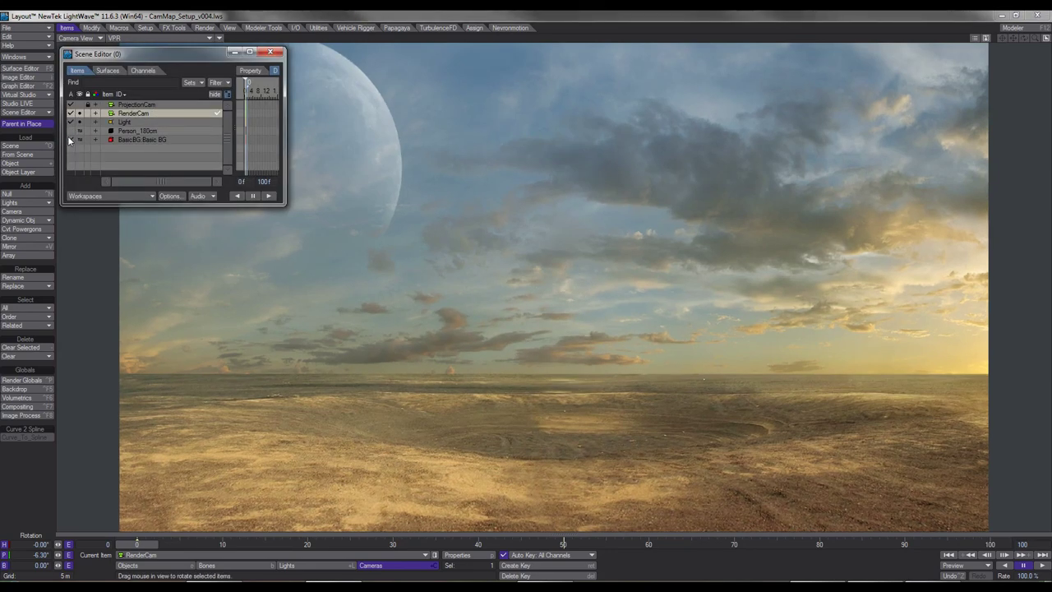
pyautogui.click(275, 51)
pyautogui.moveTo(139, 545)
pyautogui.mouseDown()
pyautogui.moveTo(587, 545)
pyautogui.moveTo(136, 544)
pyautogui.mouseUp()
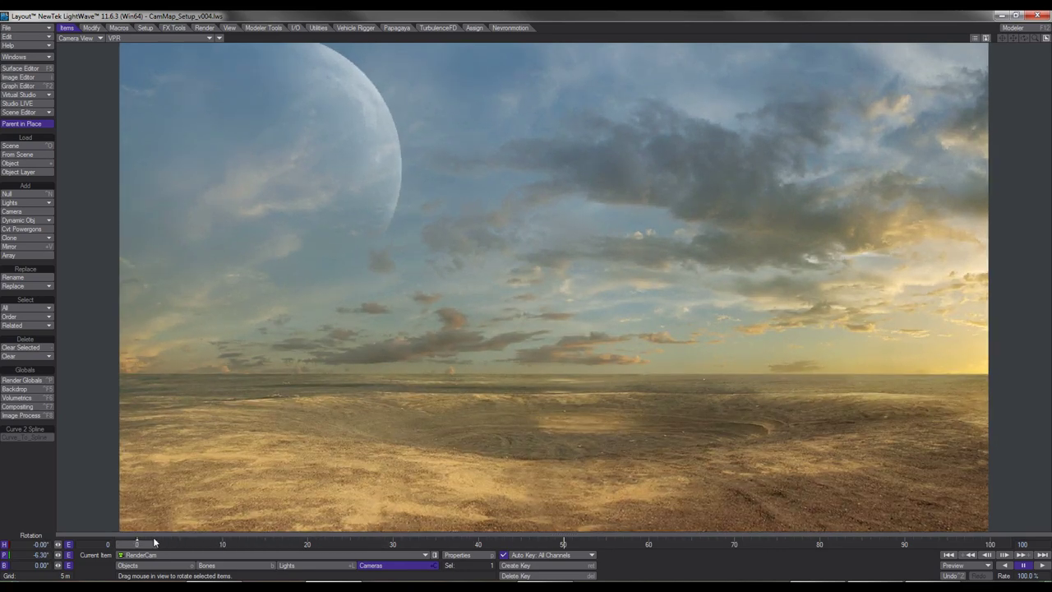
pyautogui.moveTo(140, 543)
pyautogui.mouseDown()
pyautogui.moveTo(357, 545)
pyautogui.moveTo(142, 546)
pyautogui.mouseUp()
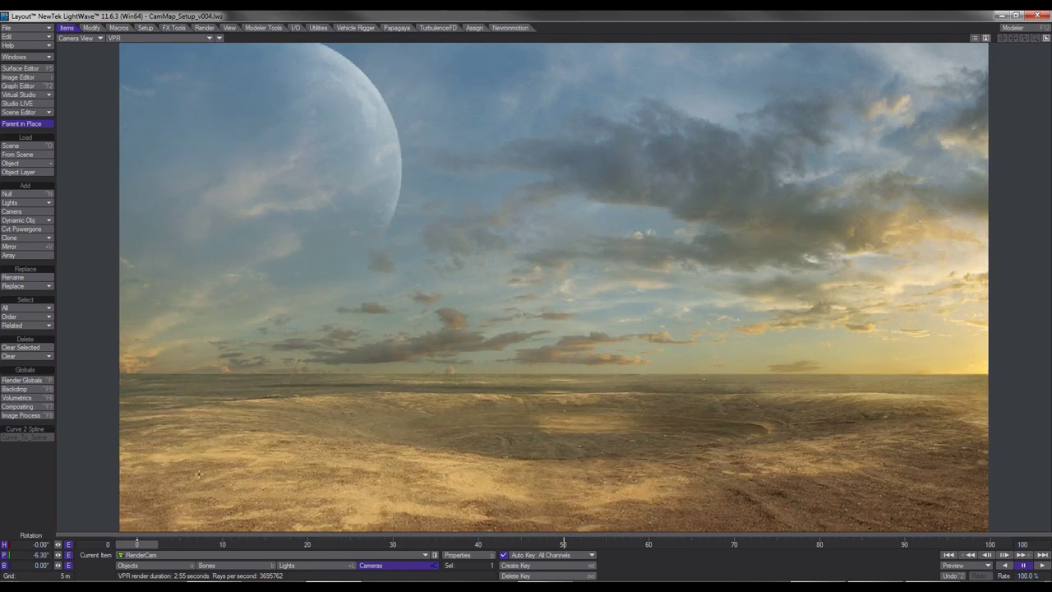
# Step: Turn off raytraced transparency, reflection and refraction in the Render Globals render settings
pyautogui.click(42, 382)
pyautogui.moveTo(789, 100); pyautogui.dragTo(234, 100)
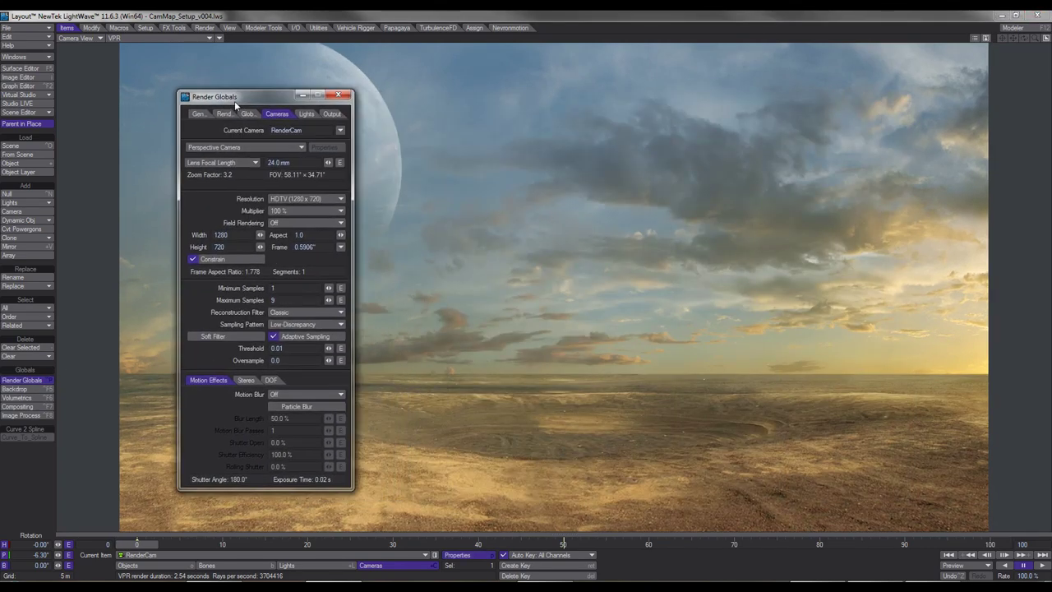
pyautogui.click(220, 113)
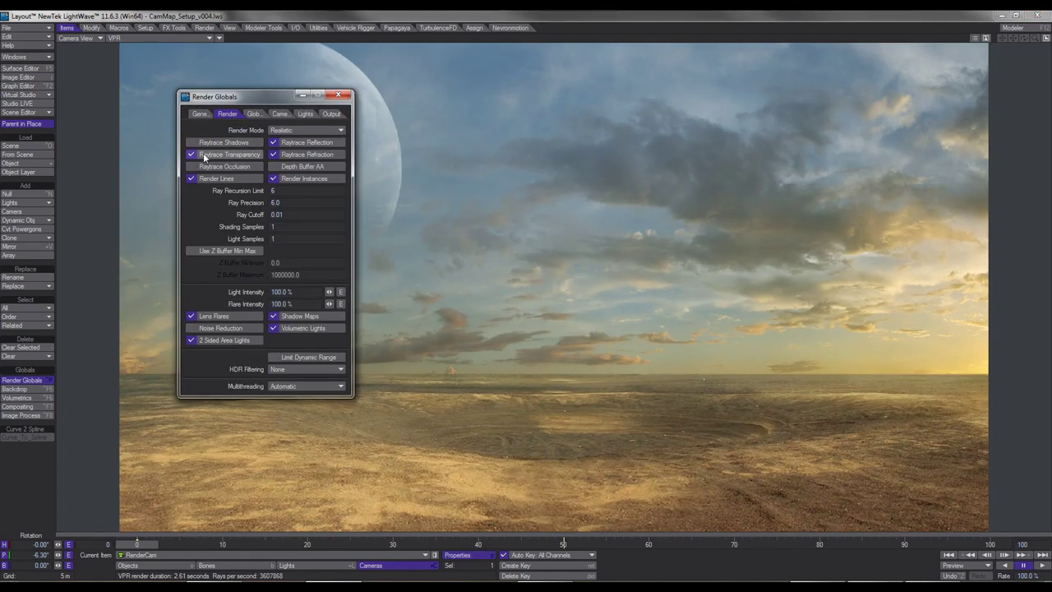
pyautogui.click(274, 142)
pyautogui.click(274, 155)
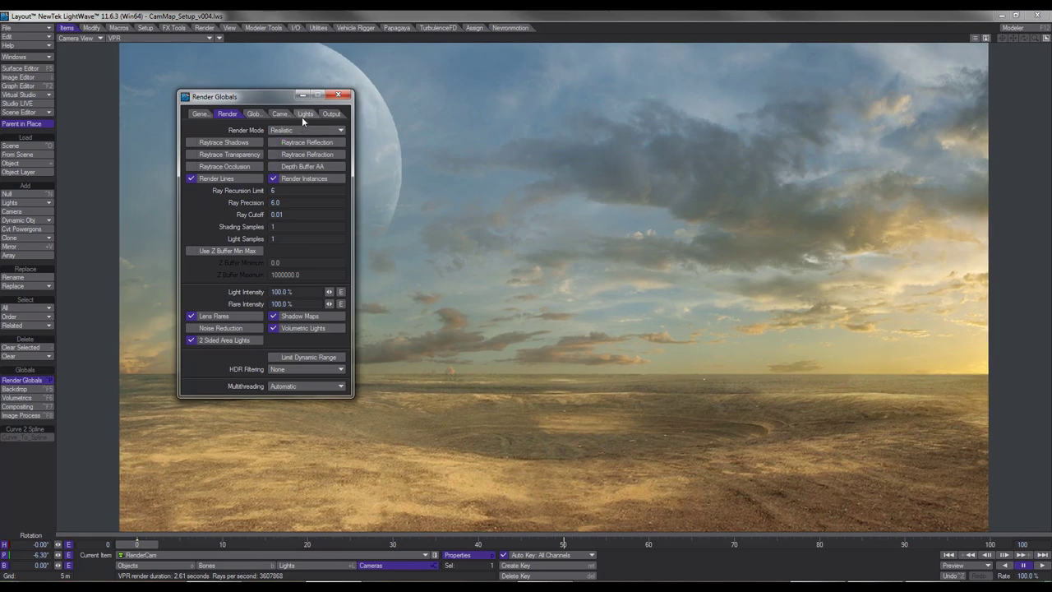
# Step: Deactivate the scene's Light in the Scene Editor and close the Scene Editor and Render Globals windows
pyautogui.click(18, 112)
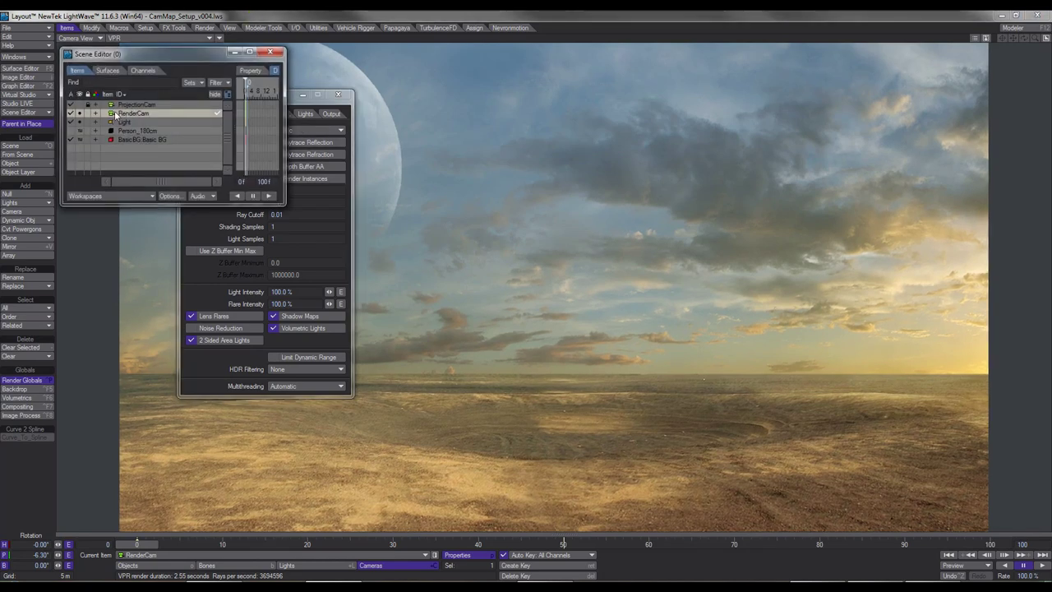
pyautogui.click(72, 123)
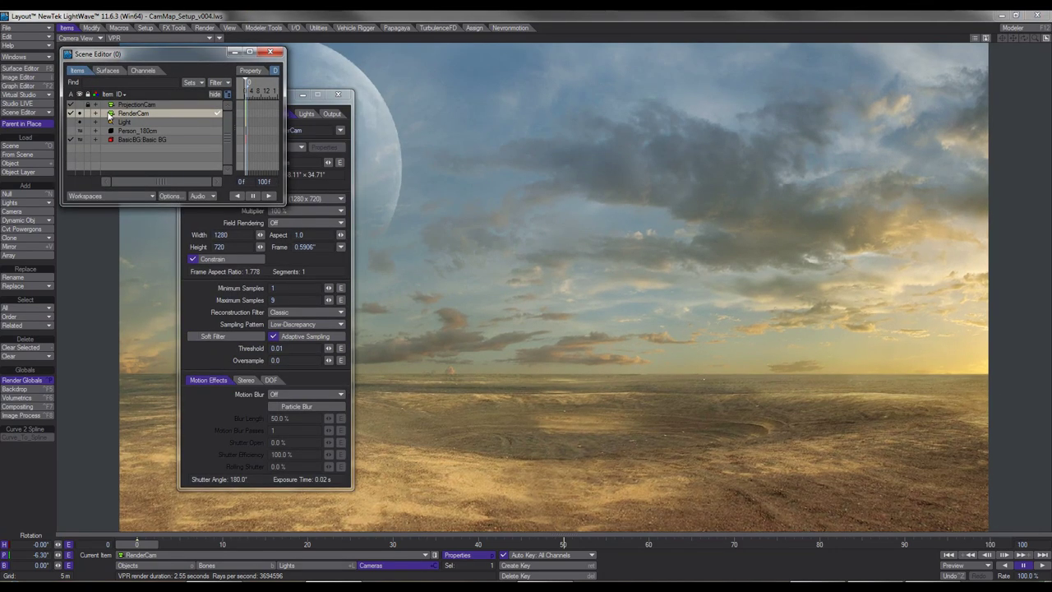
pyautogui.click(270, 54)
pyautogui.click(268, 53)
pyautogui.click(337, 94)
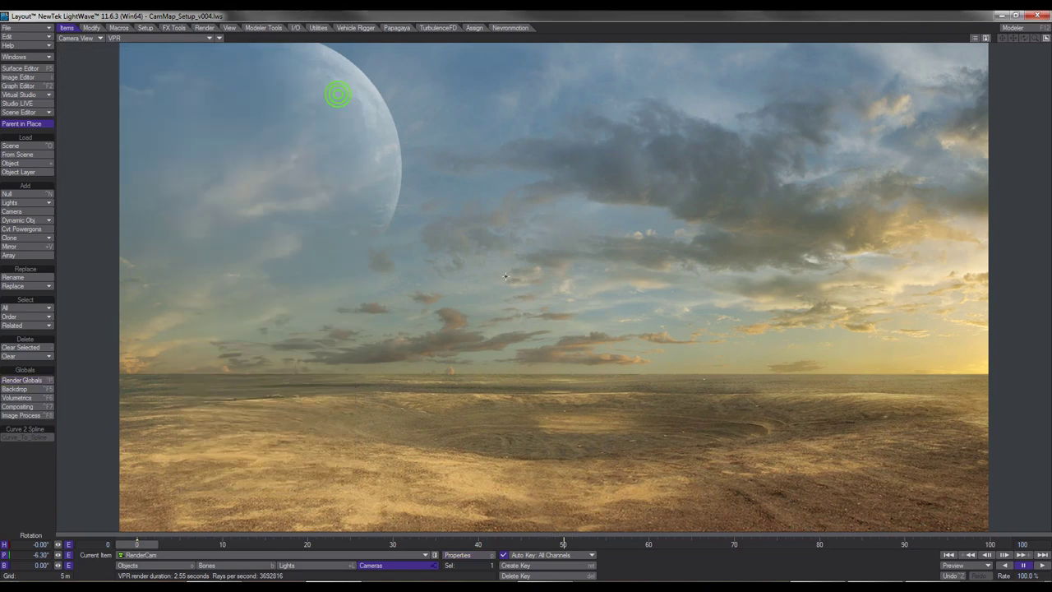
# Step: Review the Sky surface settings in the Surface Editor, and the output options and RenderCam sampling settings in Render Globals
pyautogui.press('F5')
pyautogui.click(507, 287)
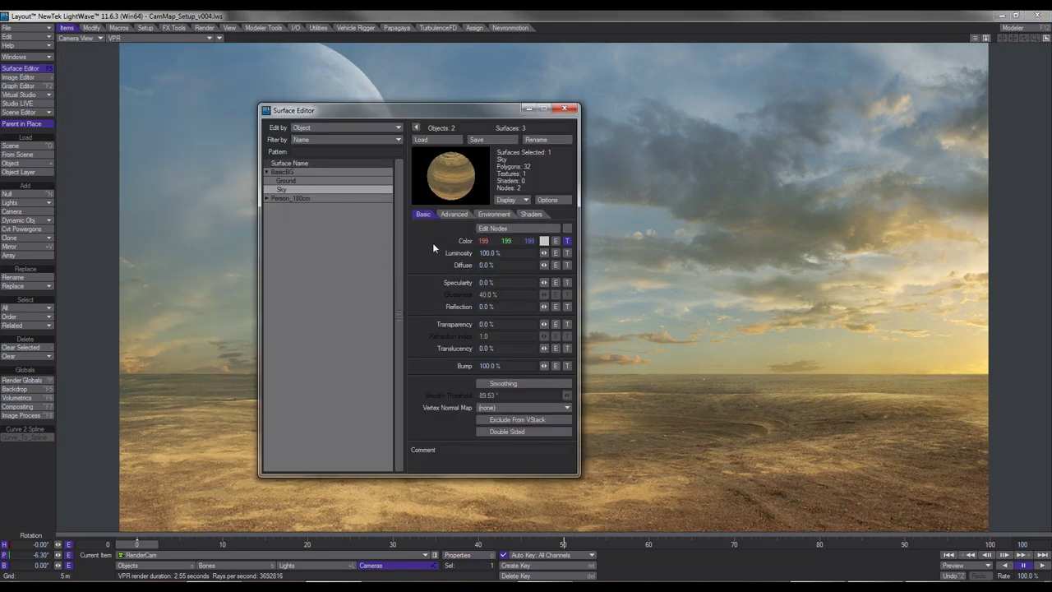
pyautogui.moveTo(452, 112); pyautogui.dragTo(728, 131)
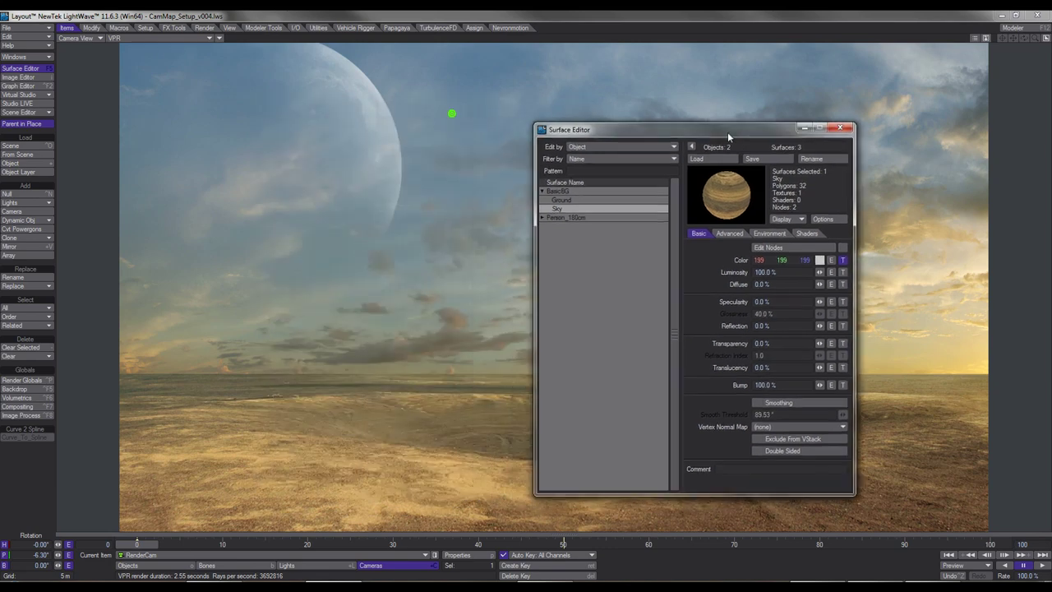
pyautogui.moveTo(655, 137); pyautogui.dragTo(729, 131)
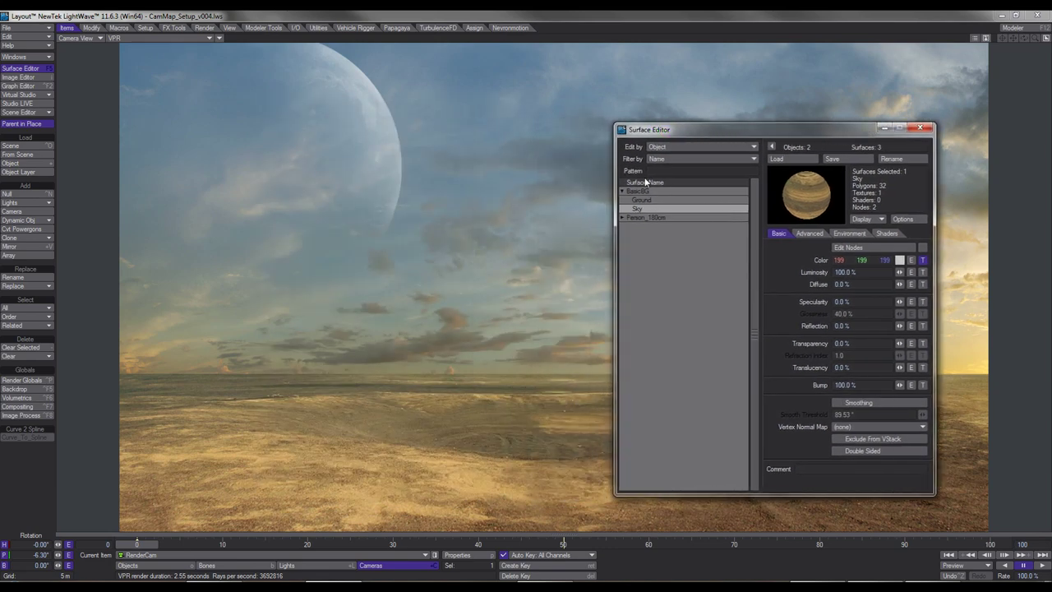
pyautogui.click(921, 129)
pyautogui.click(39, 380)
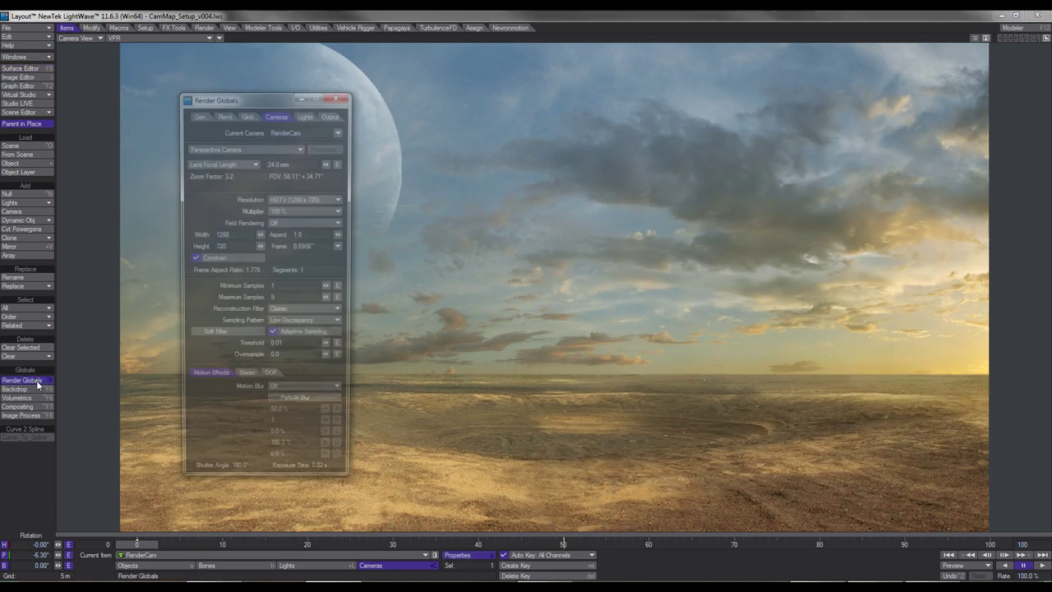
pyautogui.click(331, 114)
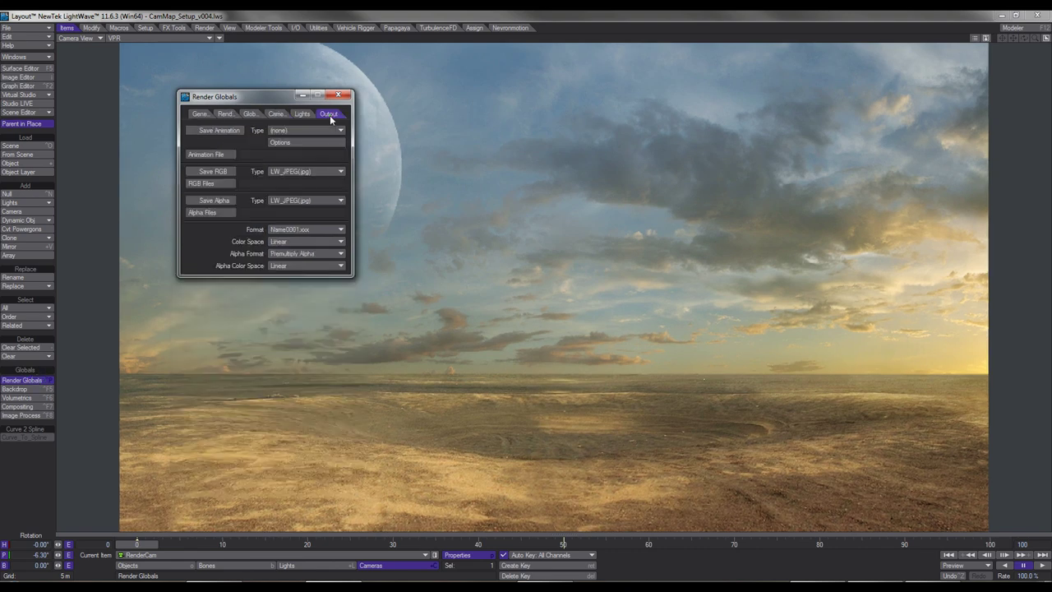
pyautogui.click(276, 115)
pyautogui.click(278, 113)
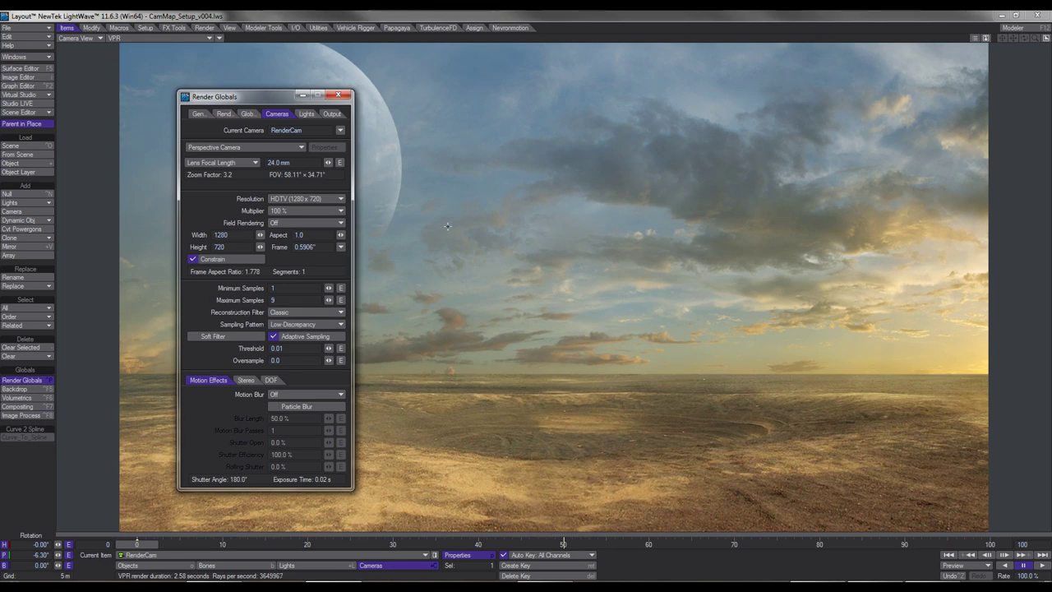
pyautogui.click(340, 97)
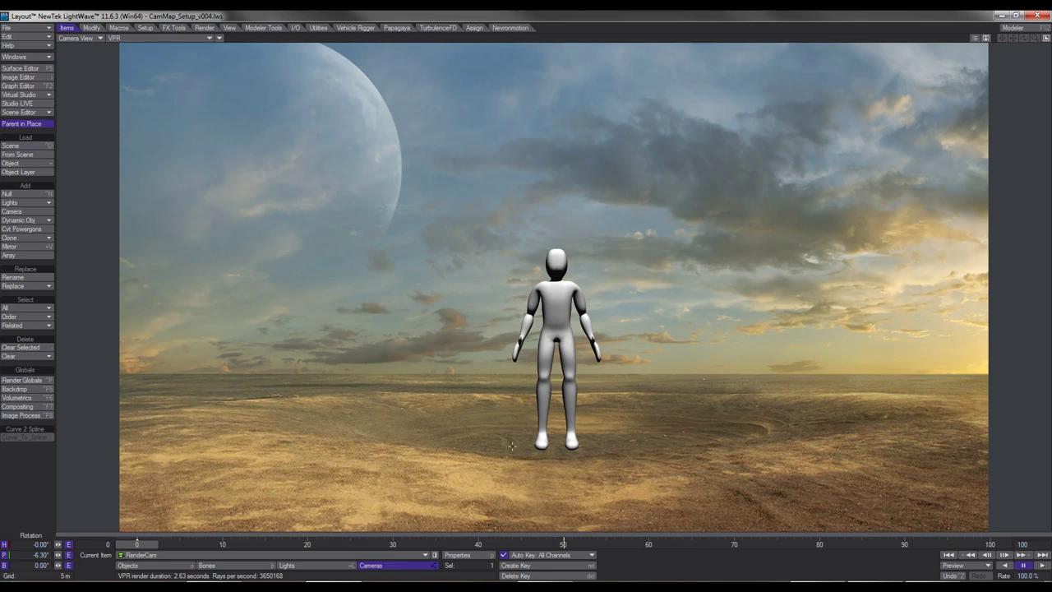
# Step: Enable node-based shading for the Ground surface of BasicBG and open its Node Editor
pyautogui.press('F5')
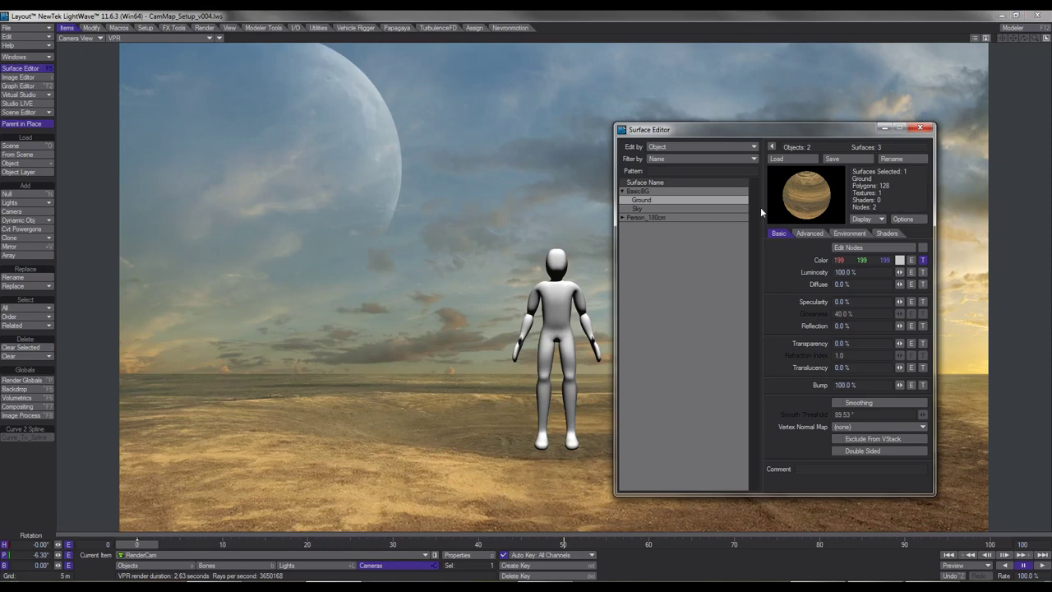
pyautogui.moveTo(747, 132); pyautogui.dragTo(776, 94)
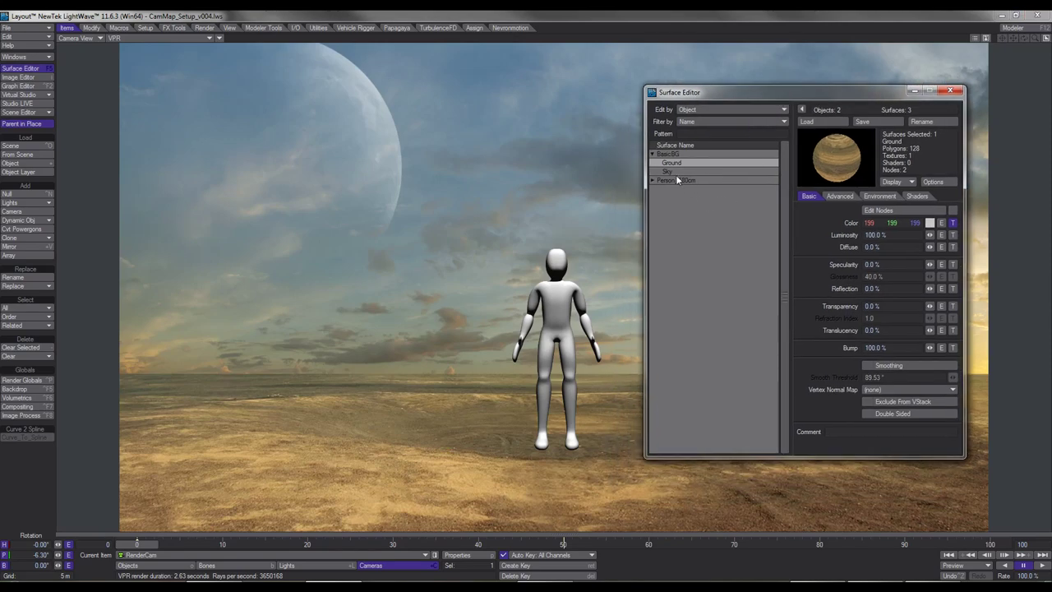
pyautogui.click(952, 211)
pyautogui.click(933, 212)
# Step: Add a Shadow Catcher node to the Ground surface and connect its Material output to the Surface node's Material input
pyautogui.click(278, 135)
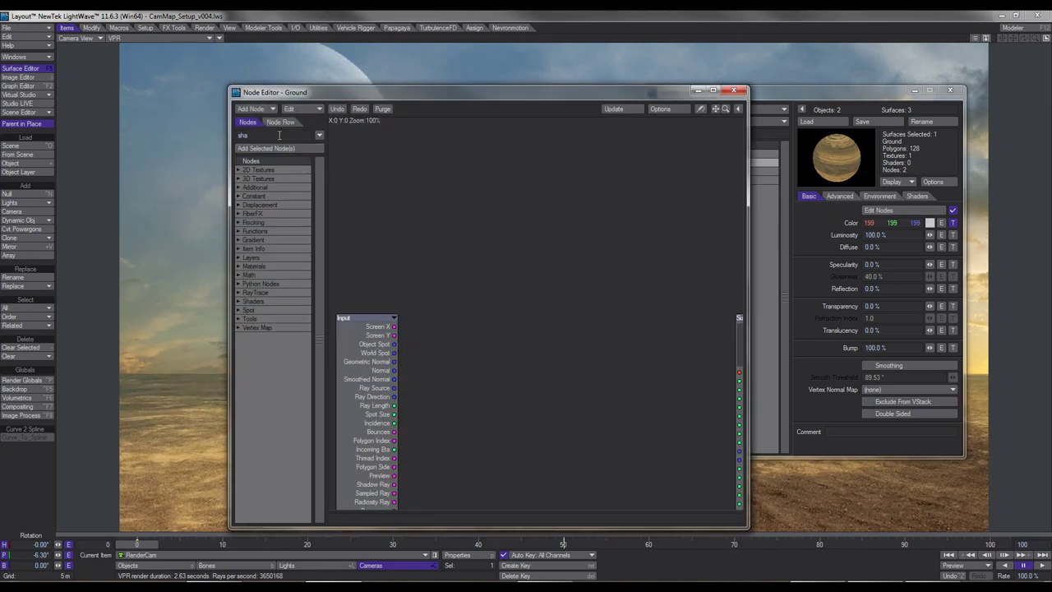
pyautogui.write('shad')
pyautogui.doubleClick(270, 179)
pyautogui.moveTo(534, 269); pyautogui.dragTo(507, 236)
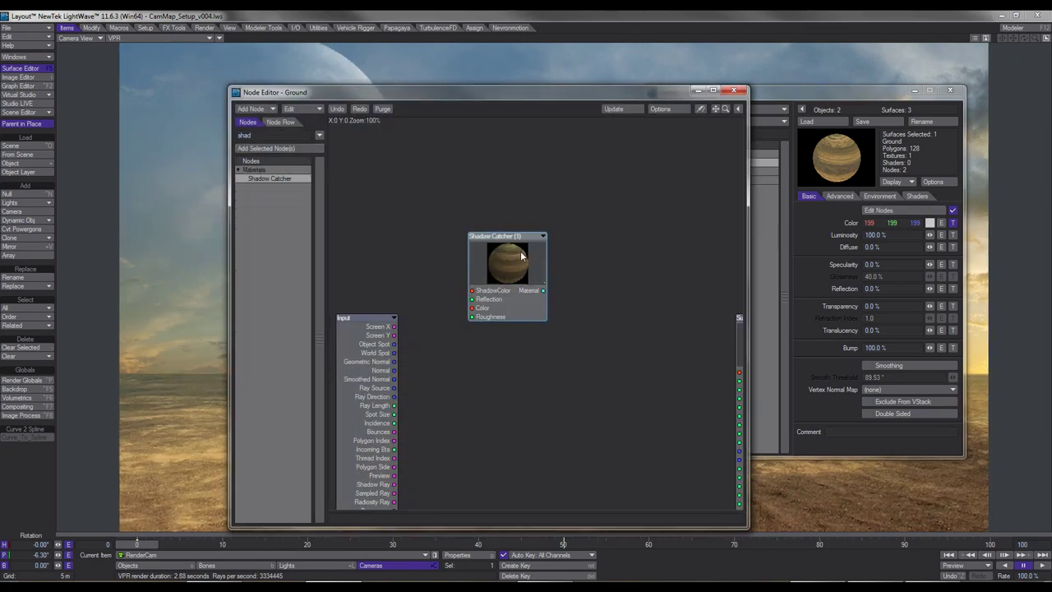
pyautogui.moveTo(739, 345); pyautogui.dragTo(575, 219)
pyautogui.moveTo(543, 290); pyautogui.dragTo(575, 448)
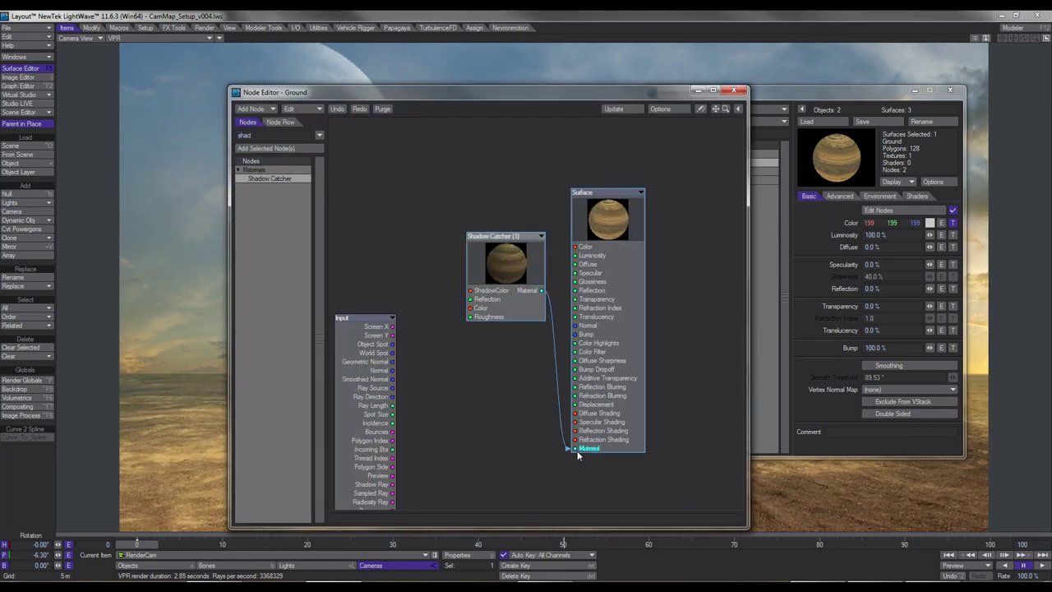
# Step: Close the Node Editor and Surface Editor and rotate Light to a heading of -132° and a pitch of about 32.9°
pyautogui.click(734, 90)
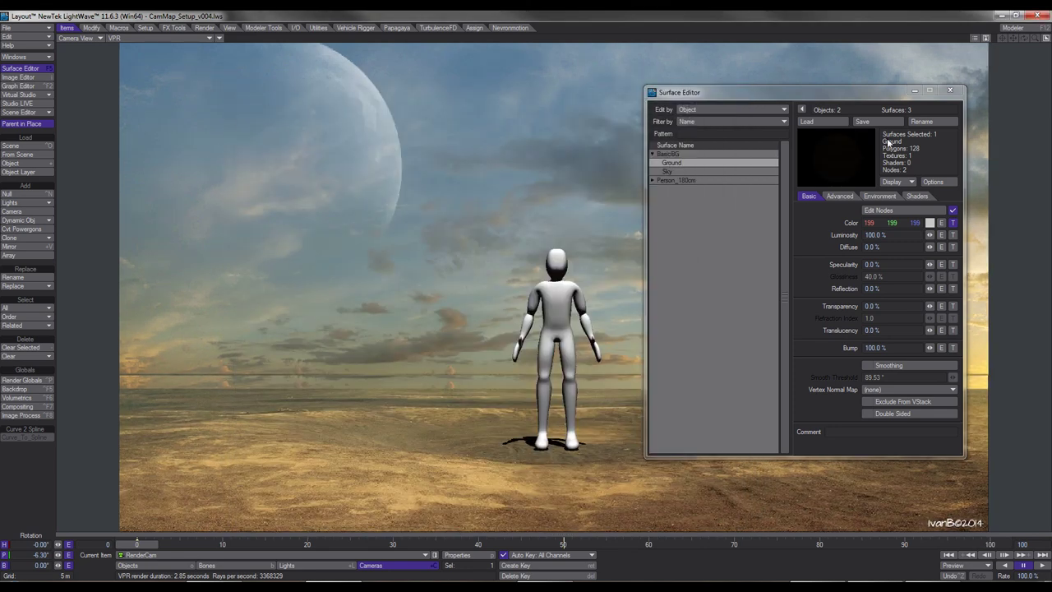
pyautogui.click(950, 90)
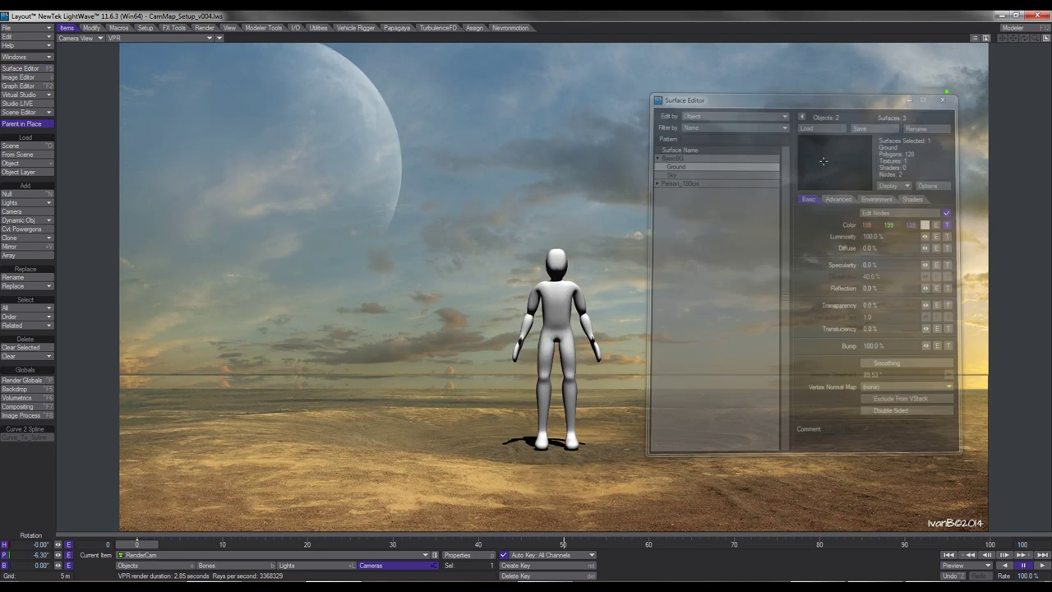
pyautogui.hotkey('shift', 'l')
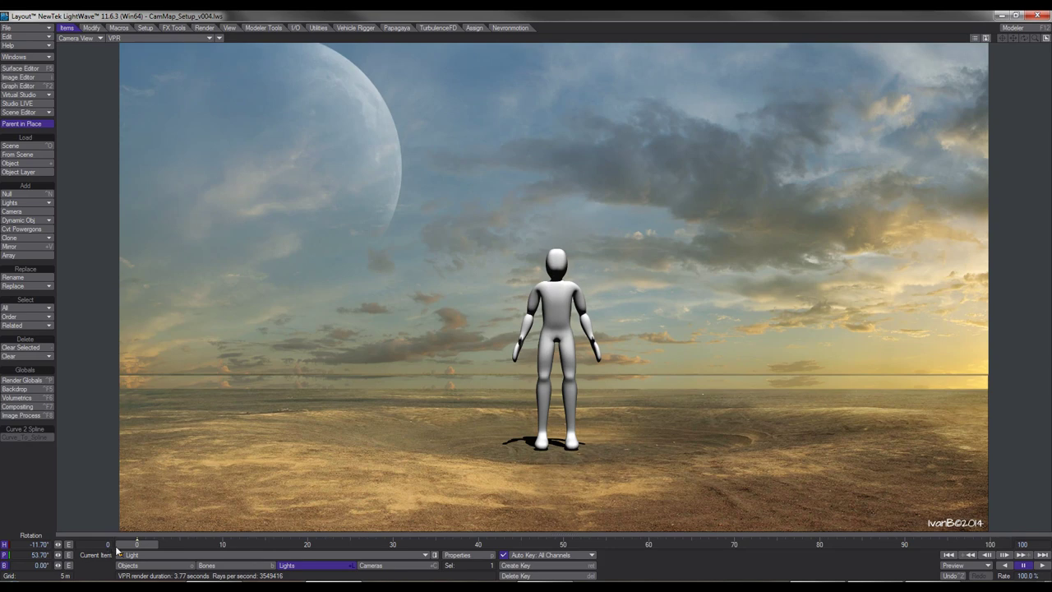
pyautogui.click(58, 546)
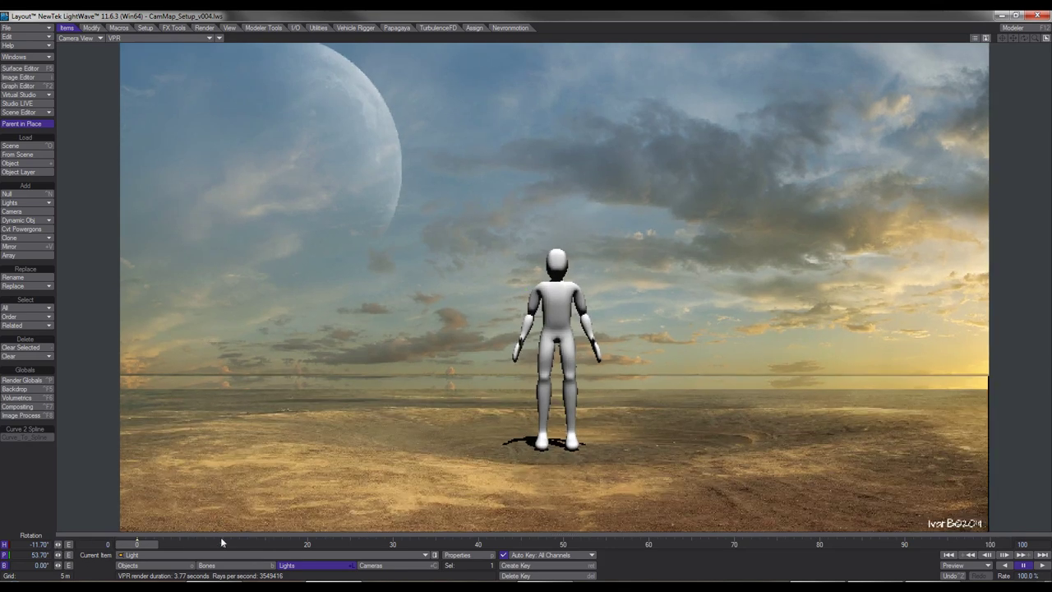
pyautogui.moveTo(57, 545); pyautogui.dragTo(8, 544)
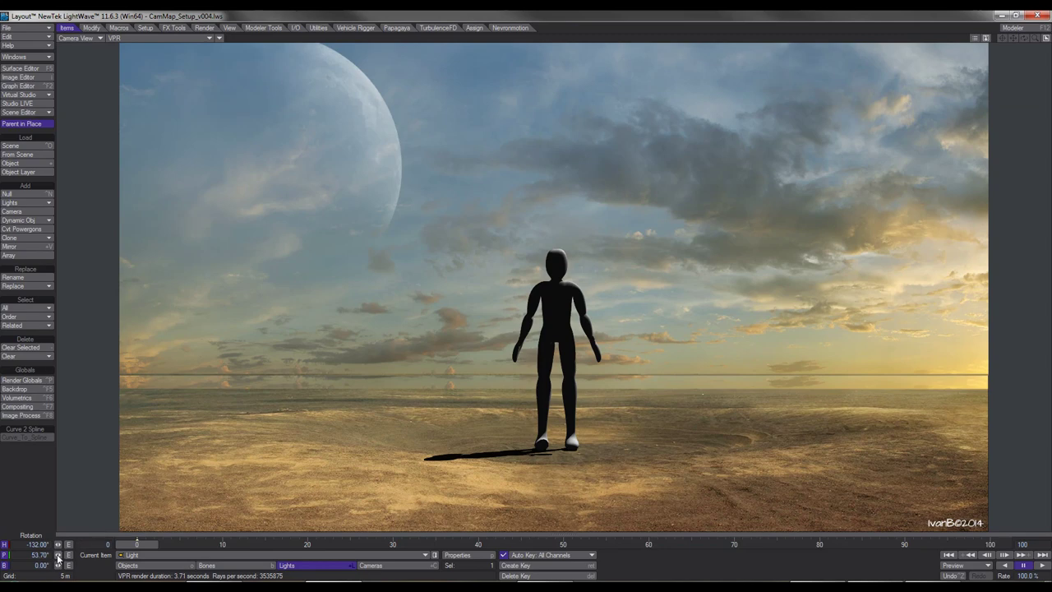
pyautogui.moveTo(58, 555); pyautogui.dragTo(60, 557)
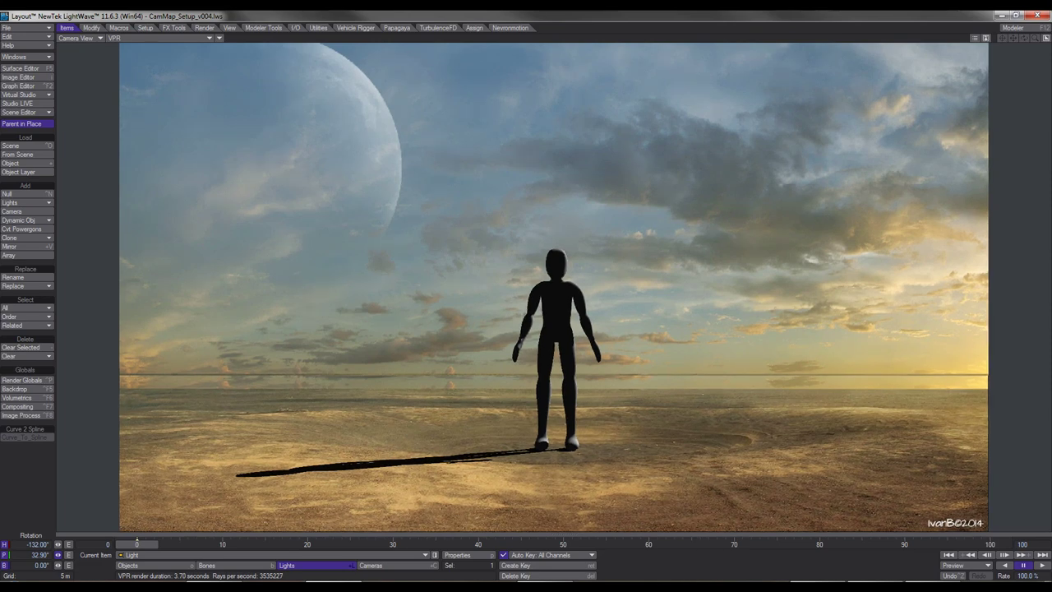
pyautogui.moveTo(60, 558); pyautogui.dragTo(61, 557)
pyautogui.moveTo(137, 545); pyautogui.dragTo(402, 544)
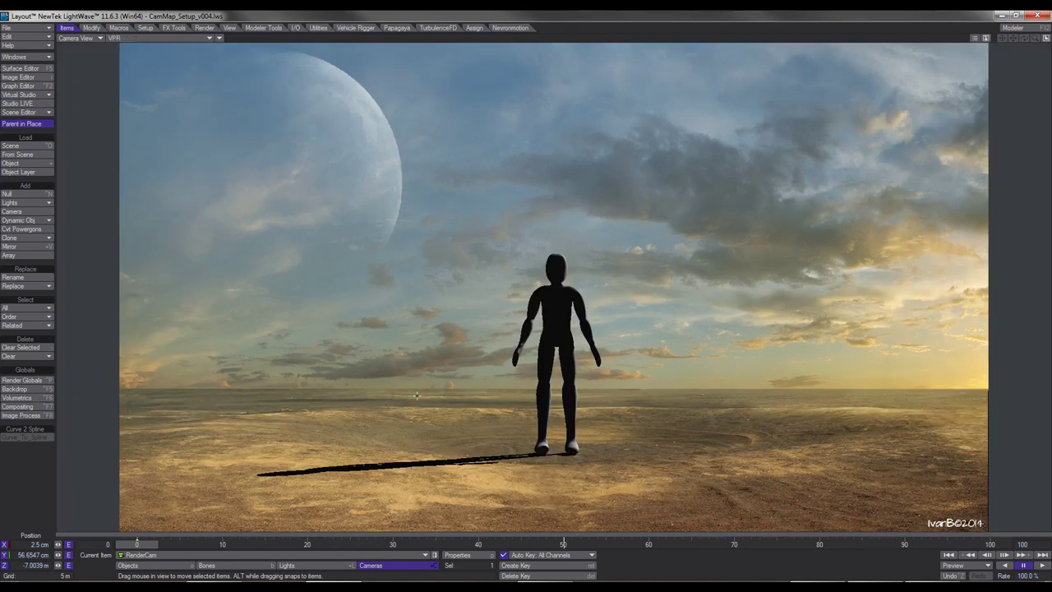
# Step: Disable node shading for the Ground surface and set its Luminosity to 31.5% and Diffuse to 100%
pyautogui.press('F5')
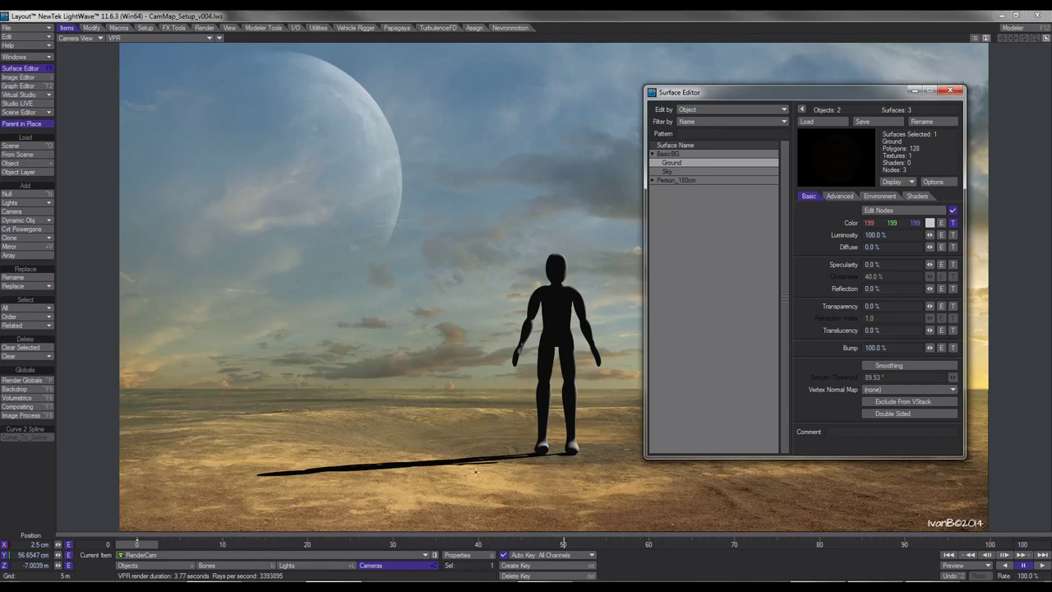
pyautogui.click(953, 210)
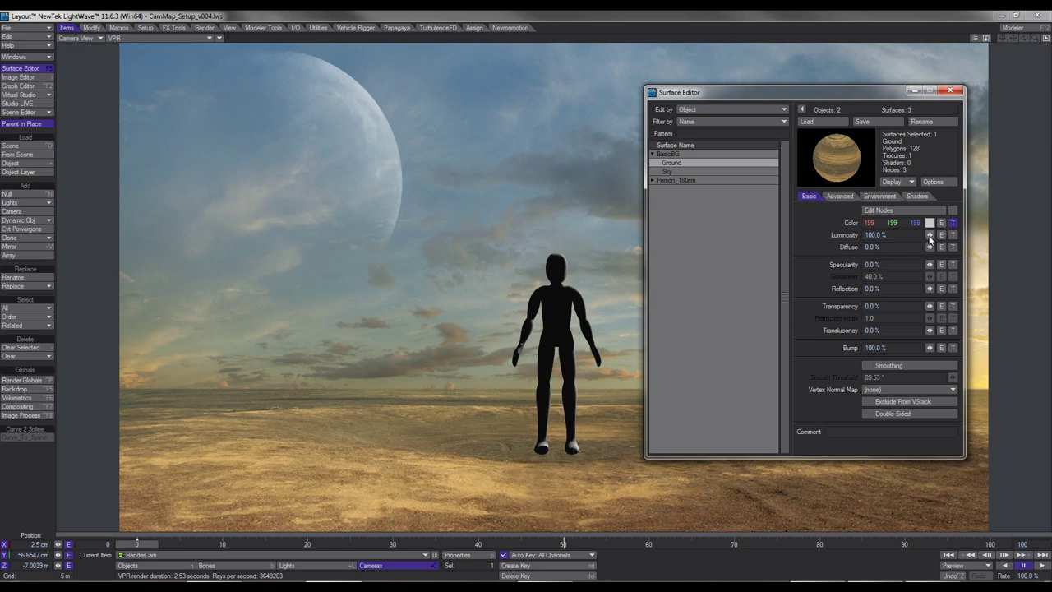
pyautogui.moveTo(929, 235); pyautogui.dragTo(157, 188)
pyautogui.moveTo(929, 247); pyautogui.dragTo(984, 248)
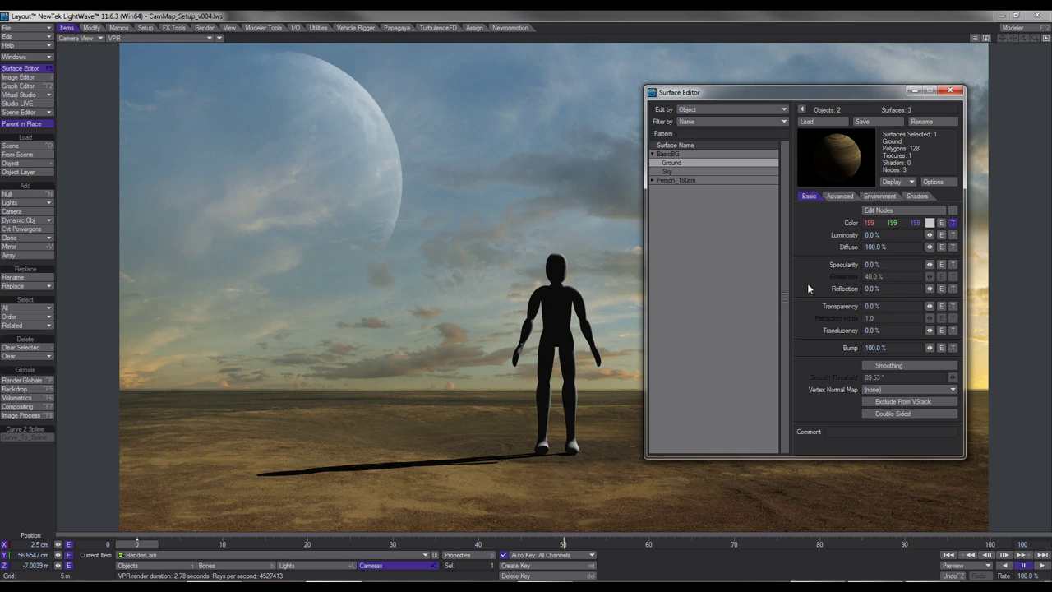
pyautogui.moveTo(930, 235); pyautogui.dragTo(949, 235)
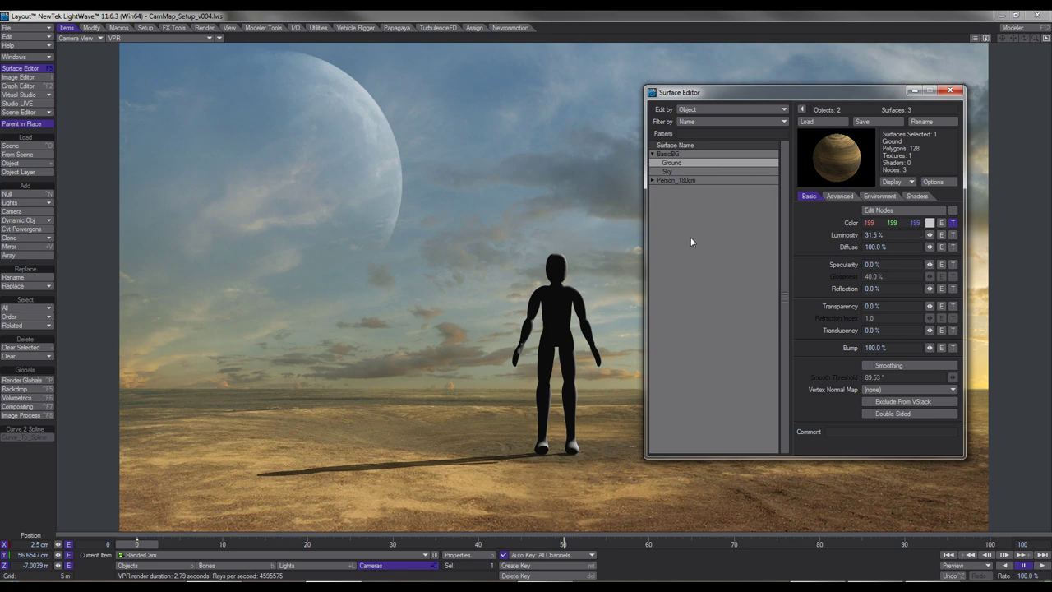
# Step: Enable Radiosity in the global illumination settings of Render Globals and close the window
pyautogui.click(22, 380)
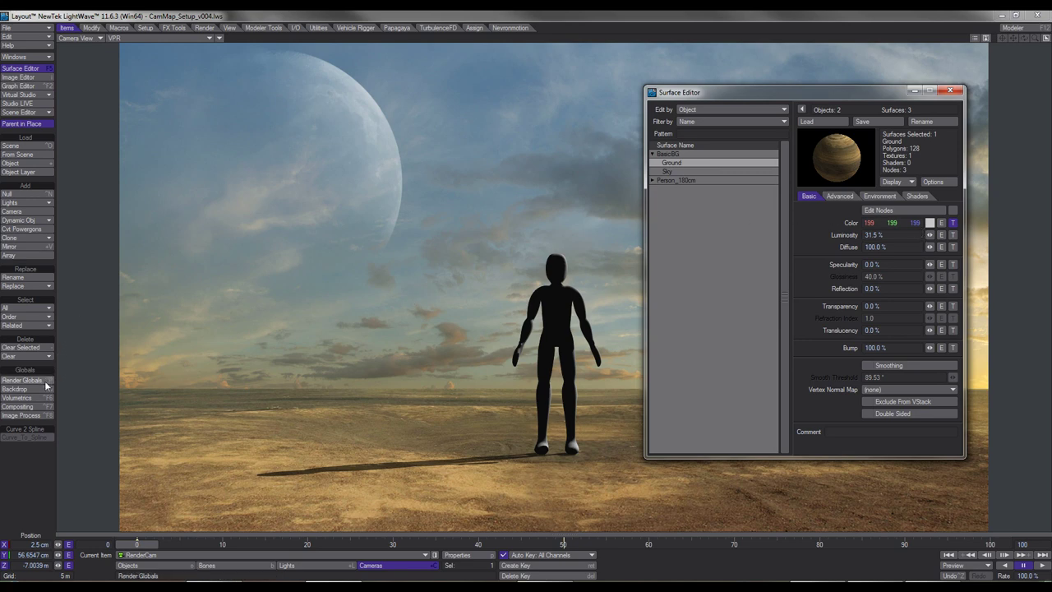
pyautogui.click(253, 113)
pyautogui.click(234, 132)
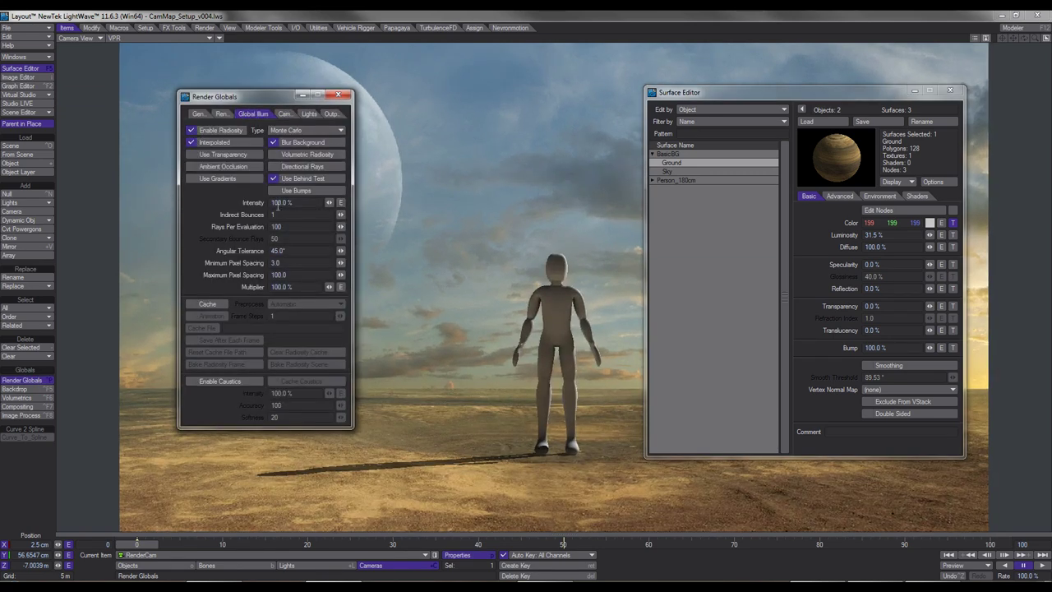
pyautogui.click(339, 96)
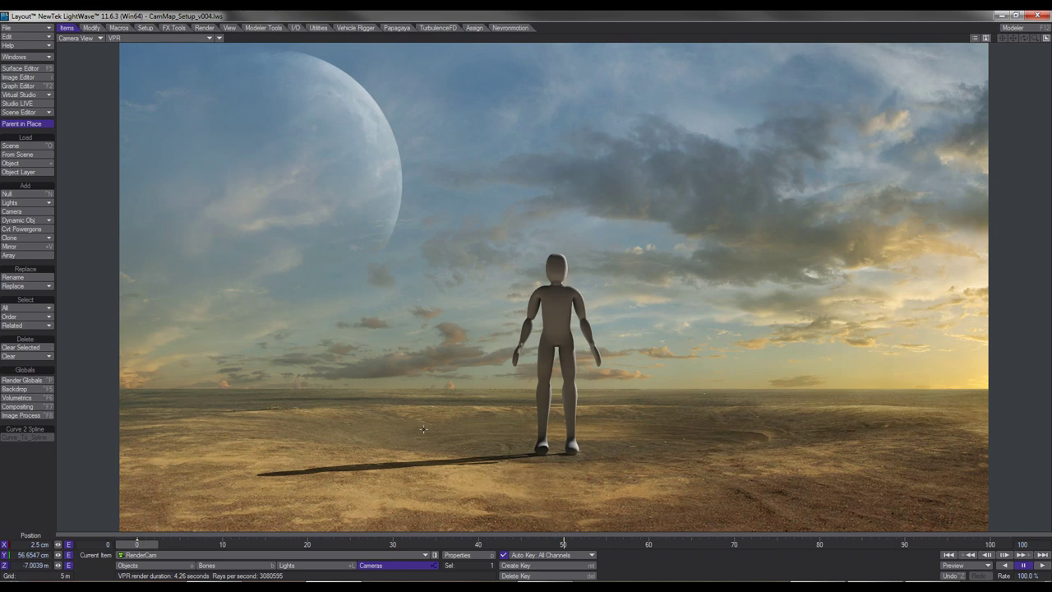
# Step: Add an Image World environment to the backdrop with Sky_Ground_BG.jpg as its light probe image and close the Effects window
pyautogui.click(31, 389)
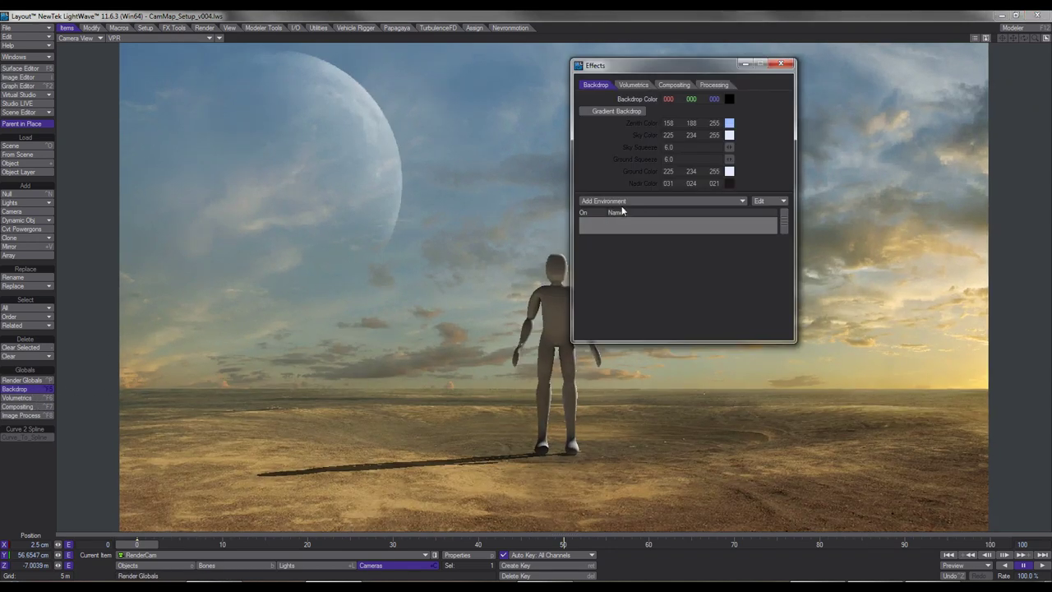
pyautogui.click(622, 203)
pyautogui.click(622, 203)
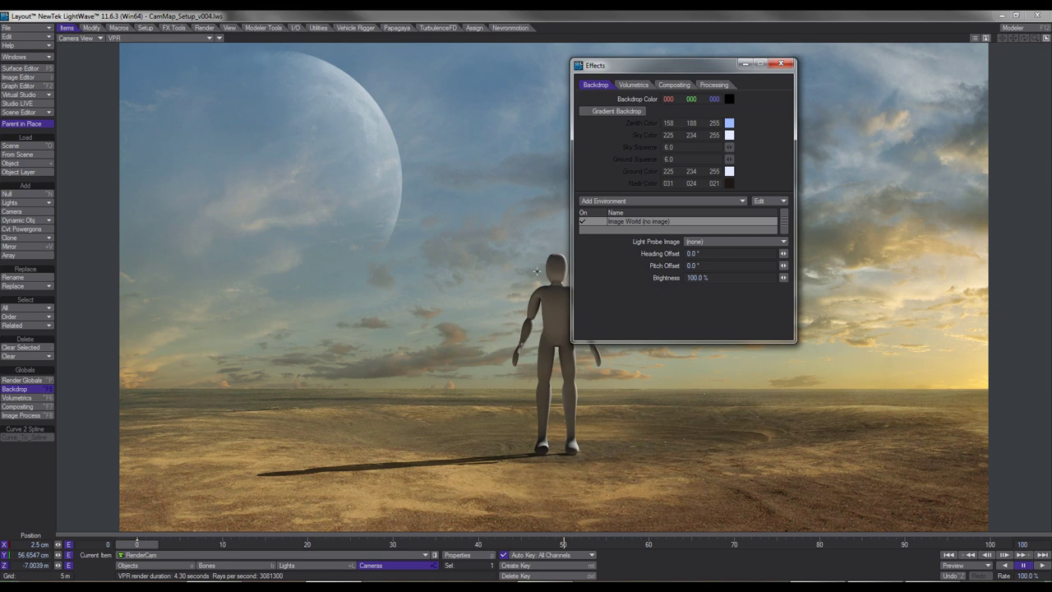
pyautogui.click(704, 242)
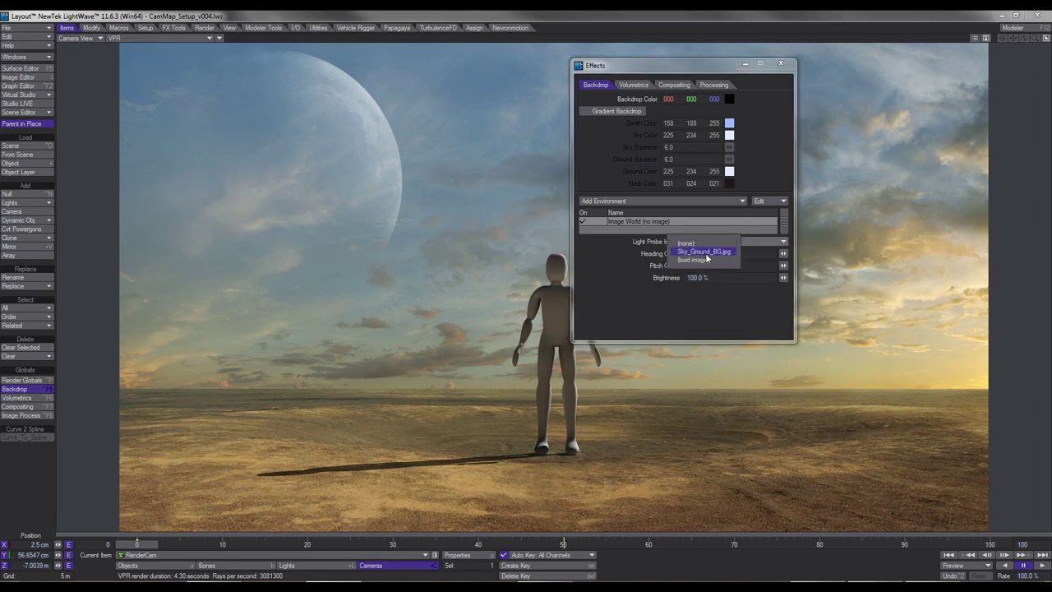
pyautogui.click(704, 253)
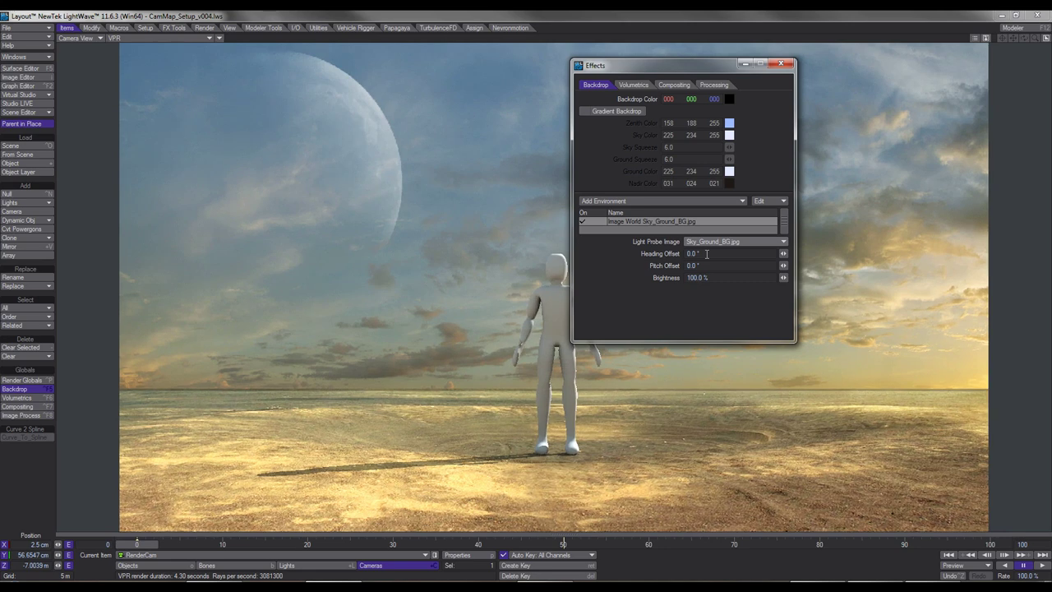
pyautogui.click(782, 65)
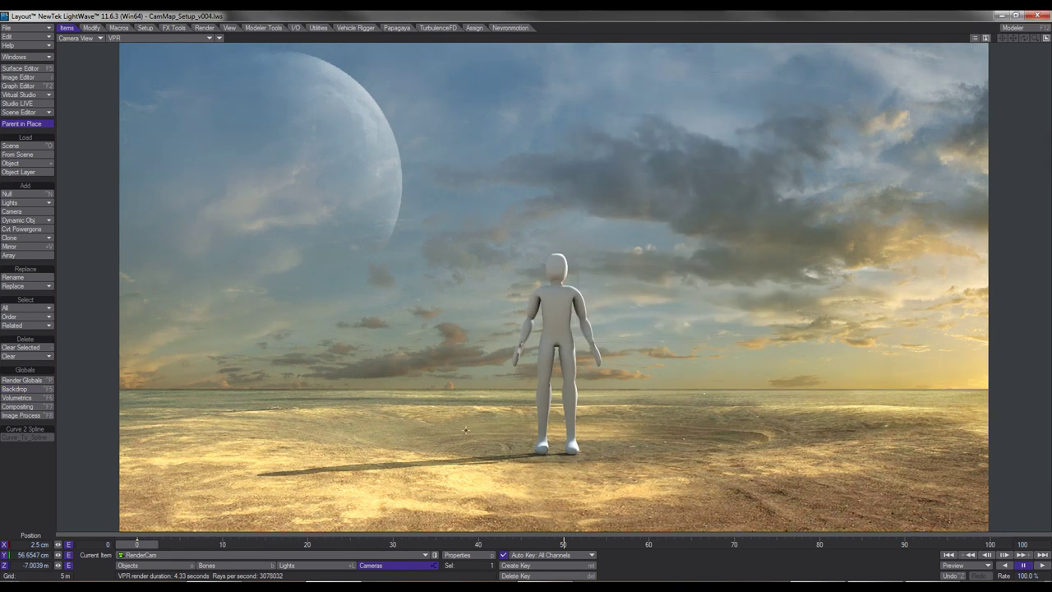
# Step: Set the Ground surface's Luminosity to 0% and close the Surface Editor
pyautogui.press('F5')
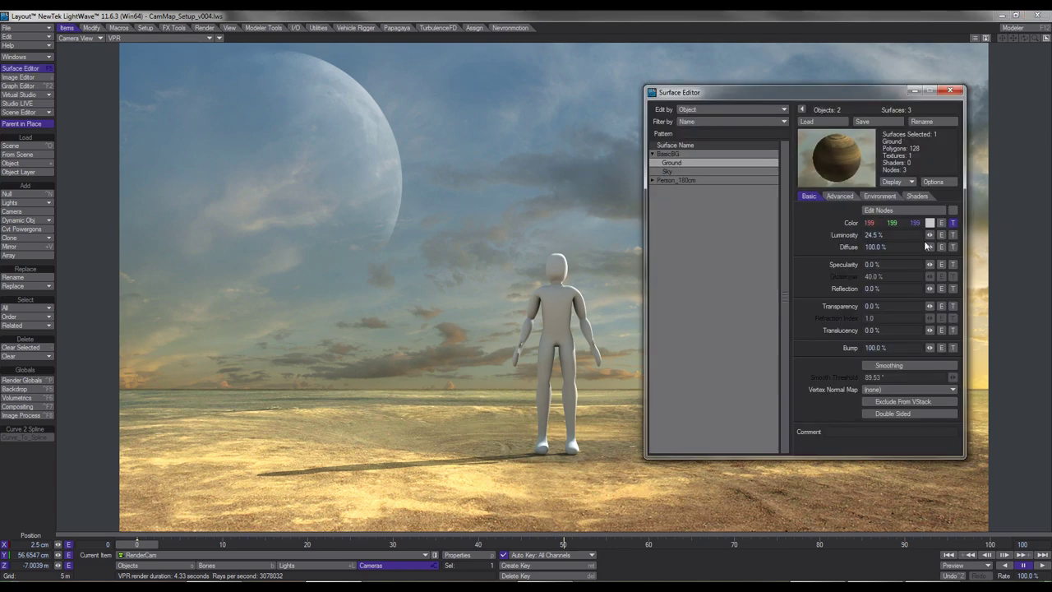
pyautogui.click(929, 235)
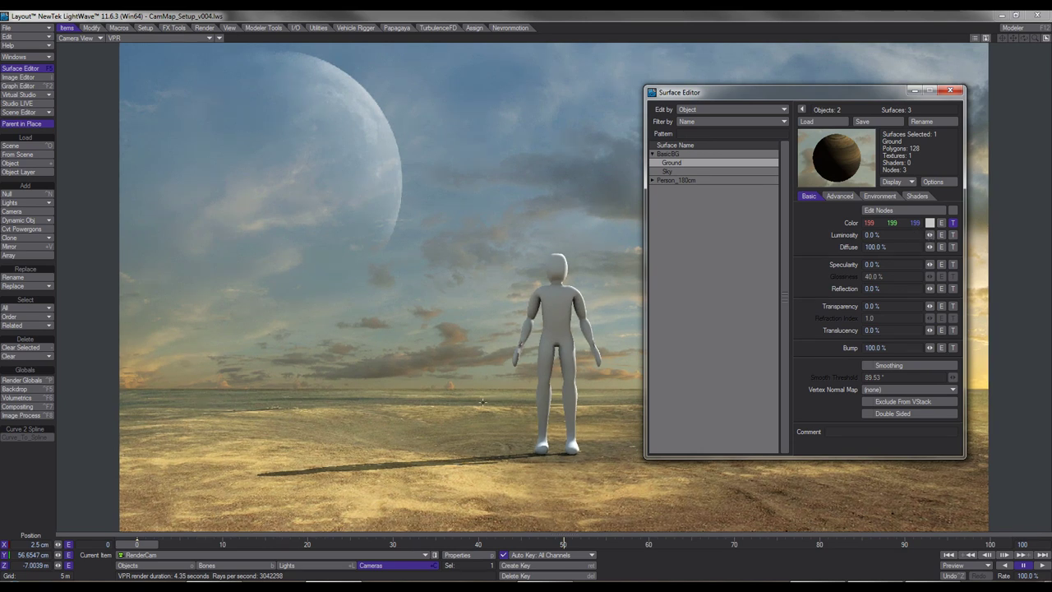
pyautogui.press('F5')
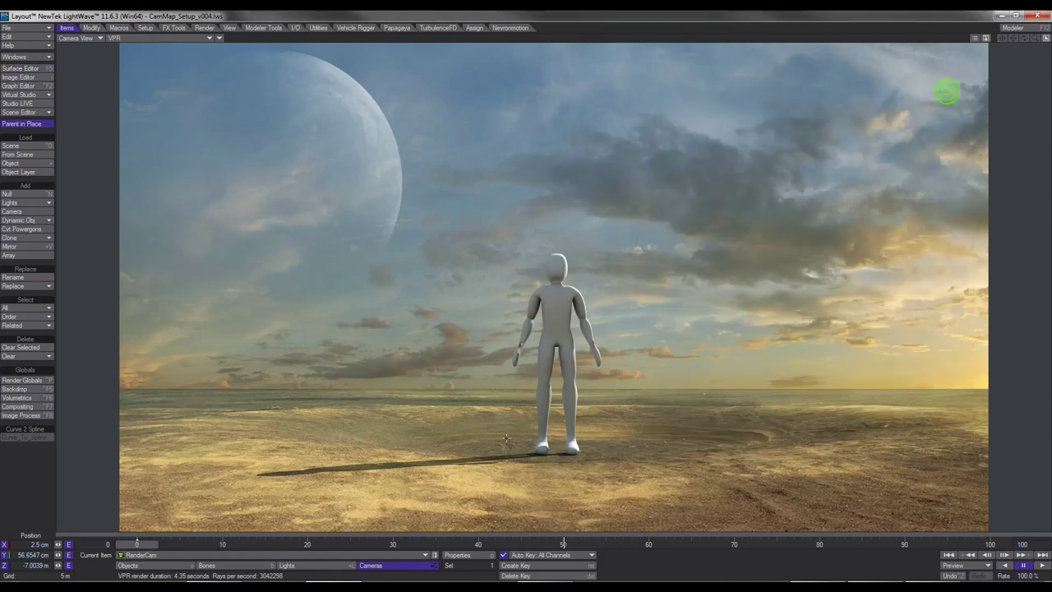
pyautogui.moveTo(151, 545)
pyautogui.mouseDown()
pyautogui.moveTo(563, 544)
pyautogui.moveTo(149, 547)
pyautogui.mouseUp()
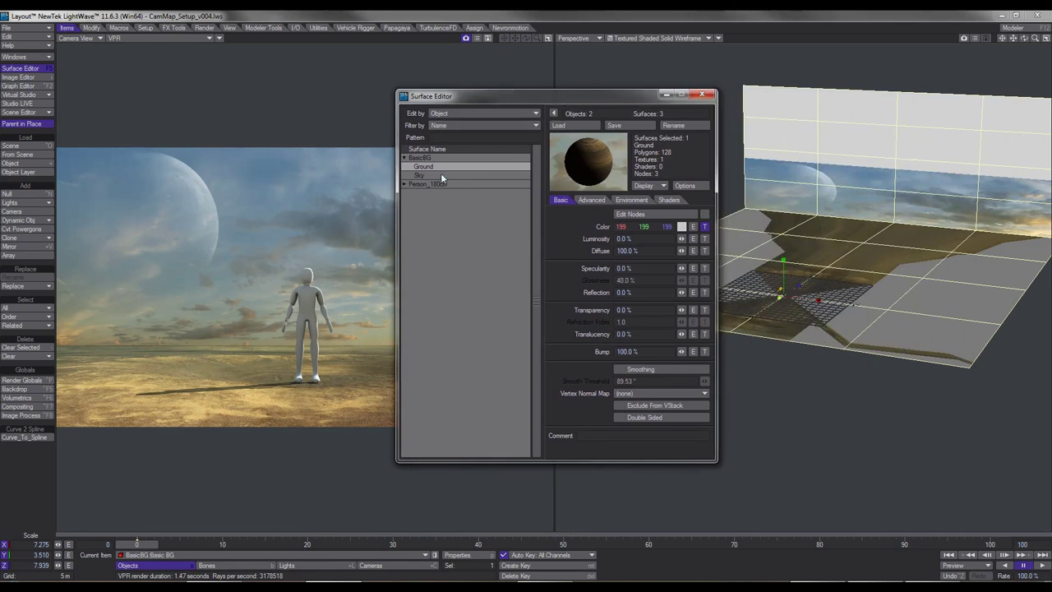
# Step: Disable the Sky_Ground_BG.jpg layer in the color textures of both the Ground and Sky surfaces
pyautogui.click(705, 227)
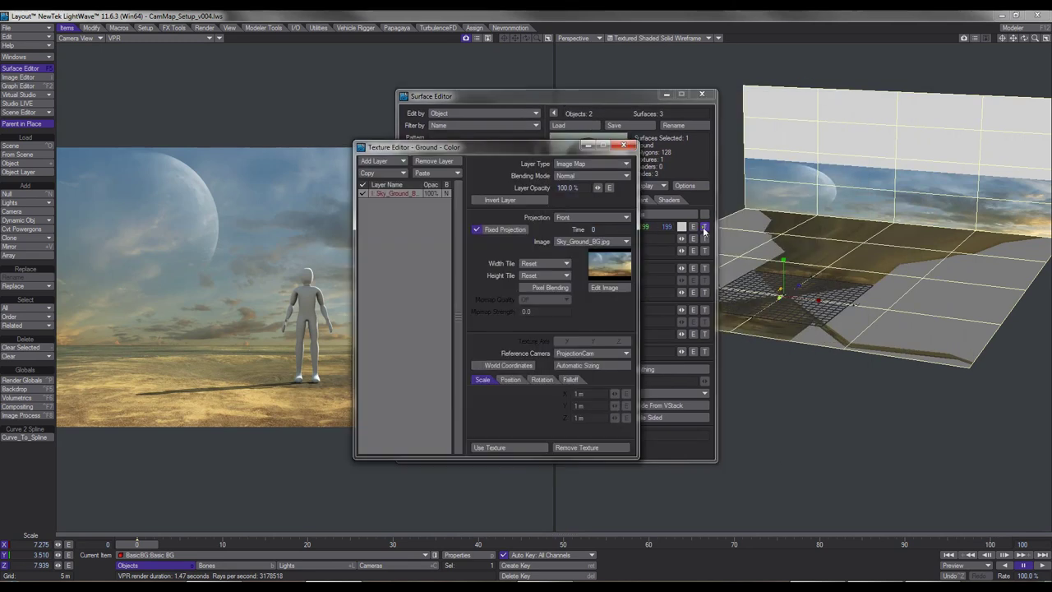
pyautogui.click(362, 194)
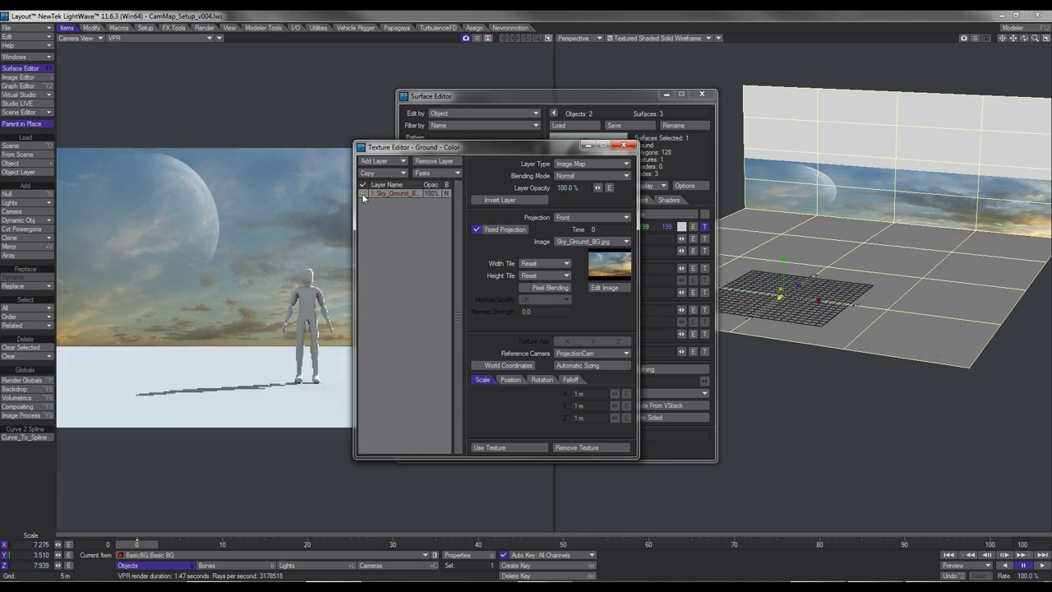
pyautogui.click(496, 448)
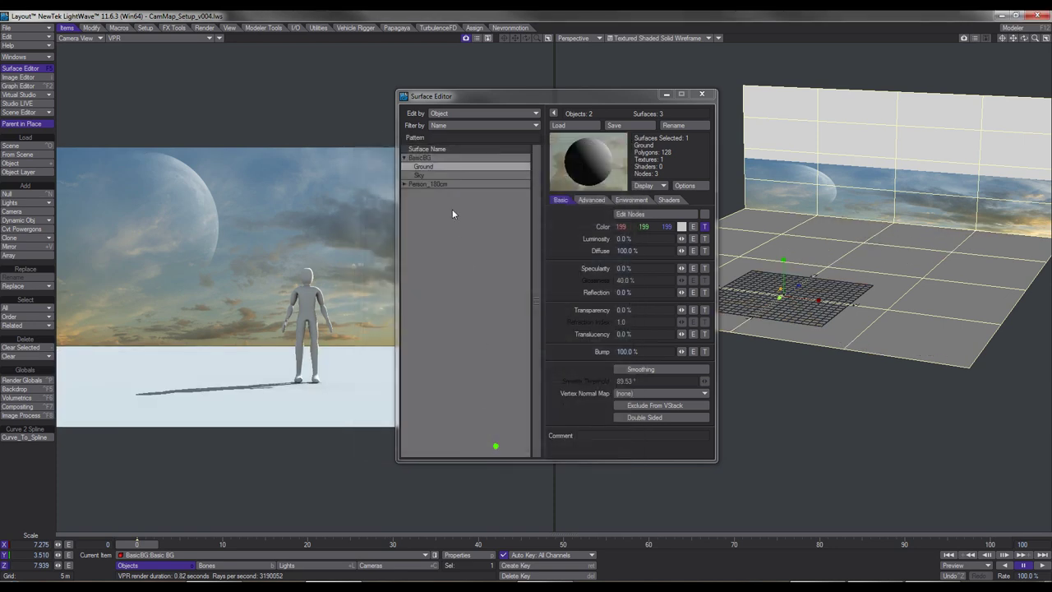
pyautogui.click(422, 176)
pyautogui.click(704, 226)
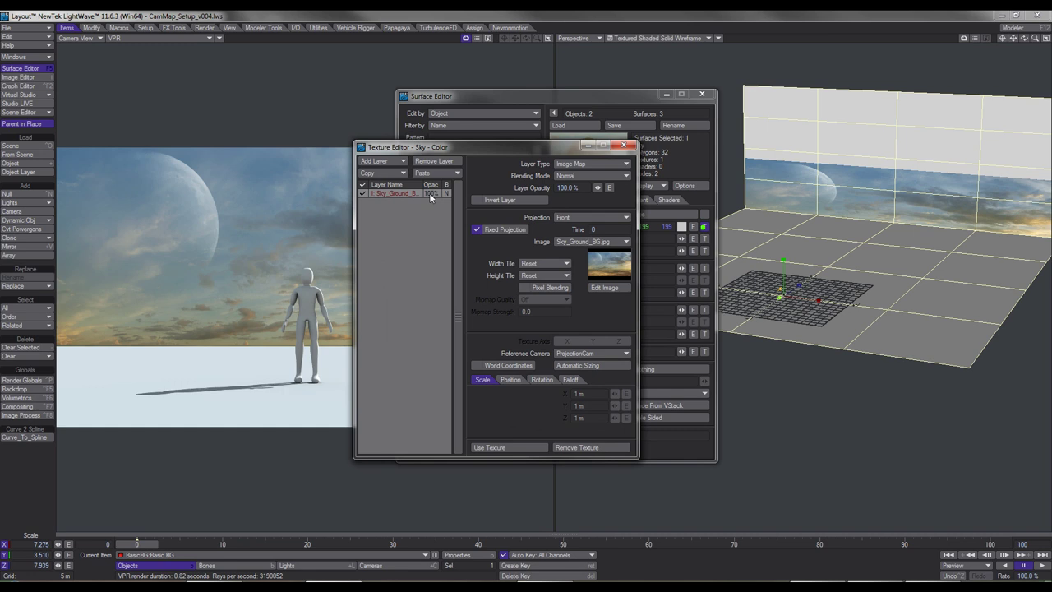
pyautogui.click(363, 194)
pyautogui.click(526, 446)
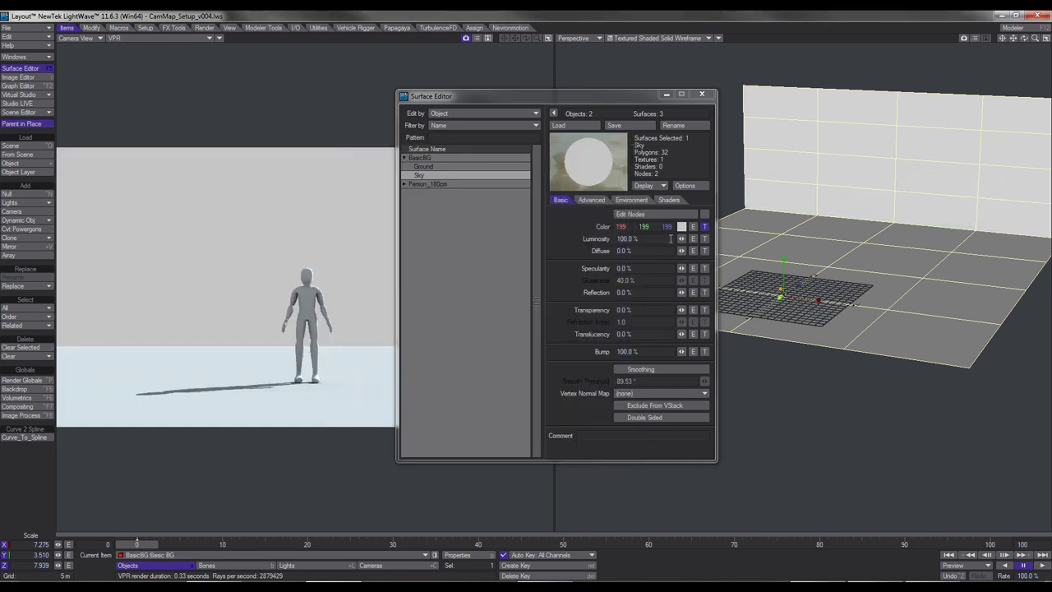
# Step: Set the base color of the Sky and Ground surfaces to black
pyautogui.moveTo(682, 228); pyautogui.dragTo(157, 187, button='right')
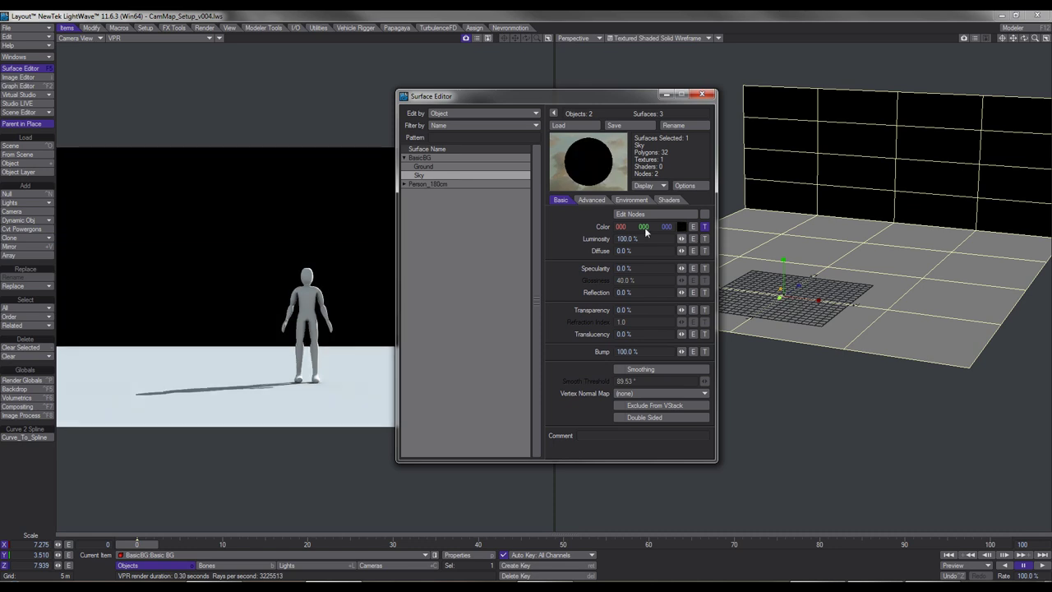
pyautogui.click(427, 167)
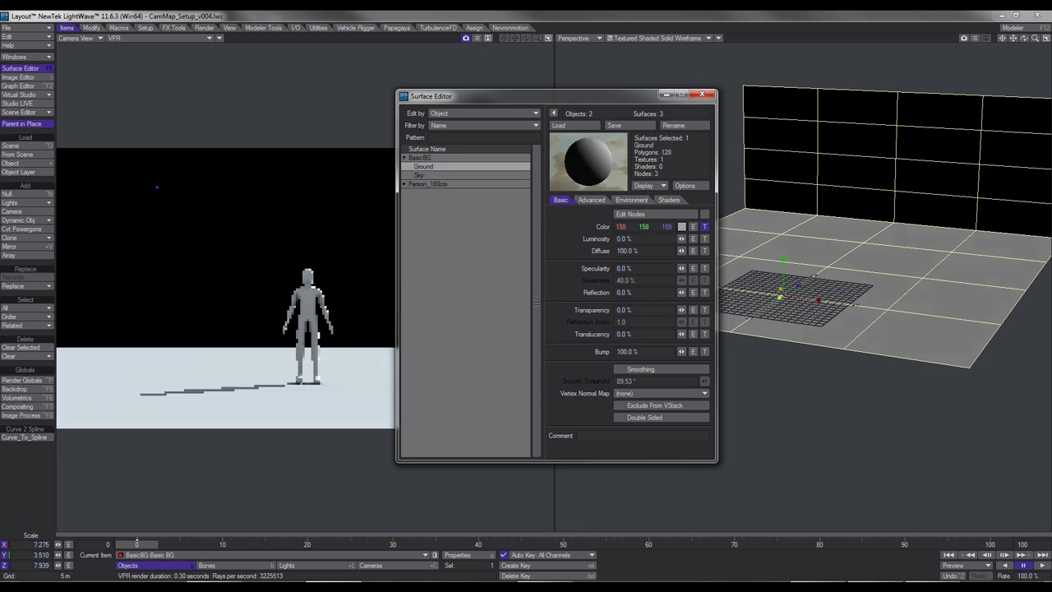
# Step: Set the Sky surface's Luminosity to 0% and its Diffuse to 100%
pyautogui.click(420, 175)
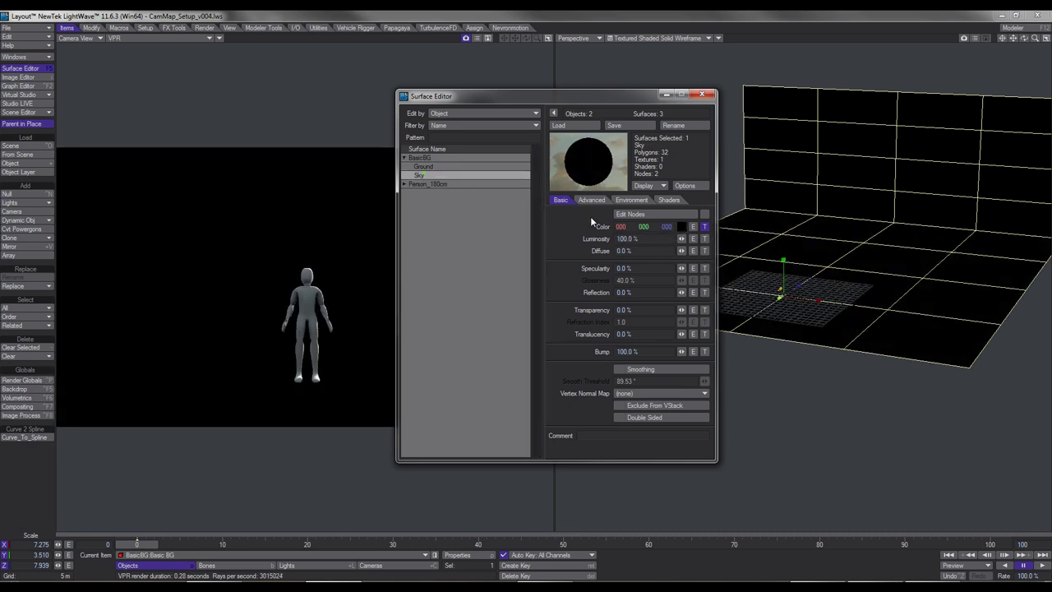
pyautogui.click(627, 238)
pyautogui.write('0')
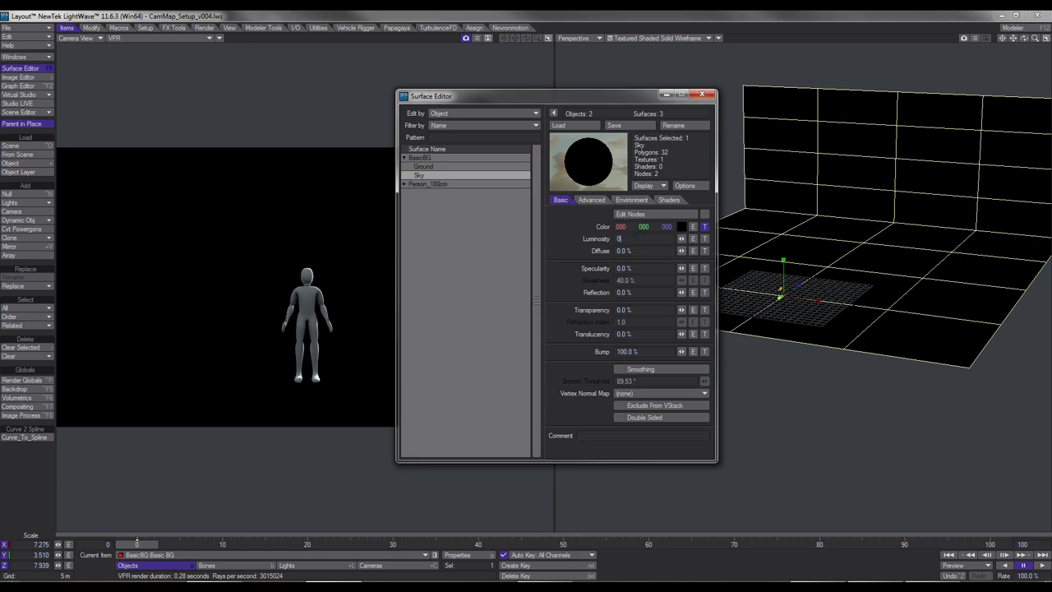
pyautogui.press('Tab')
pyautogui.write('1')
pyautogui.press('Tab')
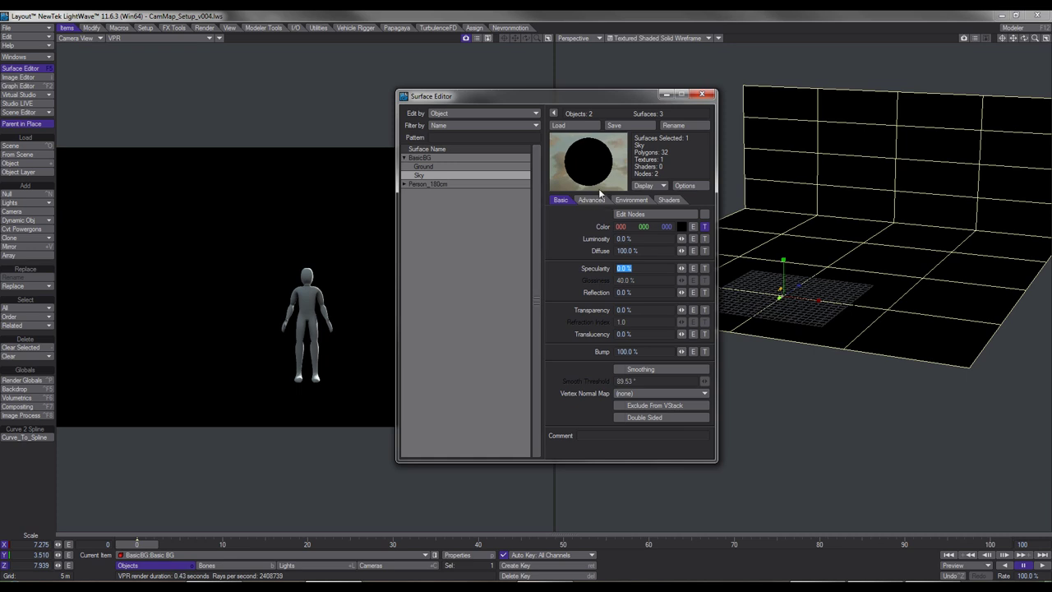
# Step: Set the Alpha Channel of the Sky and Ground surfaces to Shadow Density and close the Surface Editor
pyautogui.click(591, 200)
pyautogui.click(627, 216)
pyautogui.click(622, 226)
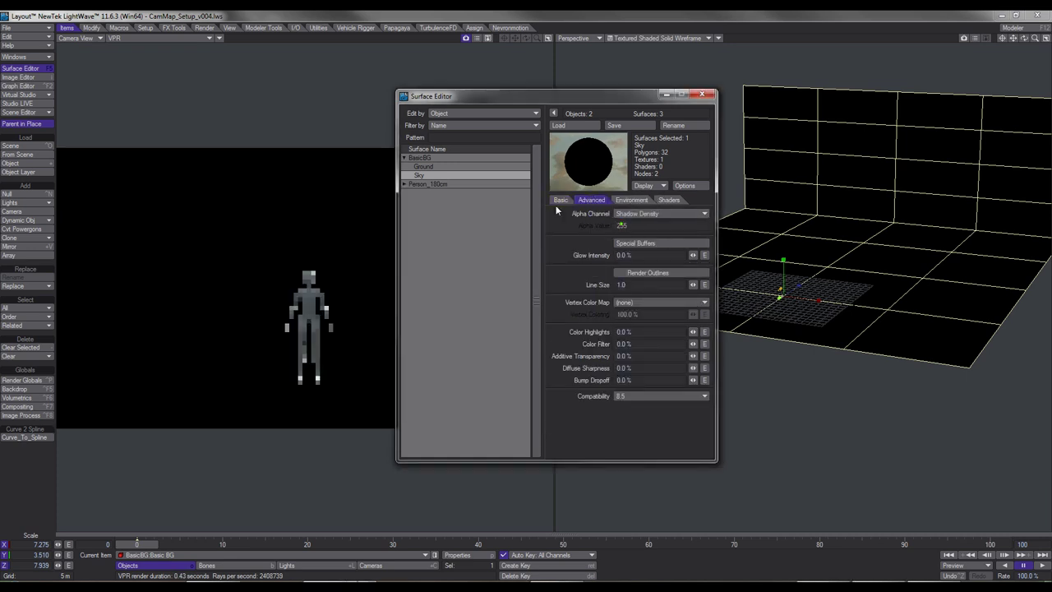
pyautogui.click(431, 166)
pyautogui.click(626, 214)
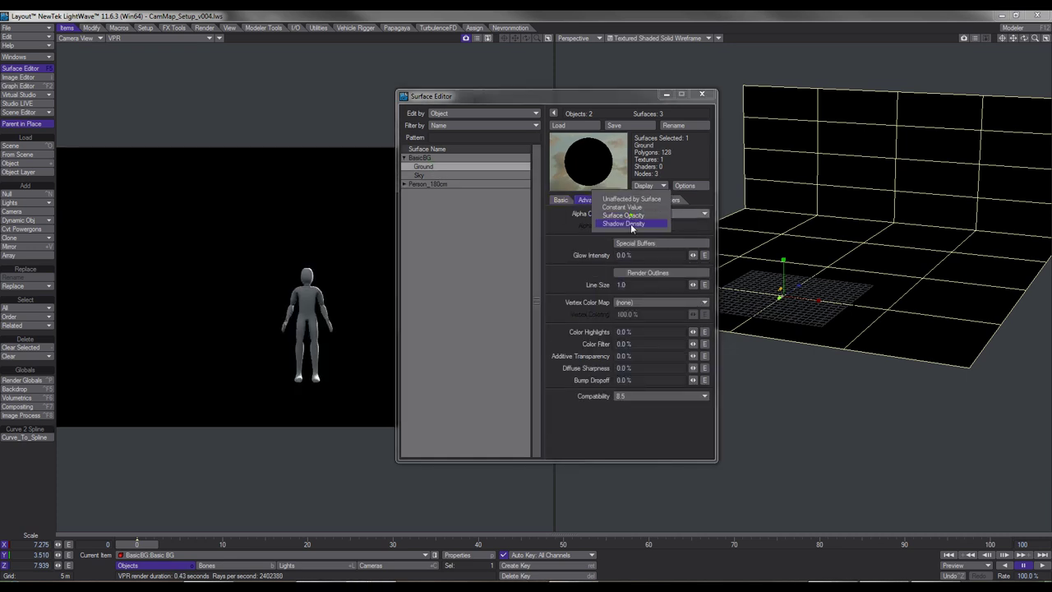
pyautogui.click(630, 224)
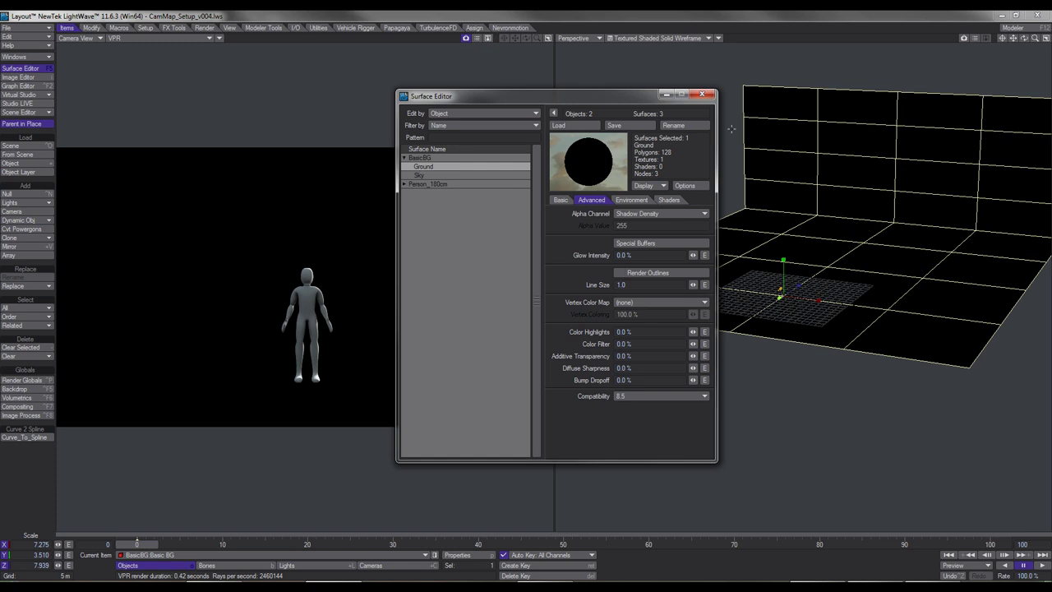
pyautogui.click(702, 95)
# Step: Render the current frame, inspect the render's alpha channel, and close the rendered image
pyautogui.click(204, 27)
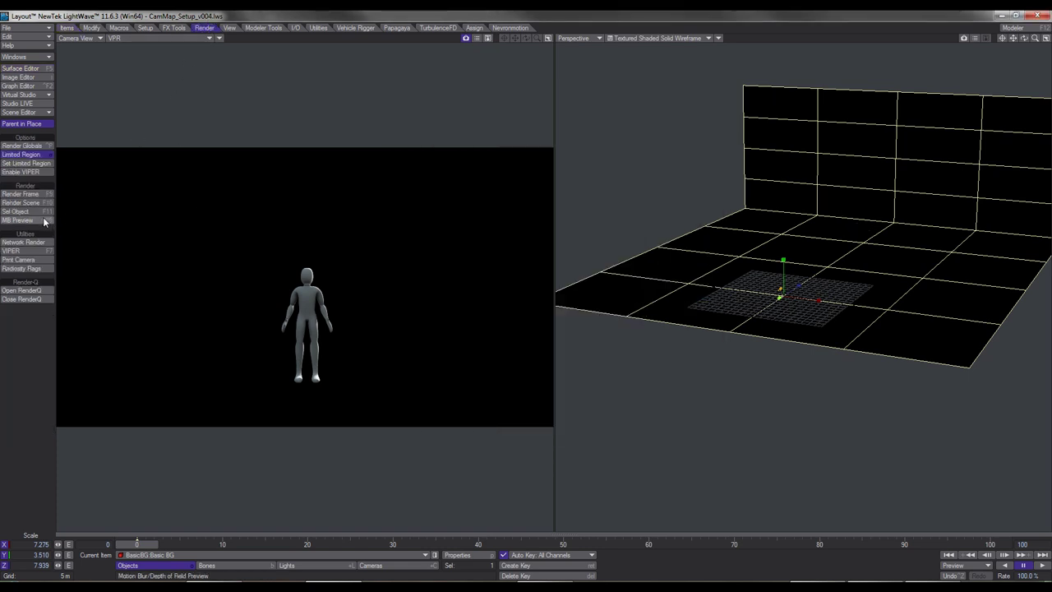
pyautogui.click(25, 194)
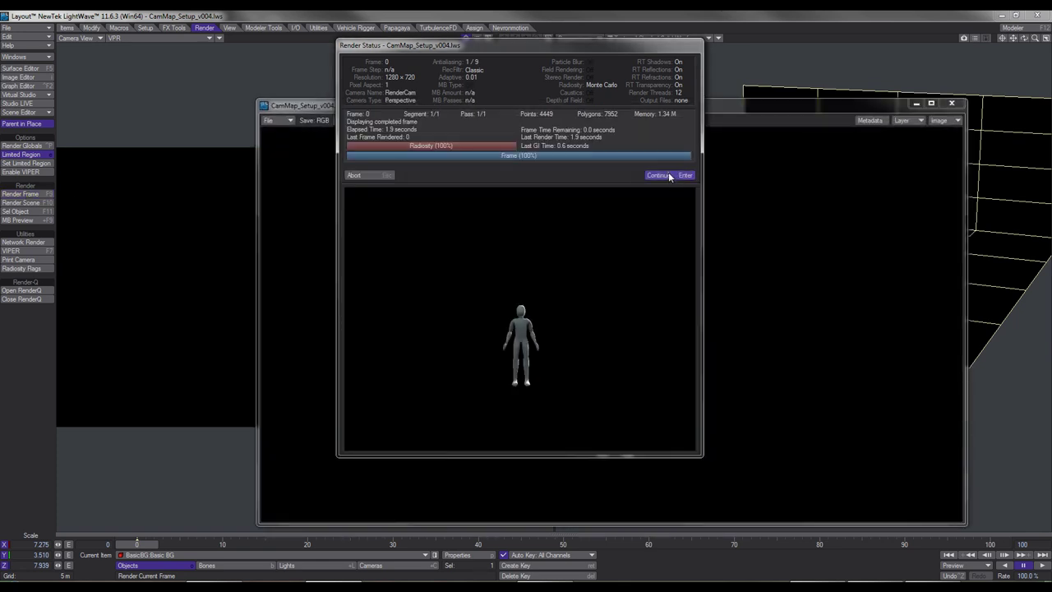
pyautogui.click(670, 175)
pyautogui.click(939, 120)
pyautogui.click(939, 129)
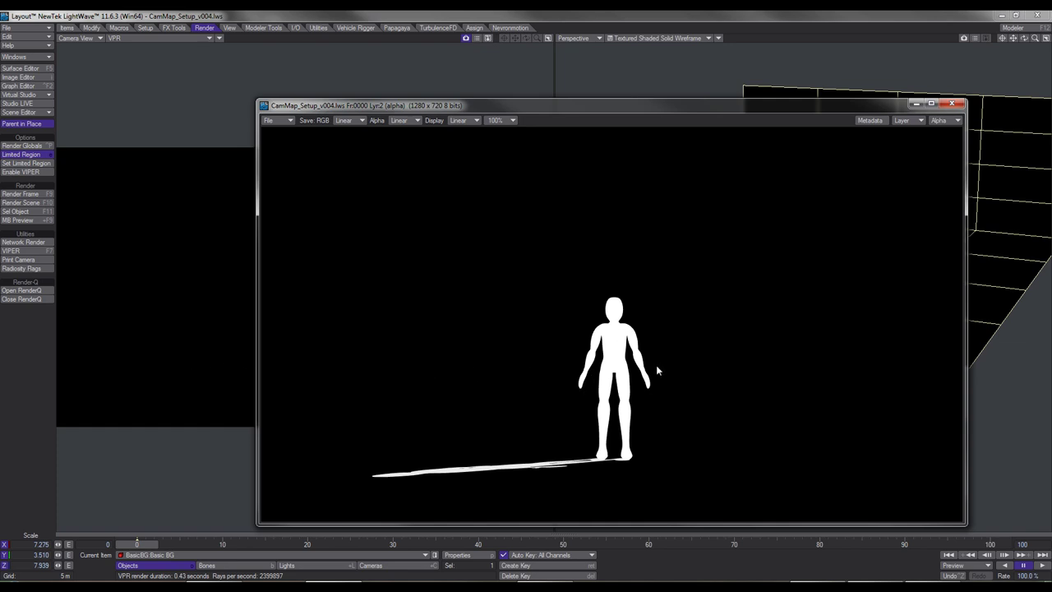
pyautogui.click(952, 103)
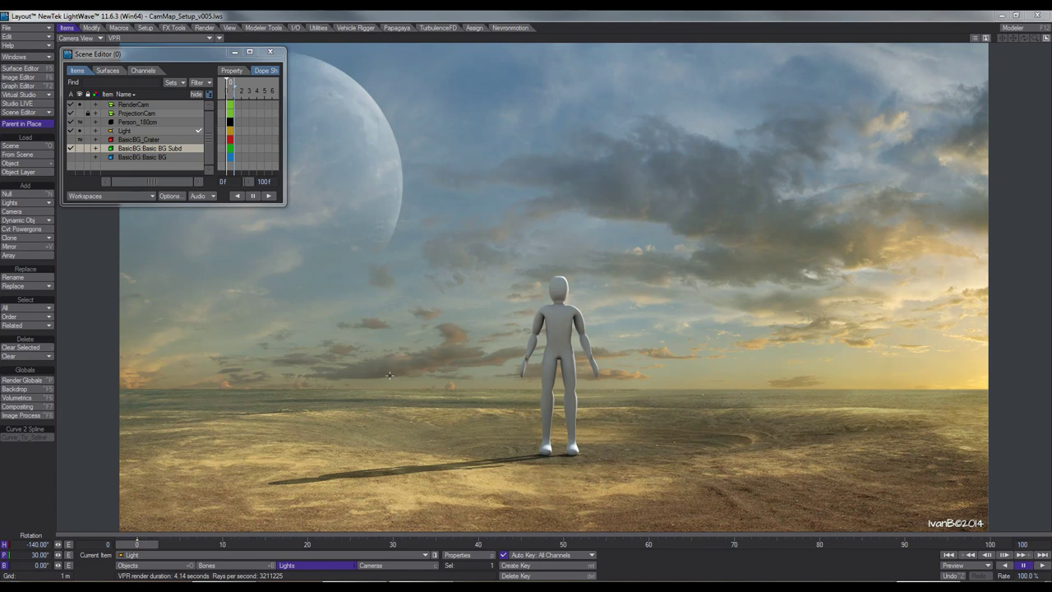
# Step: Activate the BasicBG_Crater object in the scene and show the perspective wireframe view beside the camera view
pyautogui.click(71, 140)
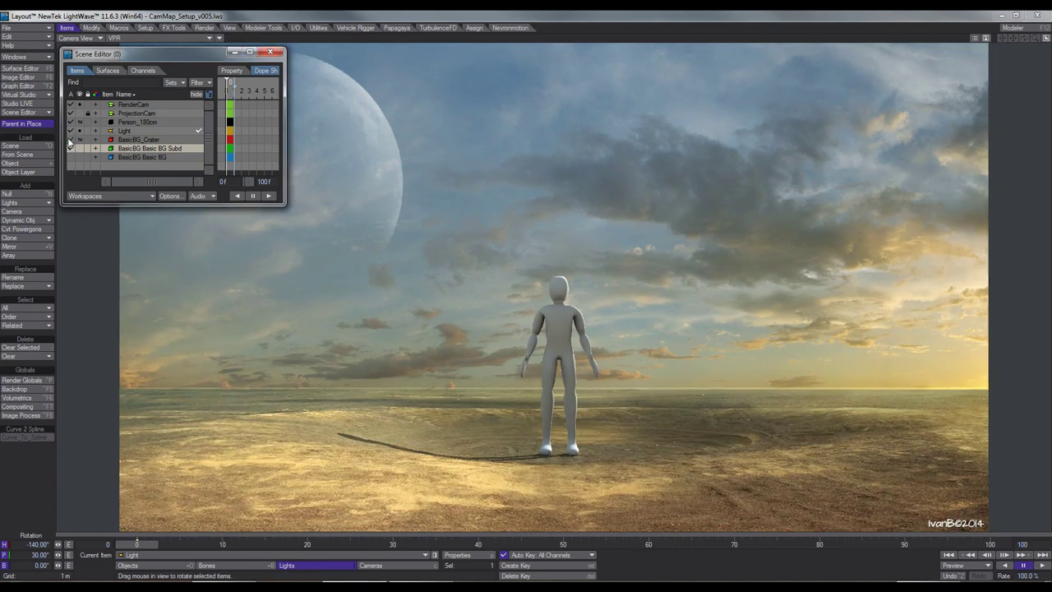
pyautogui.press('F4')
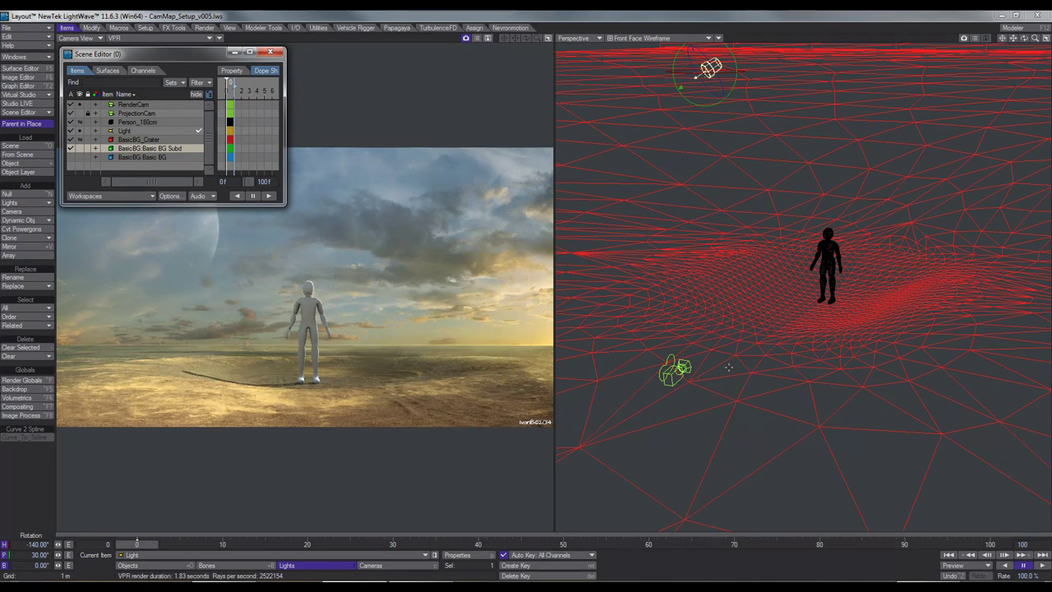
# Step: Switch to Modeler and examine the mesh of the BasicBG_Crater object
pyautogui.press('F12')
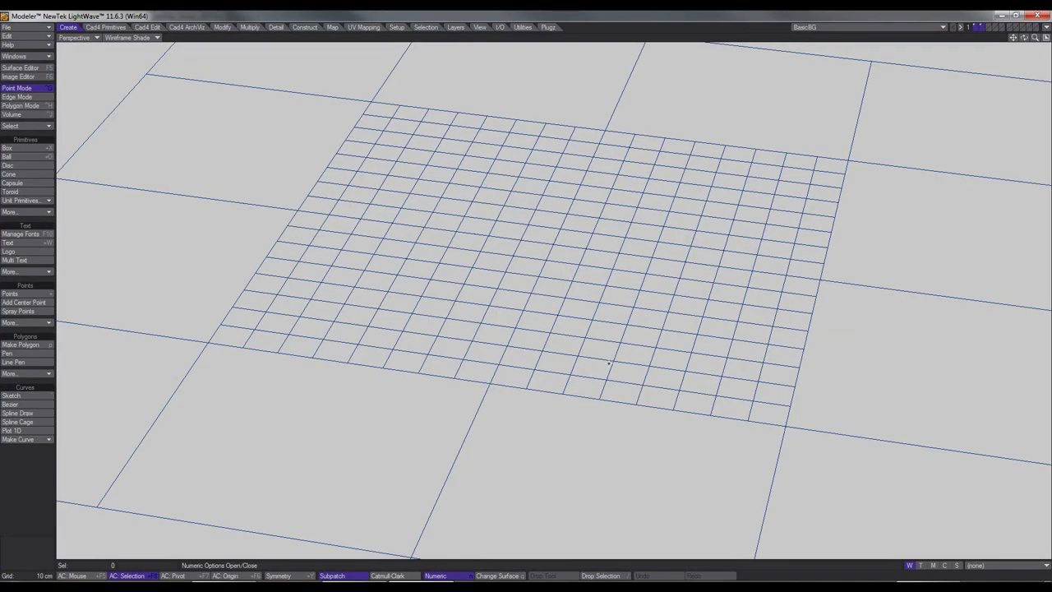
pyautogui.scroll(-5, 576, 363)
pyautogui.scroll(3, 578, 362)
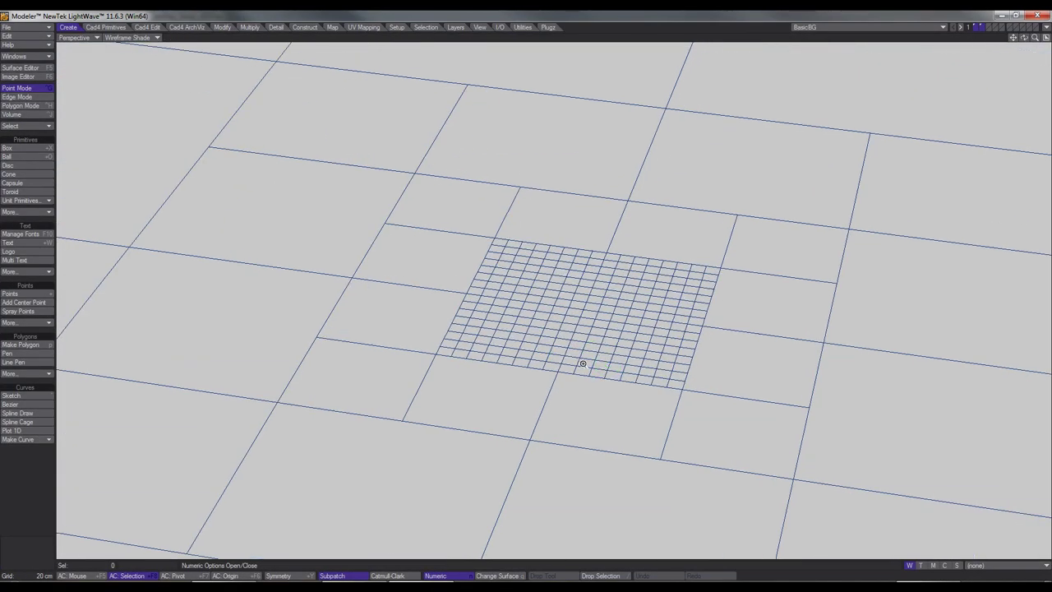
pyautogui.click(827, 28)
pyautogui.click(808, 24)
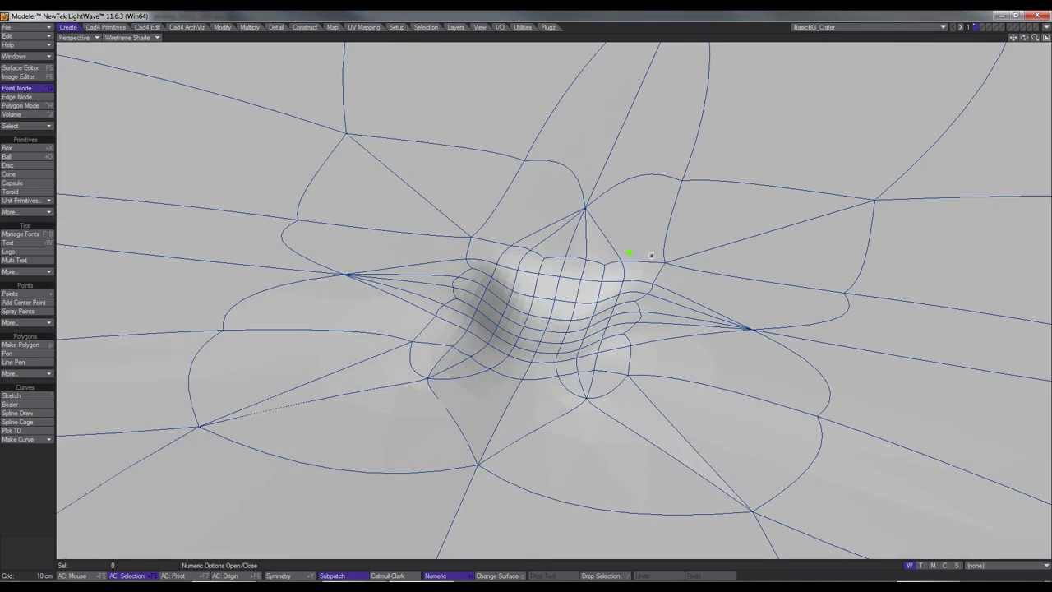
pyautogui.moveTo(652, 255)
pyautogui.keyDown('alt'); pyautogui.mouseDown()
pyautogui.moveTo(658, 211)
pyautogui.moveTo(641, 256)
pyautogui.mouseUp(); pyautogui.keyUp('alt')
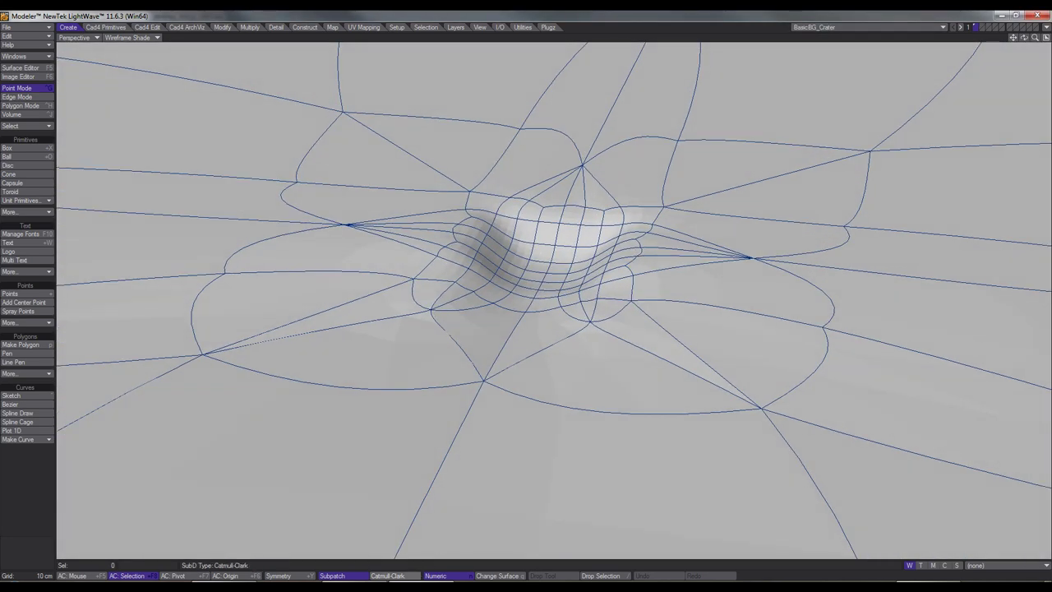
# Step: Switch to ACDSee and preview TuteMattePainting.jpg, Sky_Ground_BG.jpg and City.jpg
pyautogui.click(354, 587)
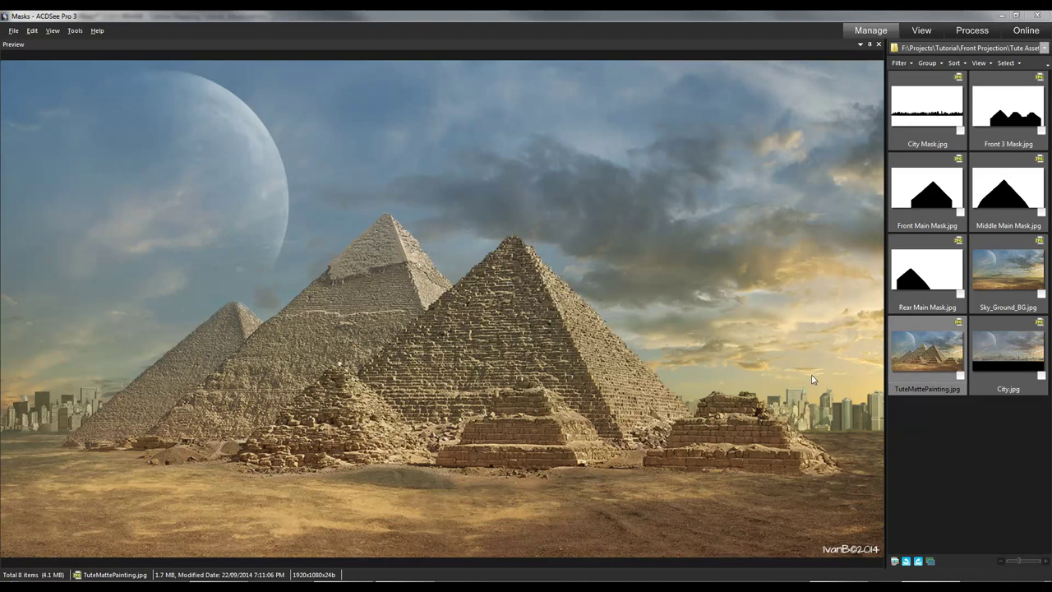
pyautogui.click(924, 356)
pyautogui.click(1001, 286)
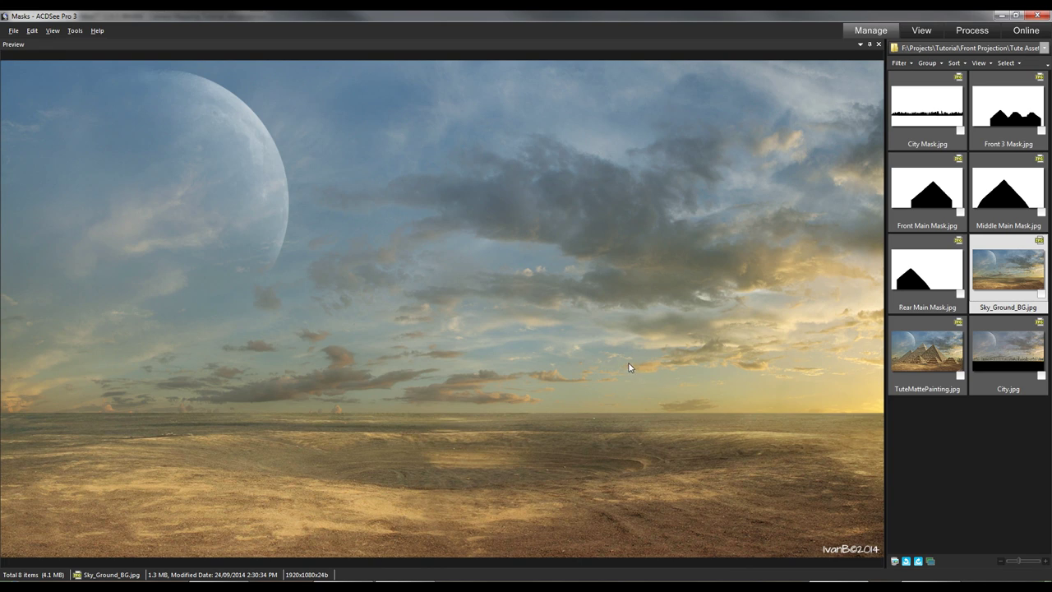
pyautogui.click(943, 357)
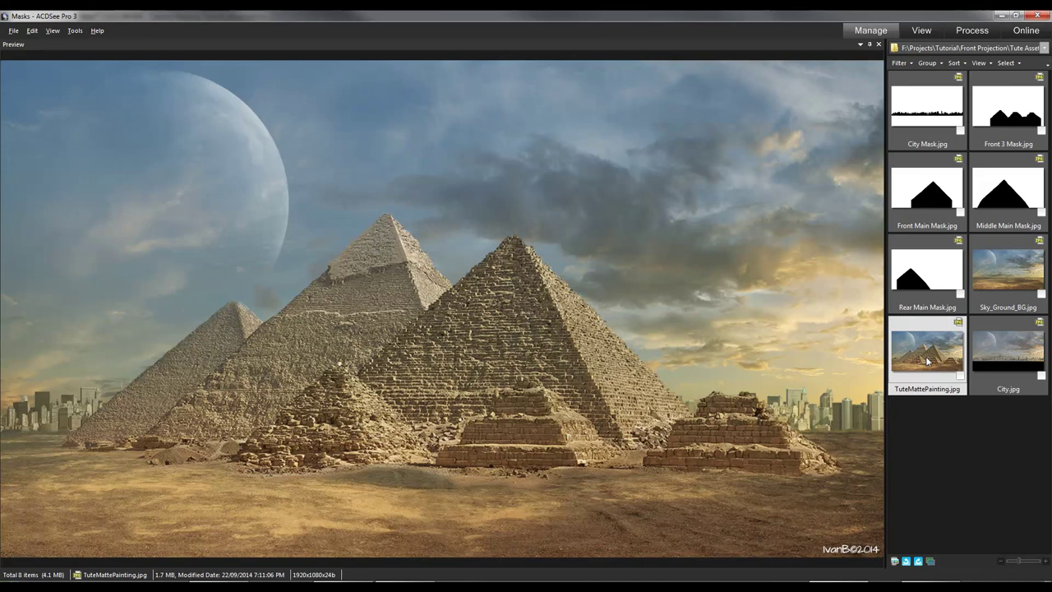
pyautogui.click(987, 353)
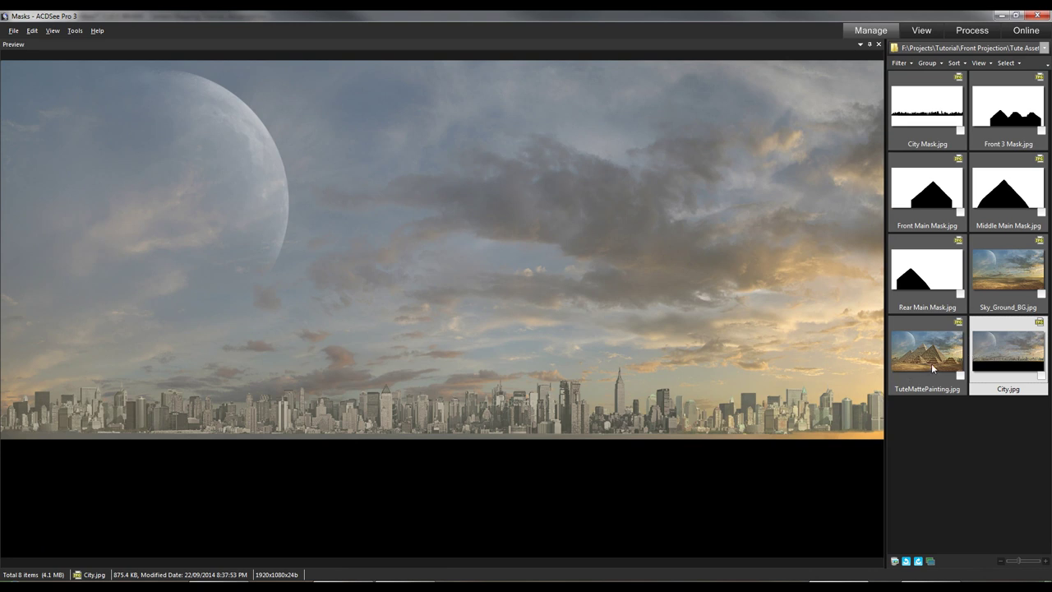
# Step: Preview the rear, front and middle main pyramid masks, Front 3 Mask.jpg and City Mask.jpg, ending on TuteMattePainting.jpg
pyautogui.click(927, 275)
pyautogui.click(919, 196)
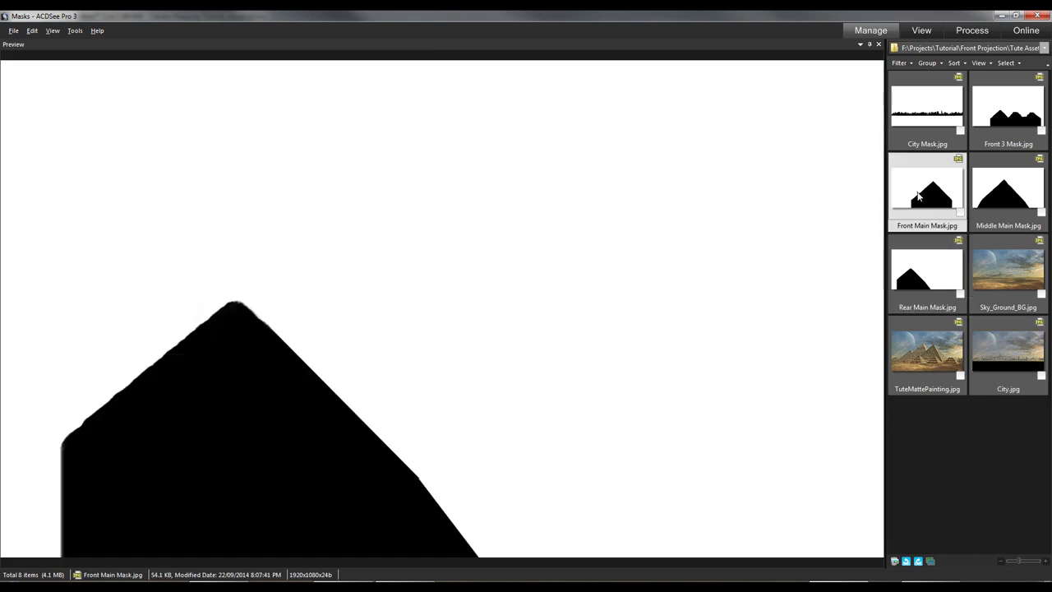
pyautogui.click(994, 195)
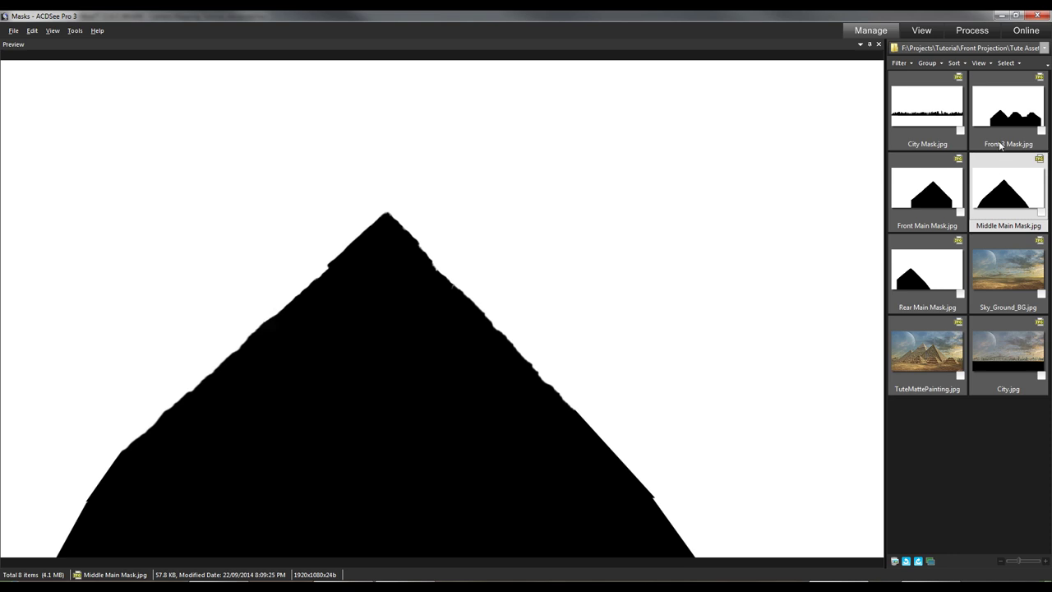
pyautogui.click(939, 183)
pyautogui.click(1016, 120)
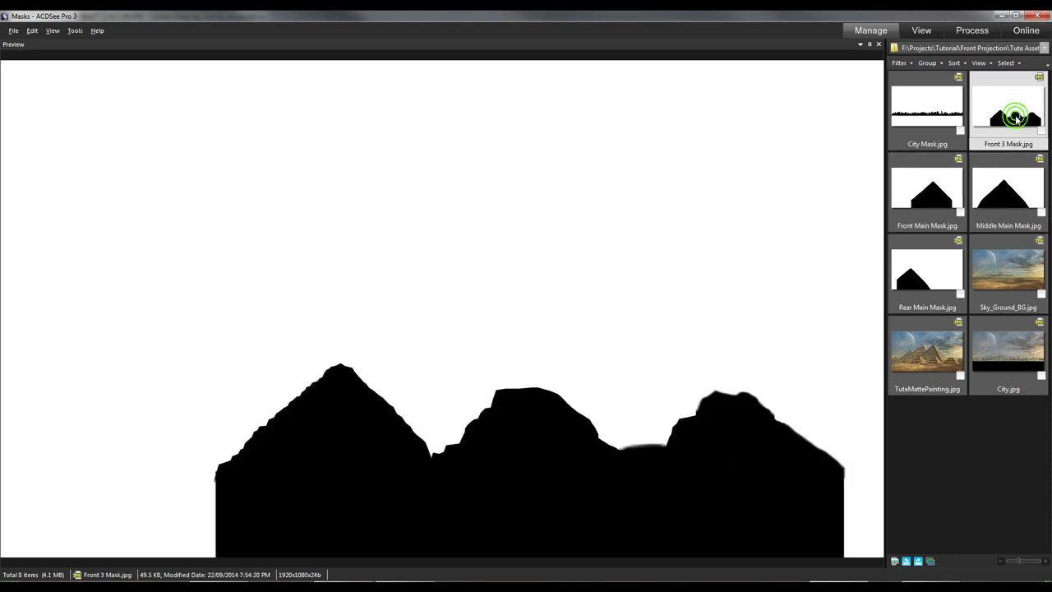
pyautogui.click(940, 112)
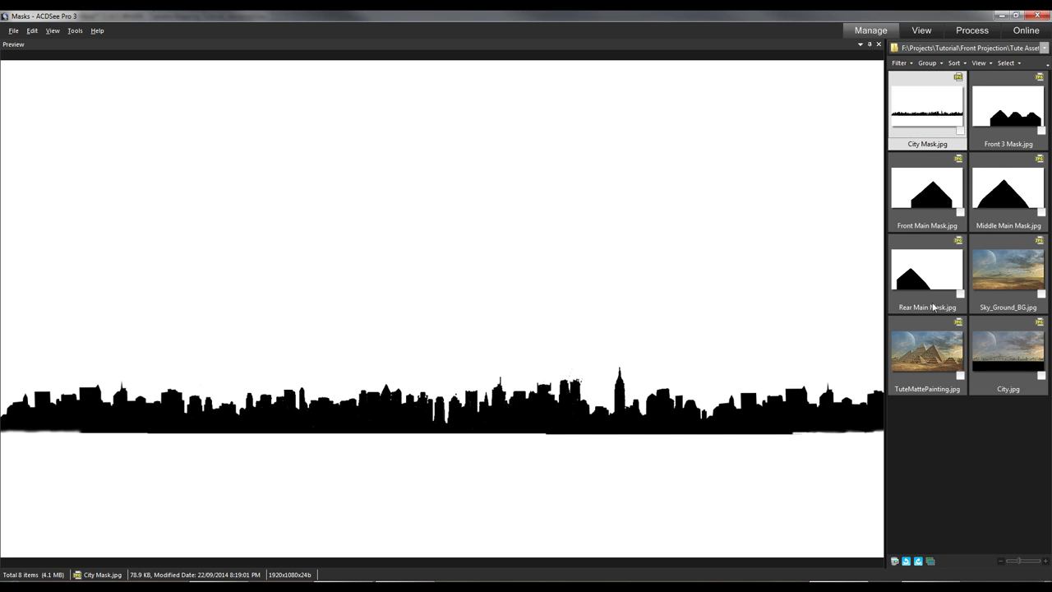
pyautogui.click(932, 332)
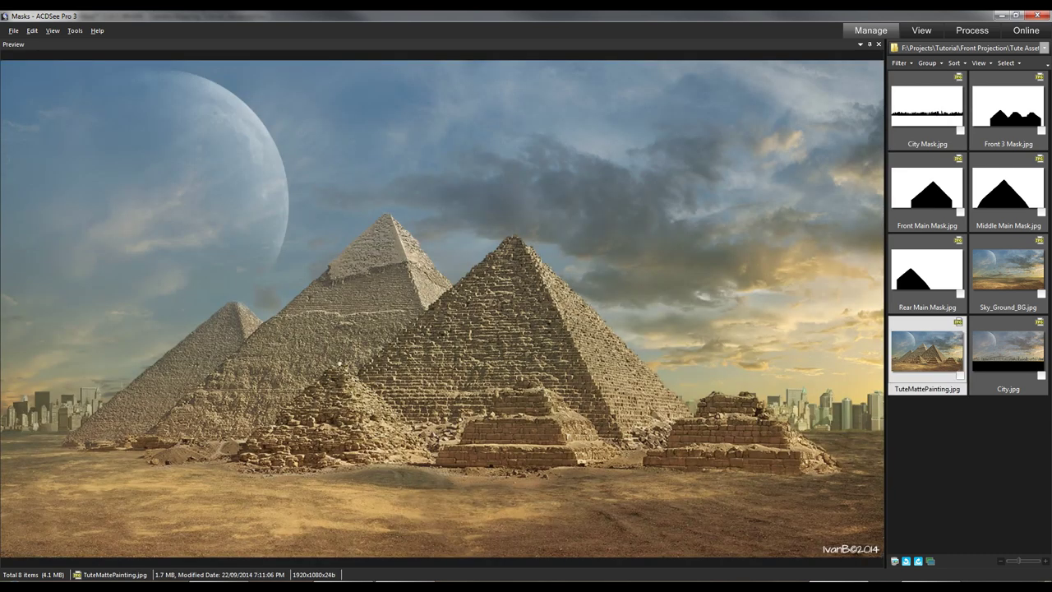
# Step: Switch to the Camera Mapping Tutorial_Advanced scene in LightWave Layout, select the Render Camera and examine the camera view
pyautogui.hotkey('alt', 'Tab')
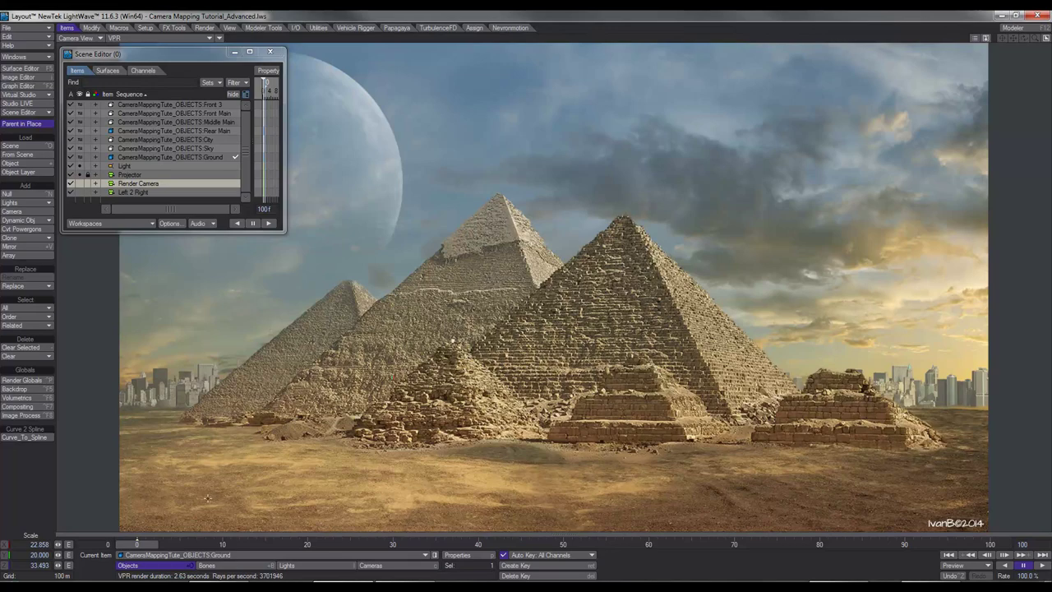
pyautogui.click(371, 565)
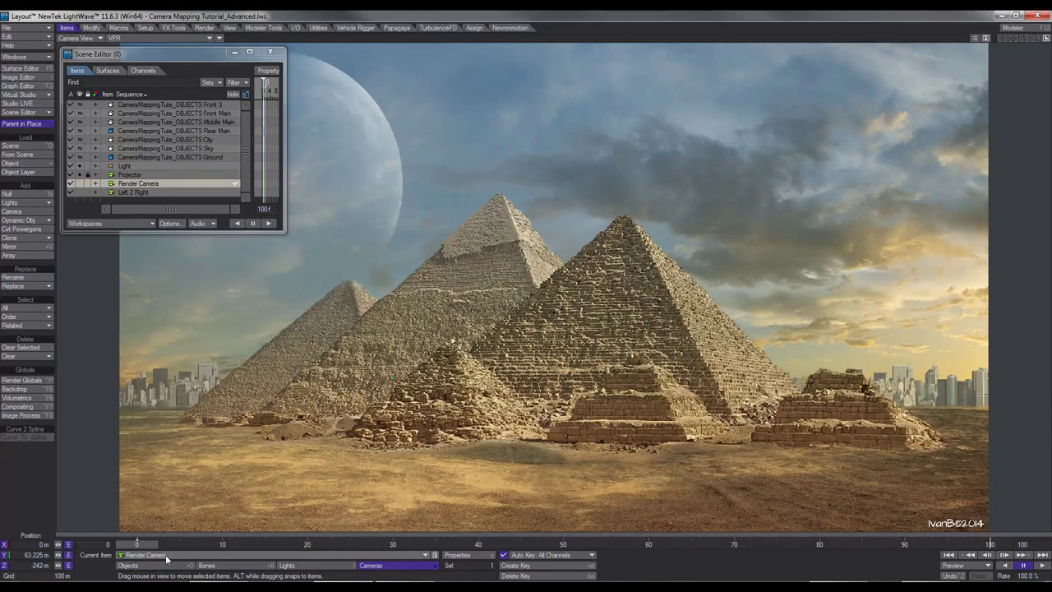
pyautogui.moveTo(137, 544)
pyautogui.mouseDown()
pyautogui.moveTo(990, 544)
pyautogui.moveTo(137, 545)
pyautogui.mouseUp()
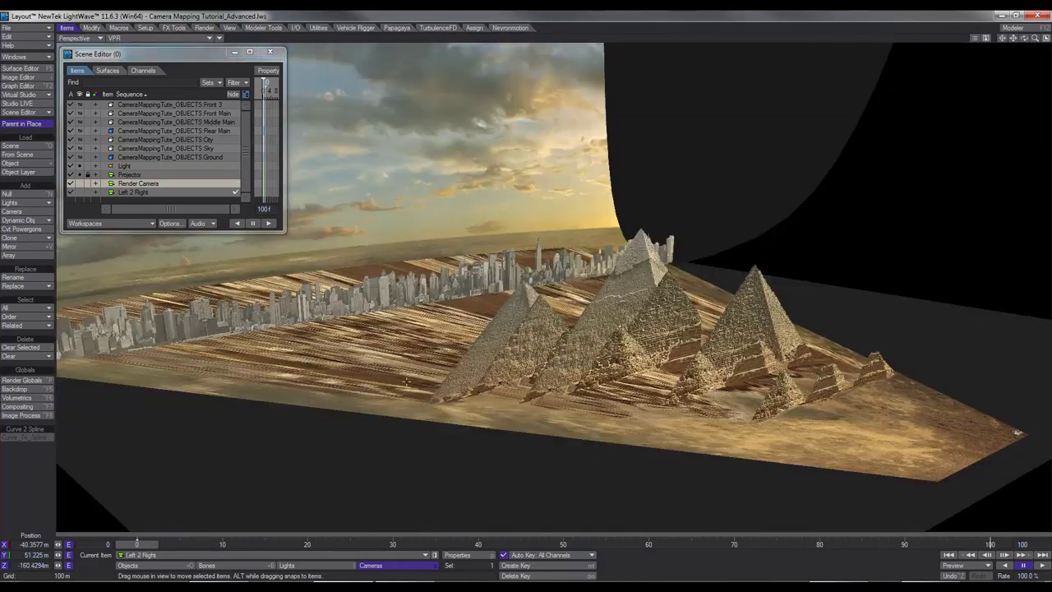
# Step: Examine how the pyramid, city, sky and ground geometry is layered in front of the projection camera
pyautogui.scroll(-3, 493, 386)
pyautogui.press('Home')
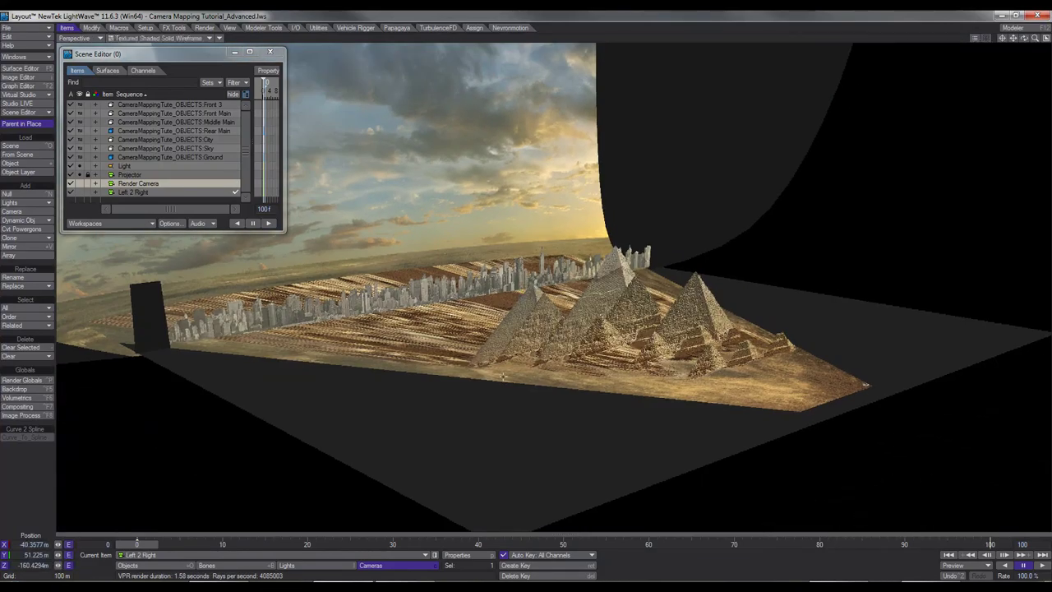
pyautogui.keyDown('alt'); pyautogui.moveTo(512, 385); pyautogui.dragTo(593, 339); pyautogui.keyUp('alt')
pyautogui.scroll(2, 638, 330)
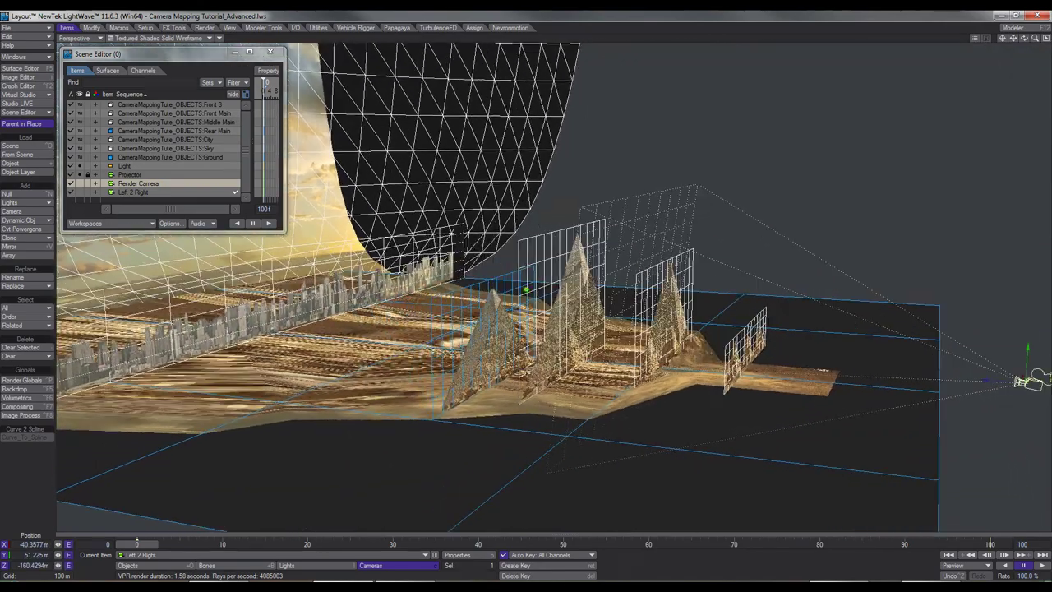
pyautogui.click(238, 567)
pyautogui.keyDown('alt'); pyautogui.moveTo(439, 439); pyautogui.dragTo(523, 438); pyautogui.keyUp('alt')
pyautogui.keyDown('alt'); pyautogui.moveTo(519, 301); pyautogui.dragTo(526, 289); pyautogui.keyUp('alt')
pyautogui.scroll(2, 526, 289)
pyautogui.scroll(-4, 526, 288)
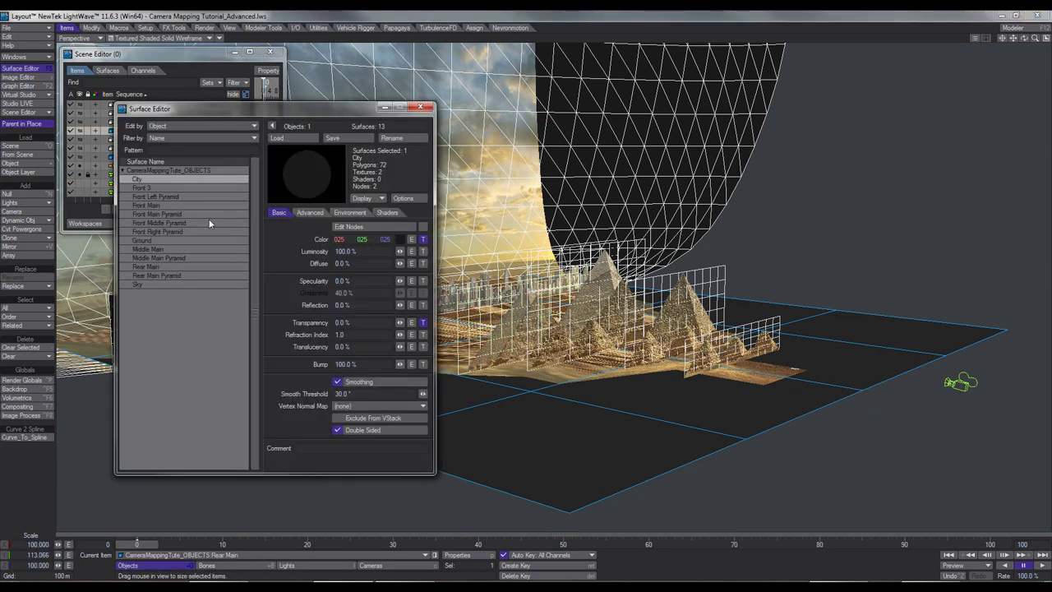
# Step: Enable Fixed Projection in the Front Middle Pyramid surface's color texture and open its transparency texture
pyautogui.click(164, 222)
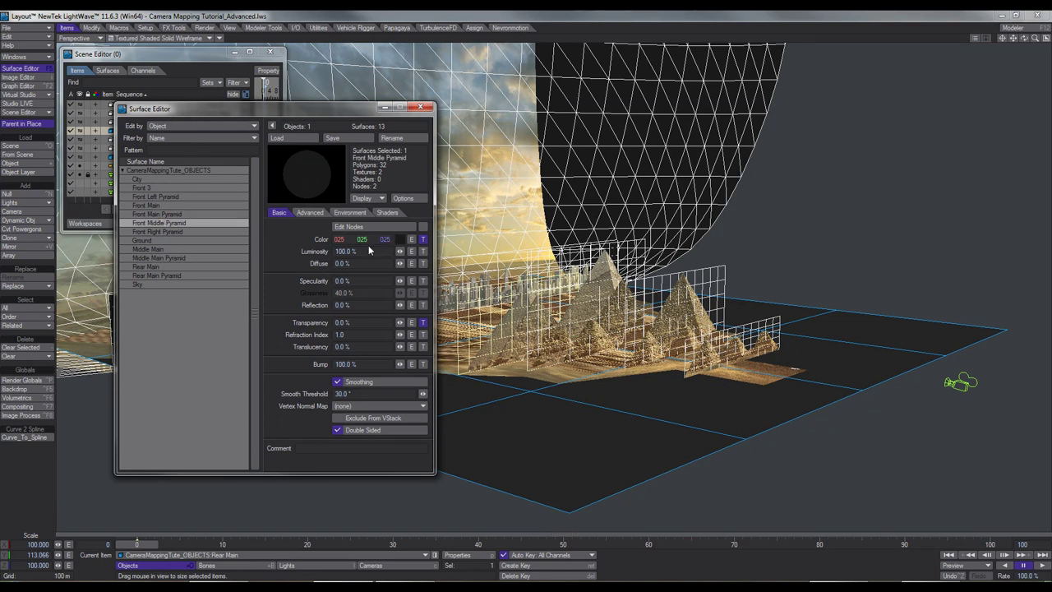
pyautogui.click(422, 239)
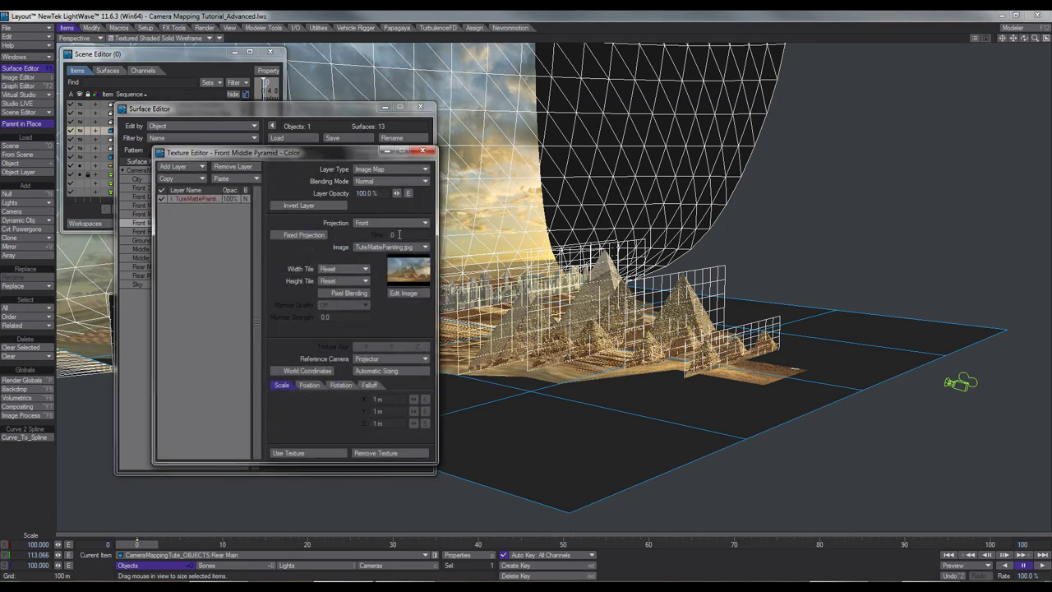
pyautogui.click(299, 236)
pyautogui.click(326, 451)
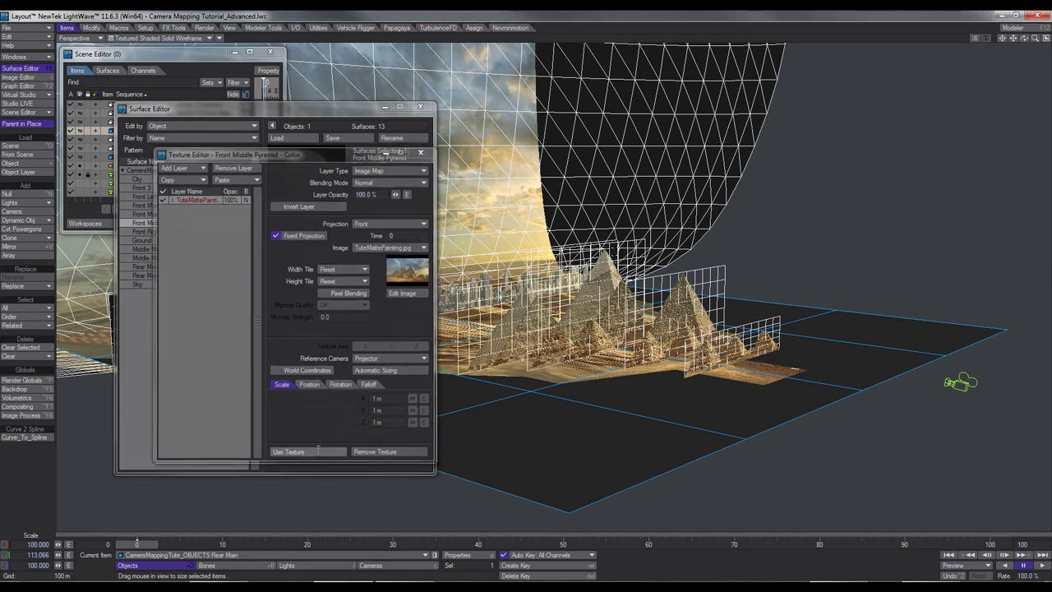
pyautogui.click(422, 323)
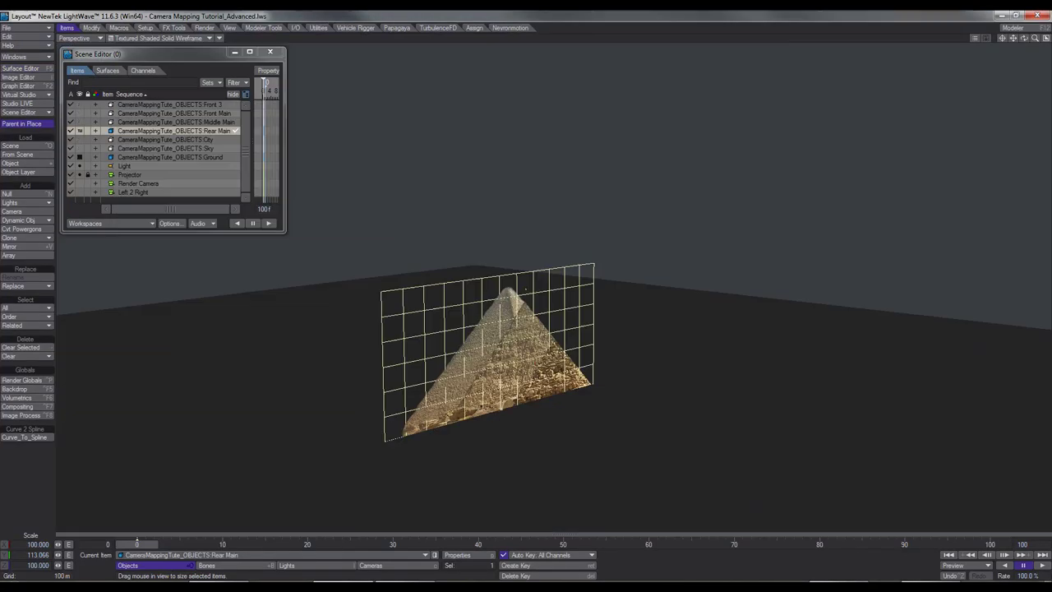
# Step: At frame 1, move the Rear Main pyramid plane to about X -554.96 m, Z 1.82 km to test its fixed projection
pyautogui.moveTo(526, 290)
pyautogui.keyDown('alt'); pyautogui.mouseDown()
pyautogui.moveTo(548, 282)
pyautogui.moveTo(516, 288)
pyautogui.mouseUp(); pyautogui.keyUp('alt')
pyautogui.scroll(-5, 438, 396)
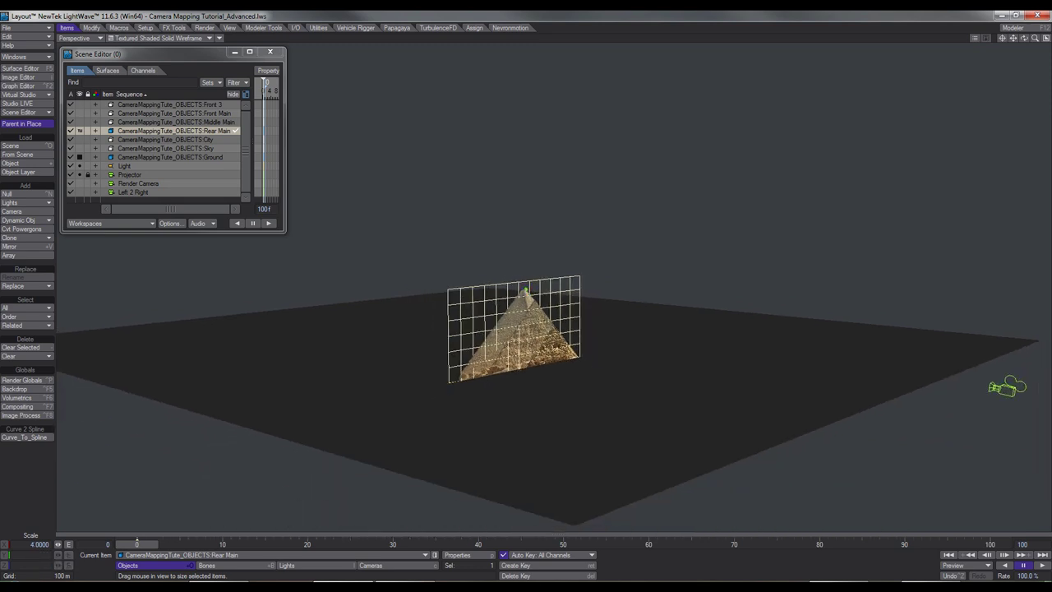
pyautogui.scroll(2, 438, 396)
pyautogui.keyDown('alt'); pyautogui.moveTo(438, 396); pyautogui.dragTo(476, 399); pyautogui.keyUp('alt')
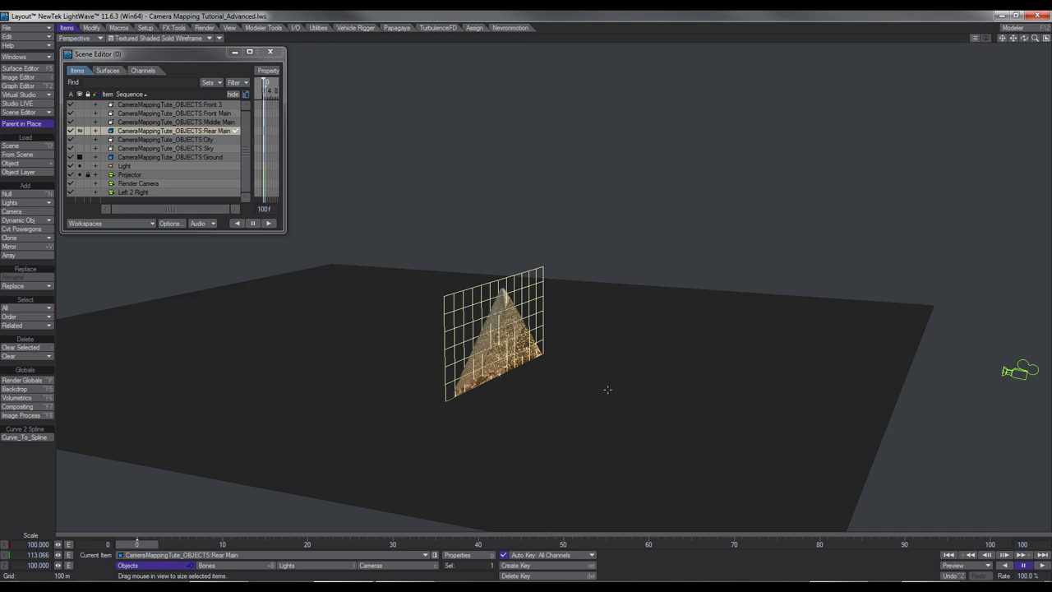
pyautogui.press('t')
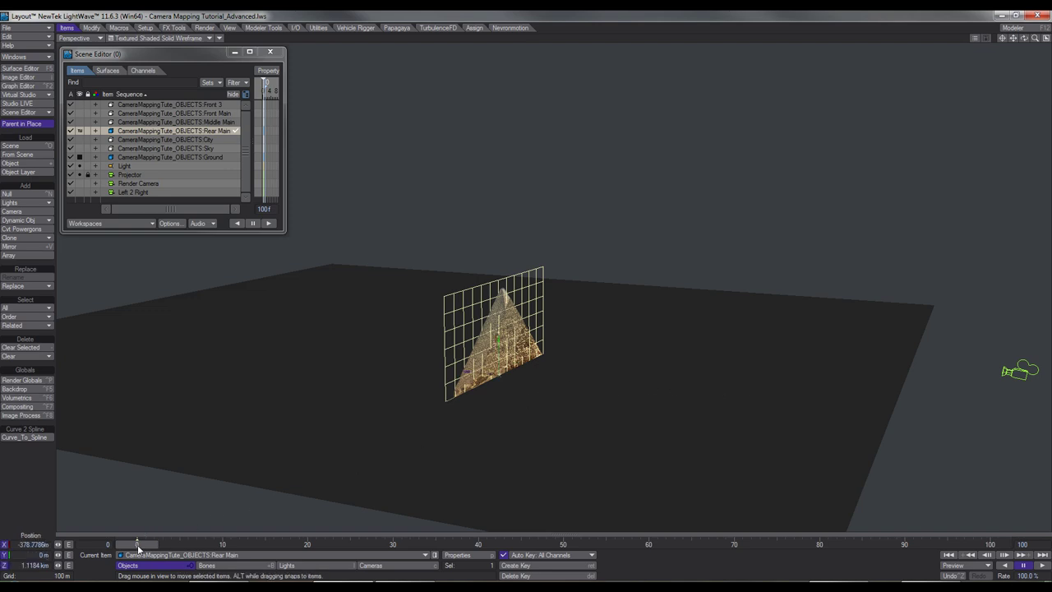
pyautogui.moveTo(137, 544); pyautogui.dragTo(146, 544)
pyautogui.moveTo(461, 372); pyautogui.dragTo(438, 356)
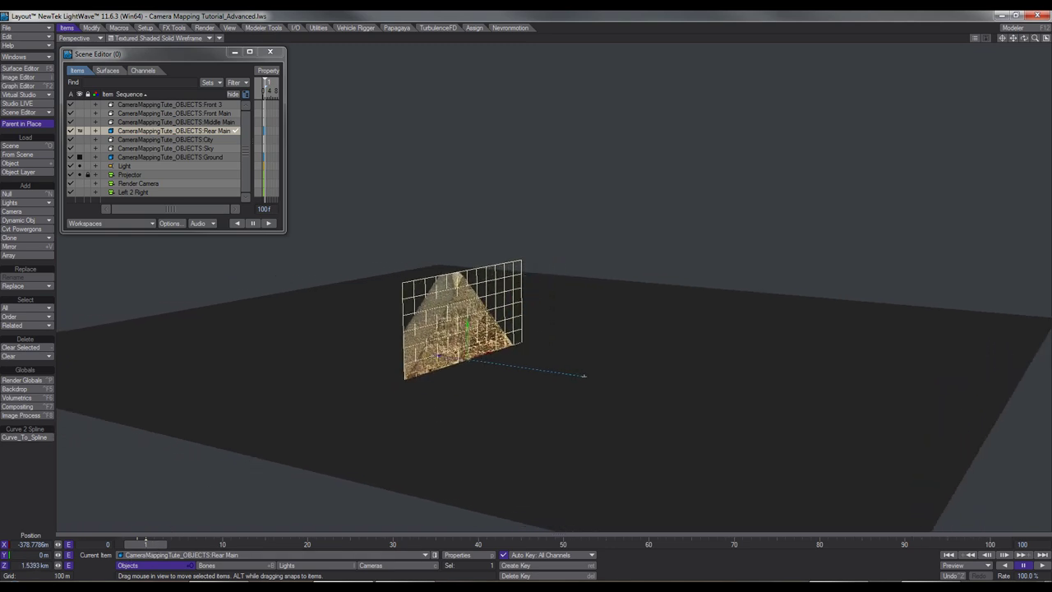
pyautogui.moveTo(461, 320); pyautogui.dragTo(429, 346)
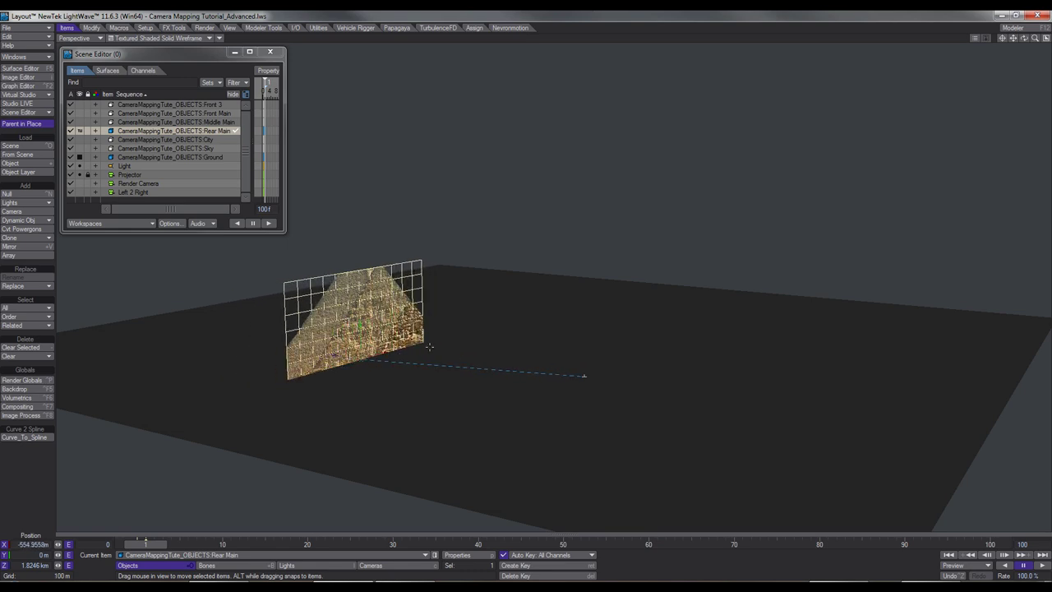
# Step: Try rotating and stretching the Rear Main pyramid plane against its fixed projection
pyautogui.press('y')
pyautogui.hotkey('shift', 'h')
pyautogui.moveTo(526, 289); pyautogui.dragTo(538, 289)
pyautogui.moveTo(58, 545)
pyautogui.mouseDown()
pyautogui.moveTo(90, 545)
pyautogui.moveTo(59, 556)
pyautogui.mouseUp()
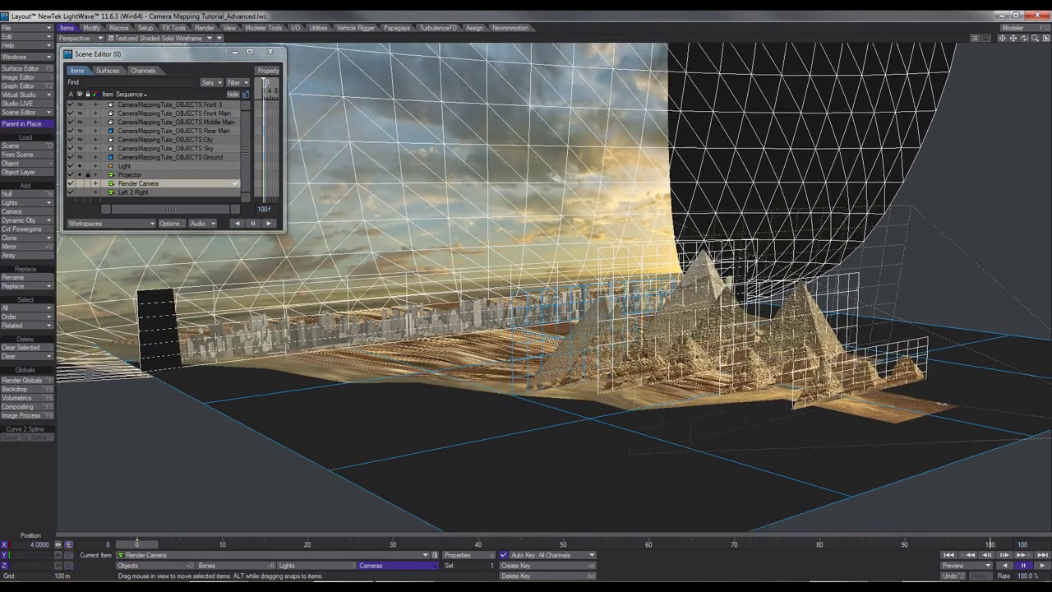
# Step: Switch to LightWave Modeler and look through the Front Main, Middle Main and Rear Main plane layers of CameraMappingTute_OBJECTS
pyautogui.keyDown('alt'); pyautogui.moveTo(1044, 436); pyautogui.dragTo(608, 458); pyautogui.keyUp('alt')
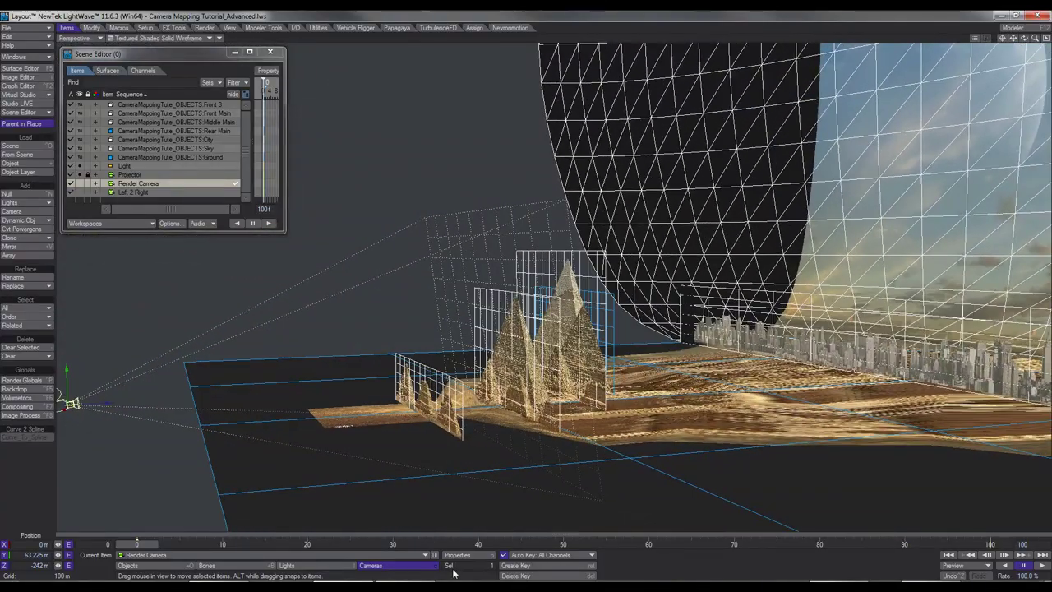
pyautogui.click(419, 585)
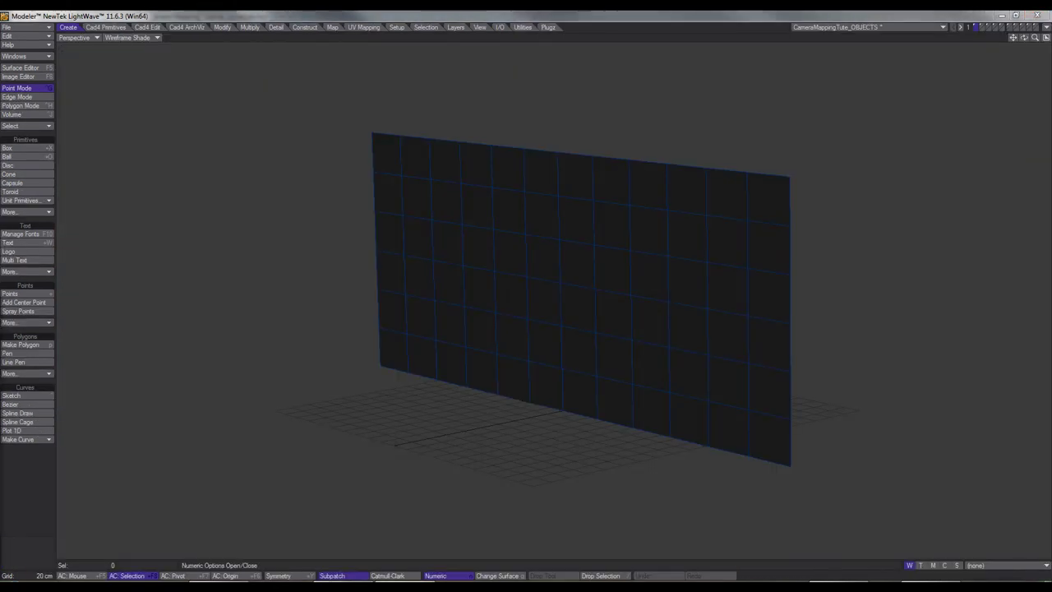
pyautogui.moveTo(0, 288); pyautogui.dragTo(179, 222)
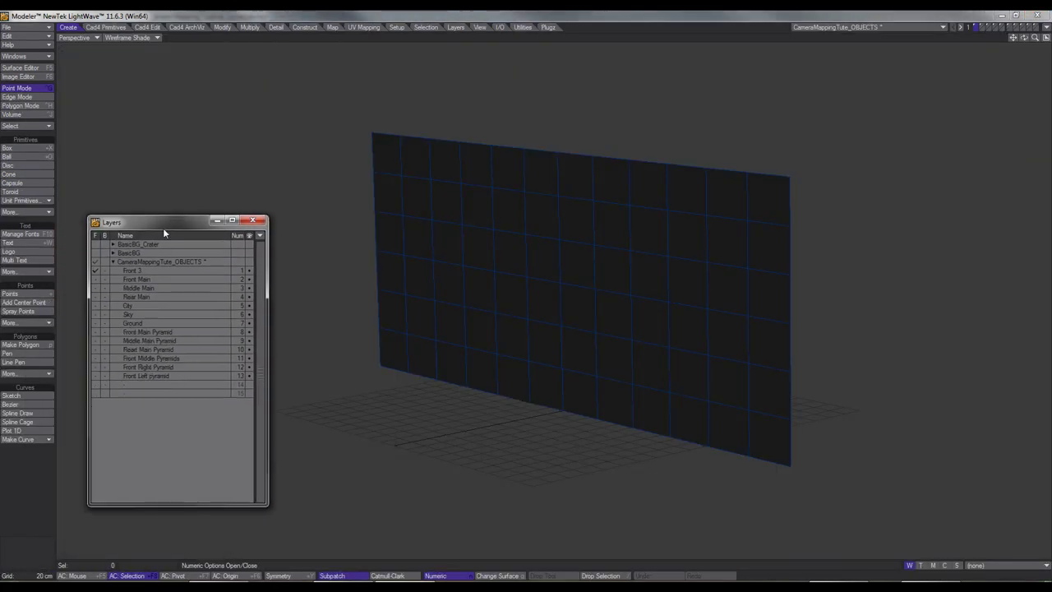
pyautogui.click(141, 278)
pyautogui.click(135, 287)
pyautogui.click(137, 298)
pyautogui.keyDown('alt'); pyautogui.moveTo(593, 309); pyautogui.dragTo(576, 298); pyautogui.keyUp('alt')
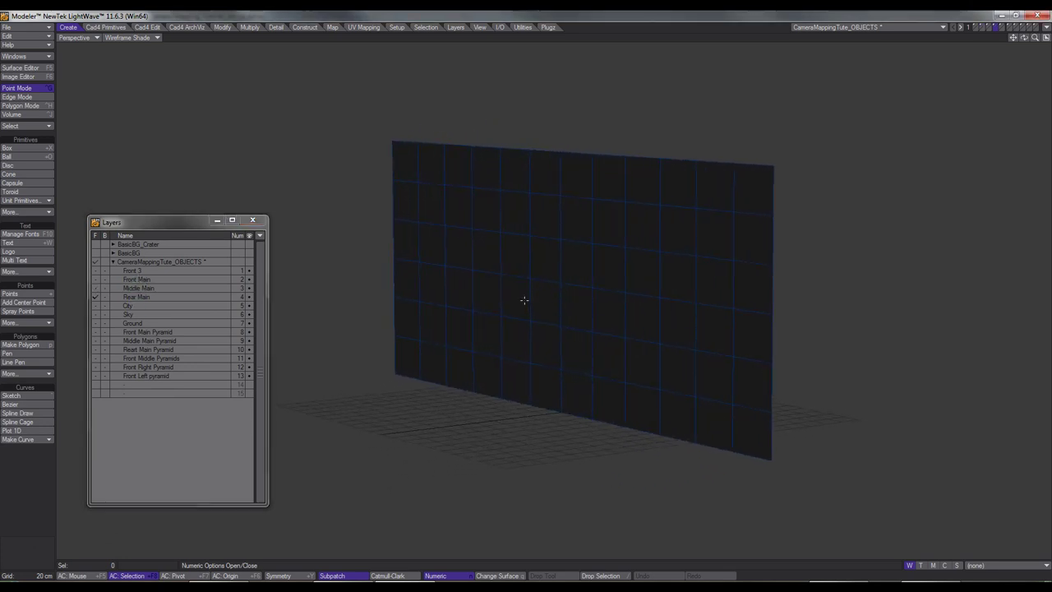
# Step: Review the main pyramid planes again, followed by the City and Sky layers, fitting the sky dome to the view
pyautogui.click(138, 279)
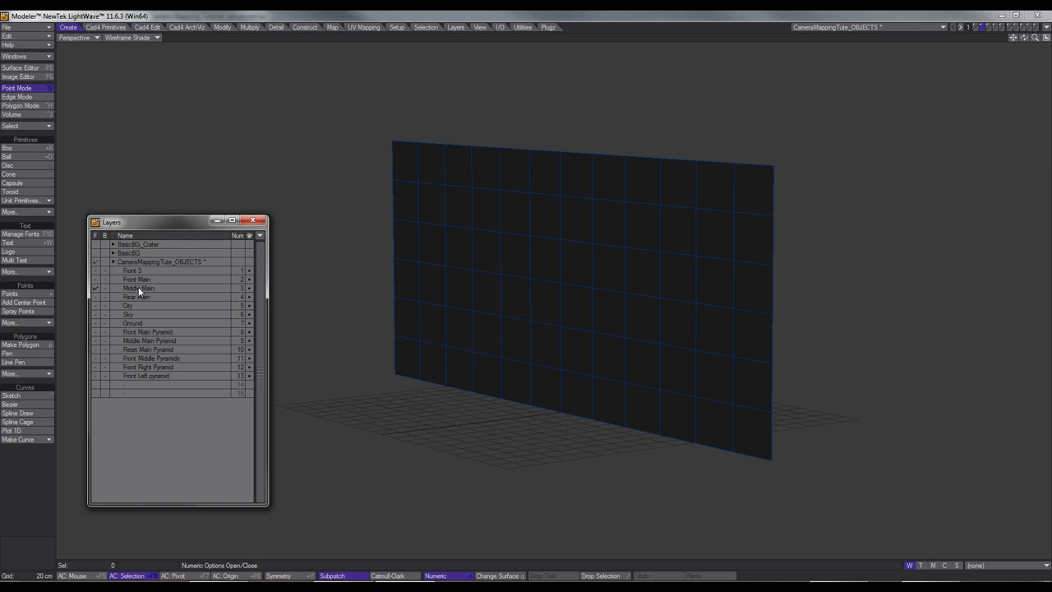
pyautogui.click(138, 287)
pyautogui.click(138, 296)
pyautogui.click(132, 305)
pyautogui.click(133, 314)
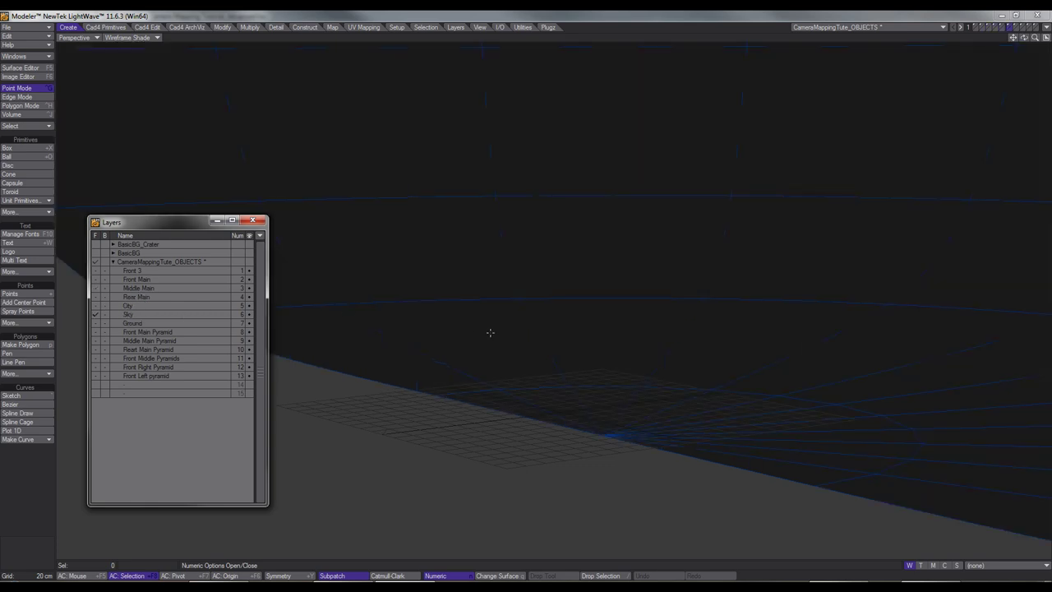
pyautogui.press('a')
pyautogui.moveTo(554, 334)
pyautogui.keyDown('alt'); pyautogui.mouseDown()
pyautogui.moveTo(584, 344)
pyautogui.moveTo(574, 333)
pyautogui.mouseUp(); pyautogui.keyUp('alt')
# Step: Switch back to LightWave Layout and examine how the sky dome, city, pyramid and ground pieces sit in front of the camera
pyautogui.click(357, 582)
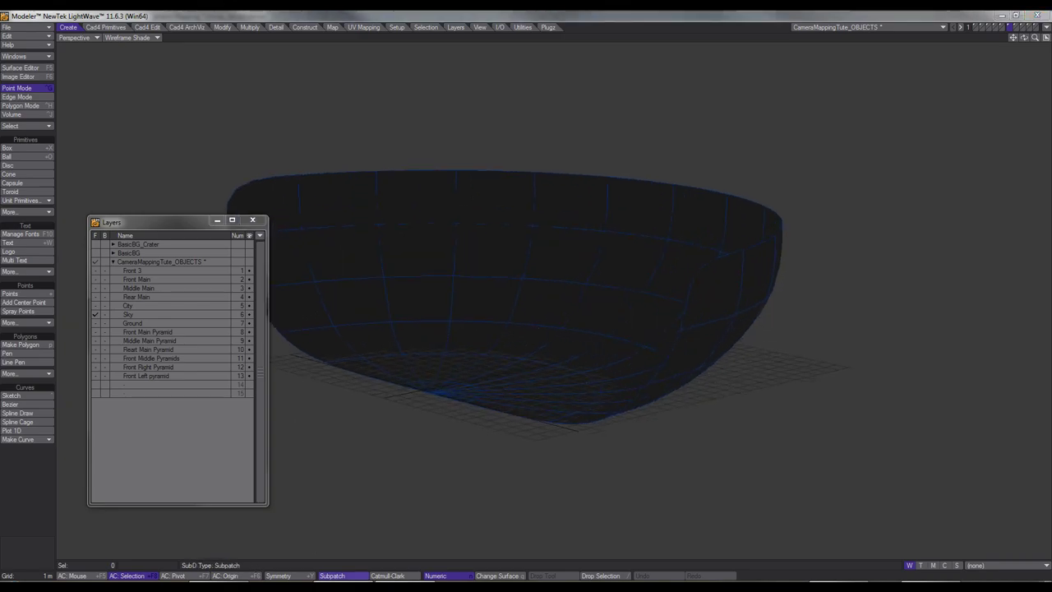
pyautogui.keyDown('alt'); pyautogui.moveTo(427, 313); pyautogui.dragTo(612, 303); pyautogui.keyUp('alt')
pyautogui.keyDown('alt'); pyautogui.moveTo(526, 329); pyautogui.dragTo(607, 333); pyautogui.keyUp('alt')
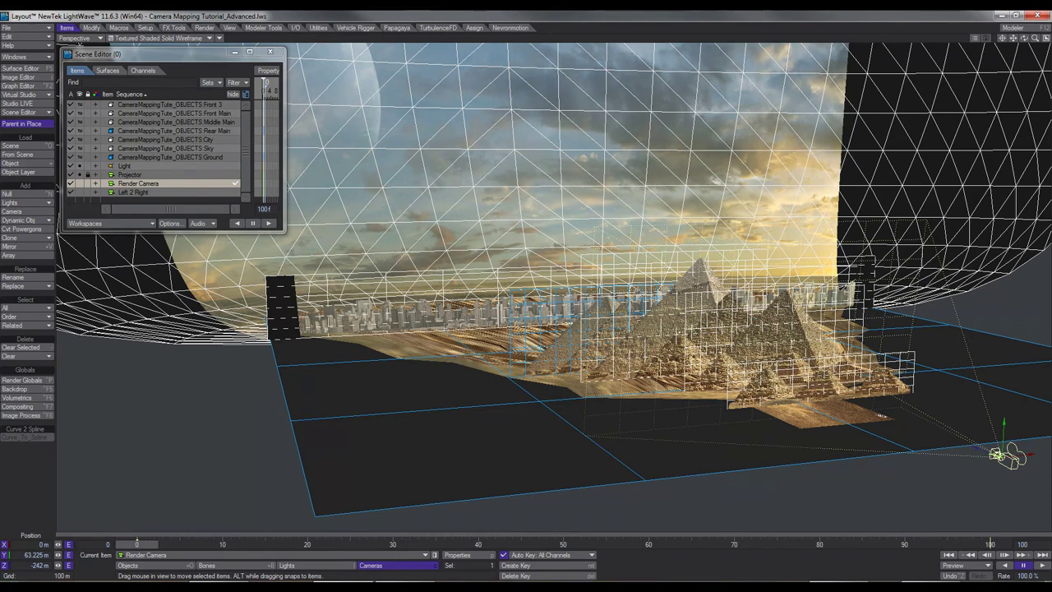
pyautogui.keyDown('alt'); pyautogui.moveTo(481, 293); pyautogui.dragTo(564, 290); pyautogui.keyUp('alt')
pyautogui.scroll(-4, 529, 291)
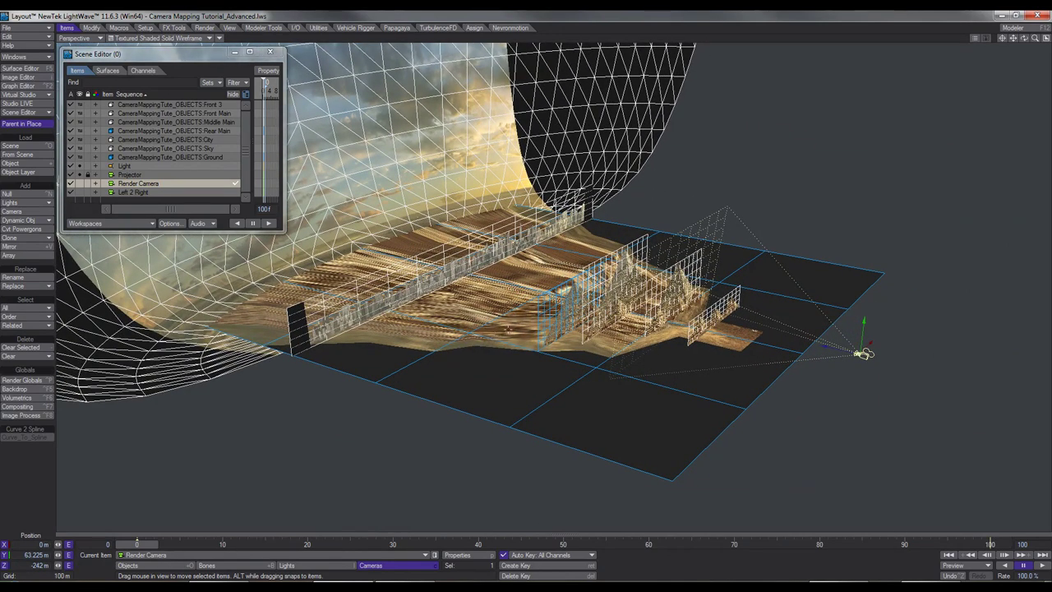
# Step: Preview the Render Camera's view in VPR while scrubbing the camera move to frame 29
pyautogui.press('6')
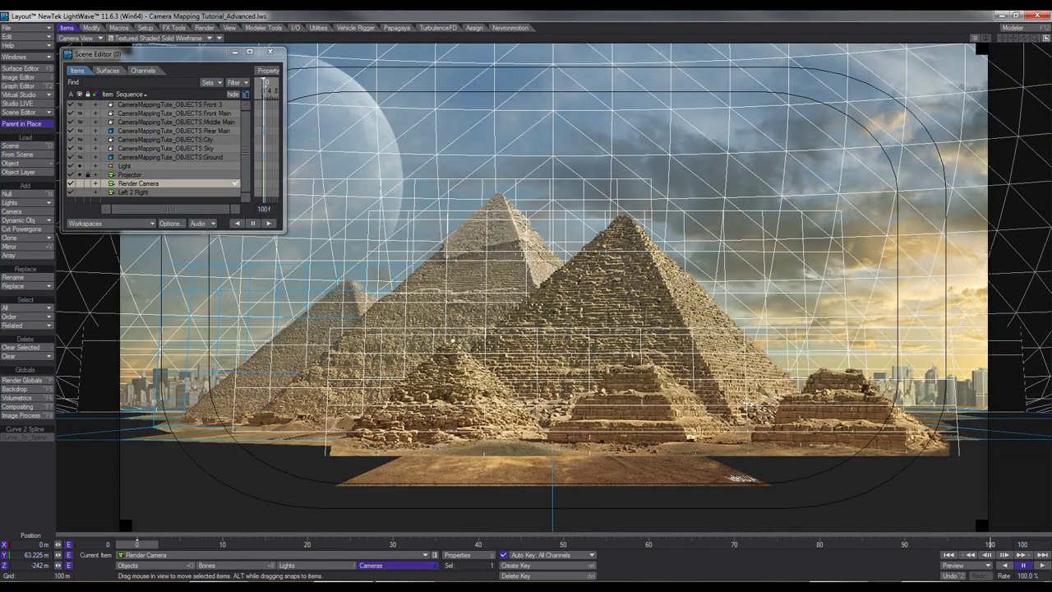
pyautogui.hotkey('ctrl', 'F9')
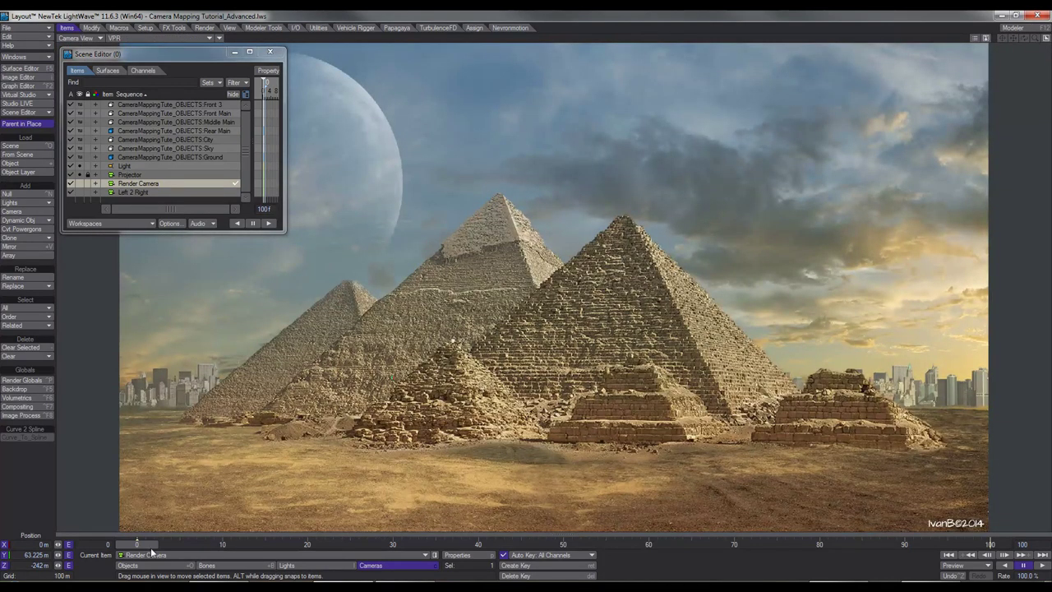
pyautogui.moveTo(150, 545); pyautogui.dragTo(711, 545)
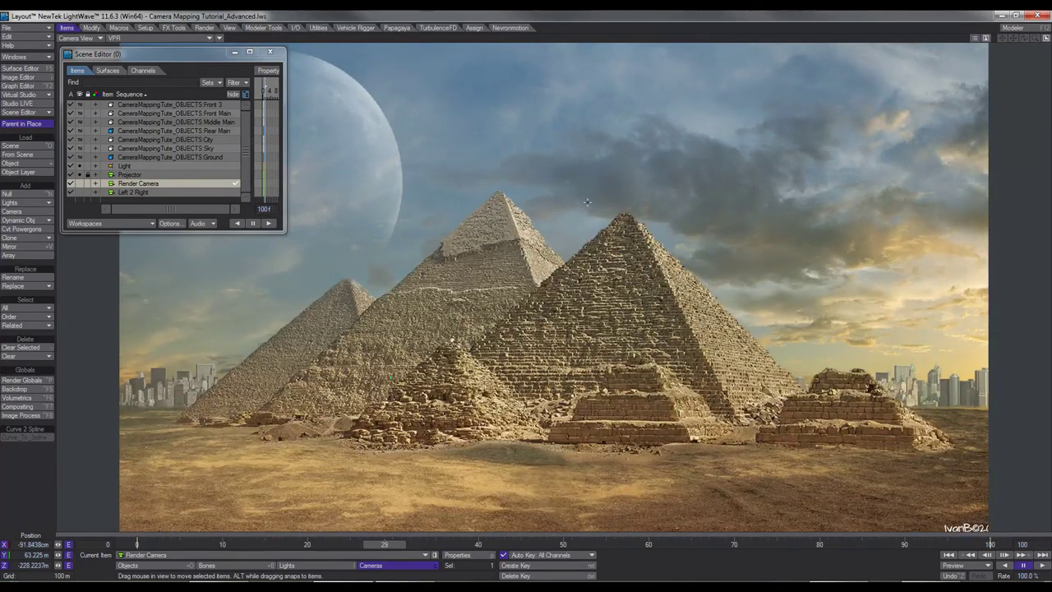
pyautogui.hotkey('ctrl', 'F9')
# Step: Compare the perspective and camera views, scrubbing the Render Camera's move to frame 50 and back to frame 1
pyautogui.press('4')
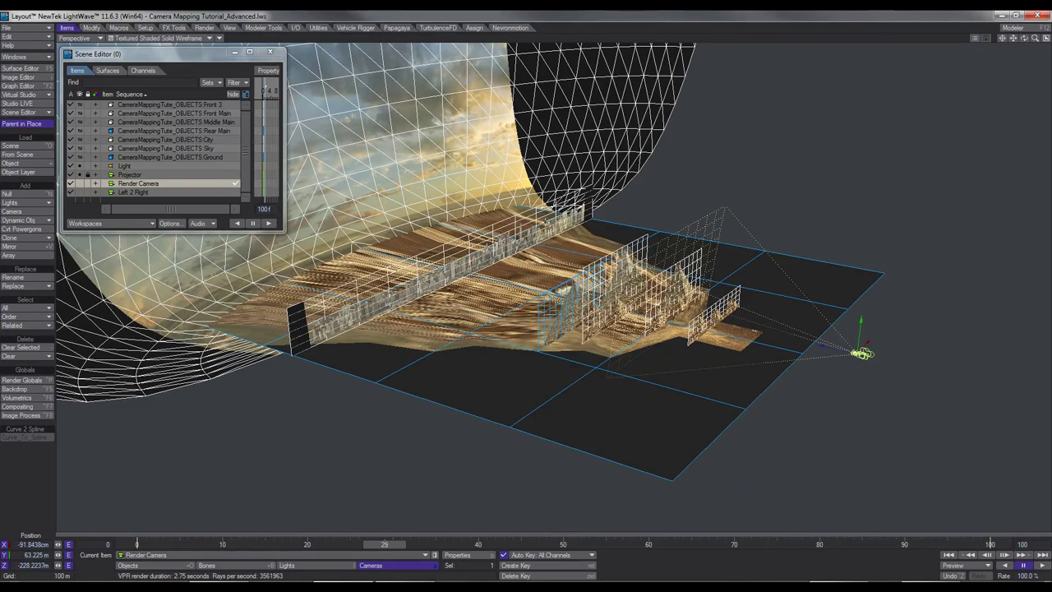
pyautogui.scroll(-3, 545, 220)
pyautogui.keyDown('alt'); pyautogui.moveTo(546, 220); pyautogui.dragTo(502, 215); pyautogui.keyUp('alt')
pyautogui.keyDown('alt'); pyautogui.moveTo(592, 224); pyautogui.dragTo(612, 225); pyautogui.keyUp('alt')
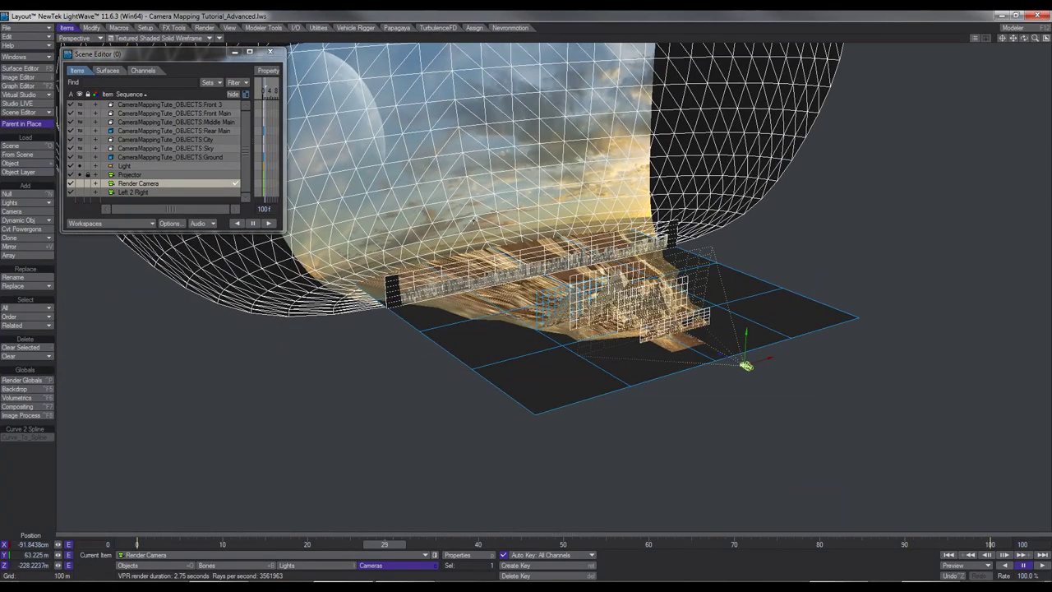
pyautogui.press('6')
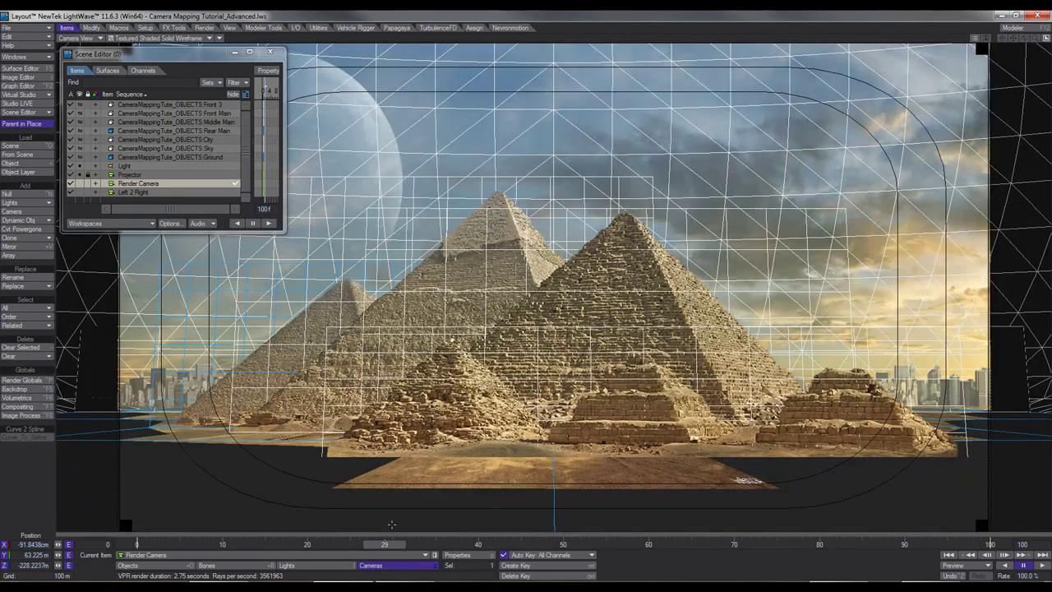
pyautogui.moveTo(384, 550)
pyautogui.mouseDown()
pyautogui.moveTo(855, 550)
pyautogui.moveTo(385, 549)
pyautogui.mouseUp()
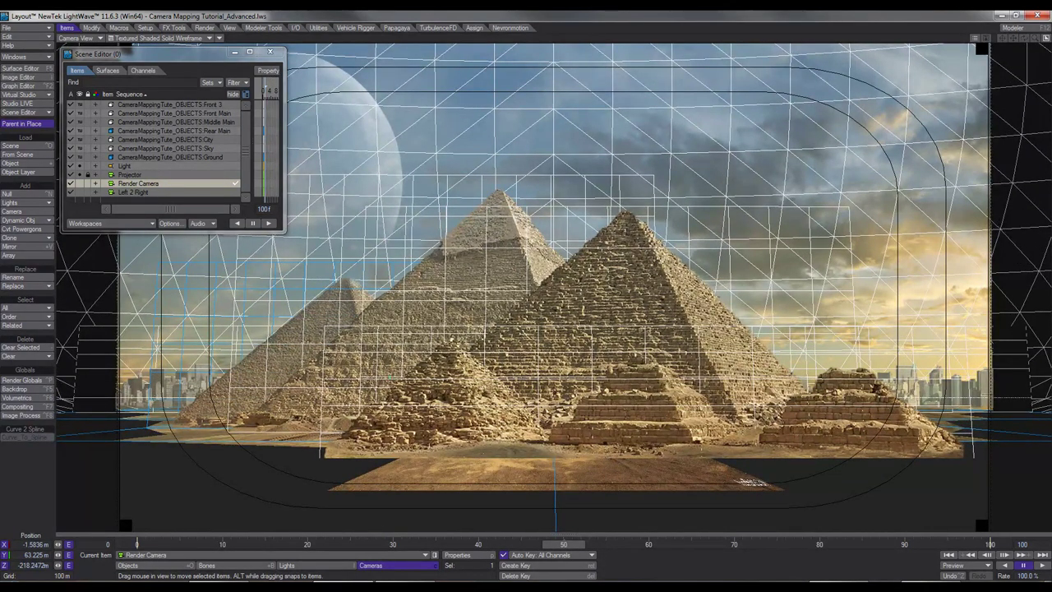
pyautogui.moveTo(574, 545); pyautogui.dragTo(155, 545)
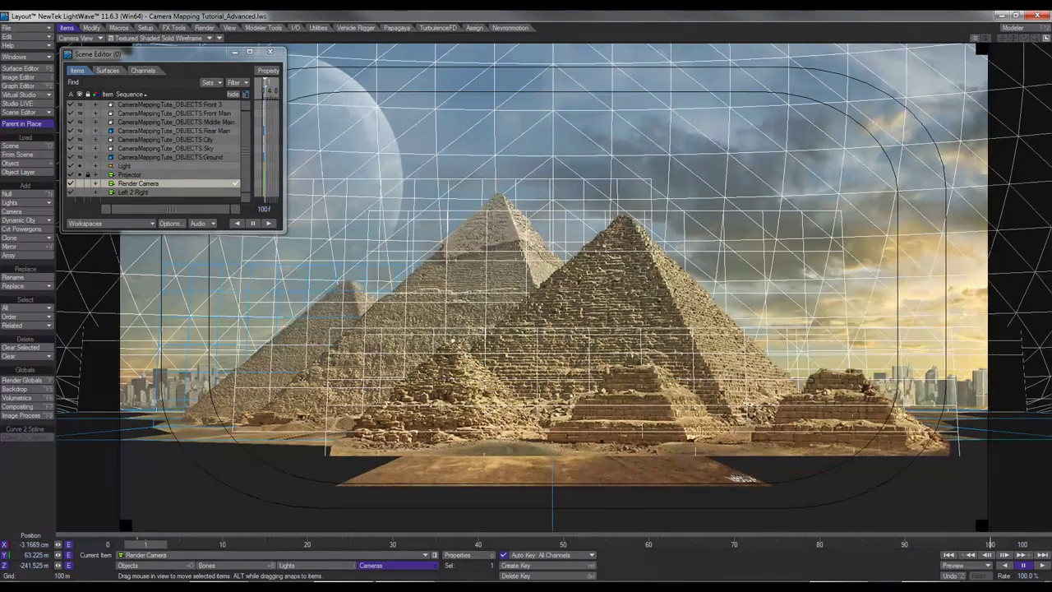
# Step: Examine the projection planes, sky dome and Render Camera from around the set in the perspective view
pyautogui.press('4')
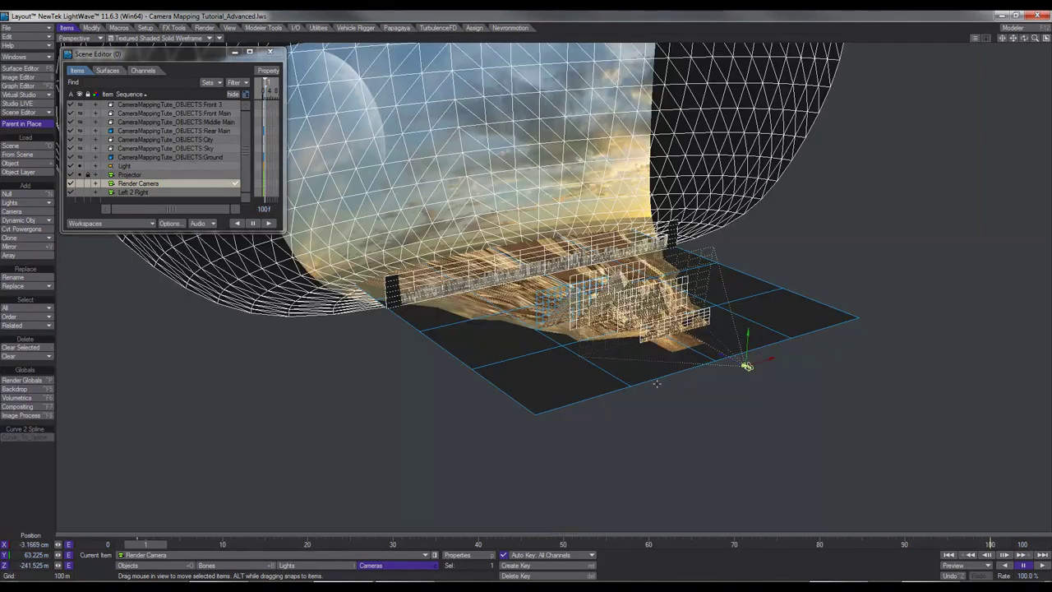
pyautogui.keyDown('alt'); pyautogui.moveTo(674, 352); pyautogui.dragTo(781, 353); pyautogui.keyUp('alt')
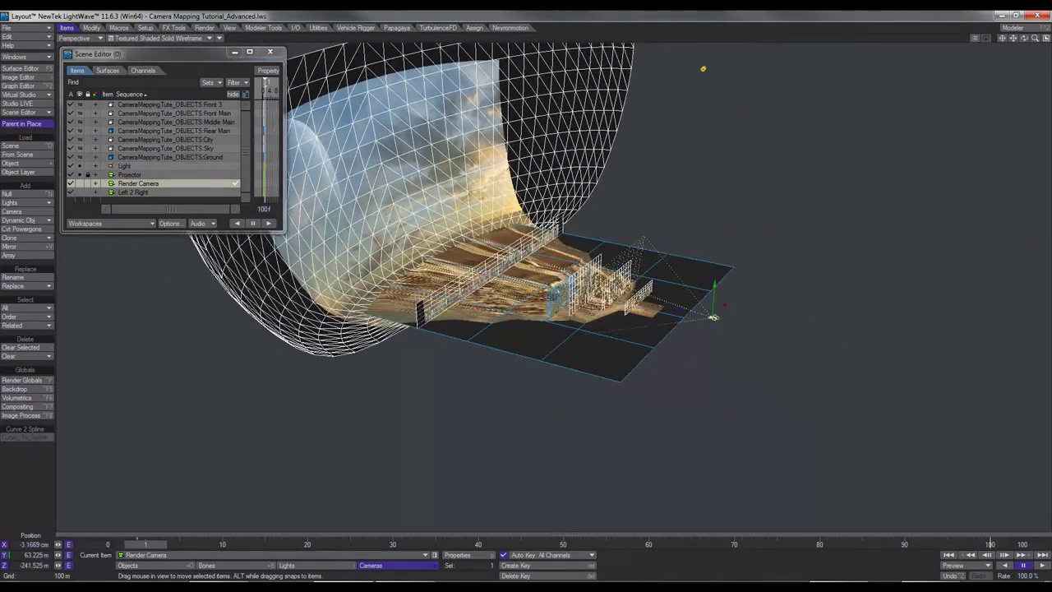
pyautogui.scroll(5, 650, 352)
pyautogui.keyDown('alt'); pyautogui.moveTo(649, 352); pyautogui.dragTo(611, 351); pyautogui.keyUp('alt')
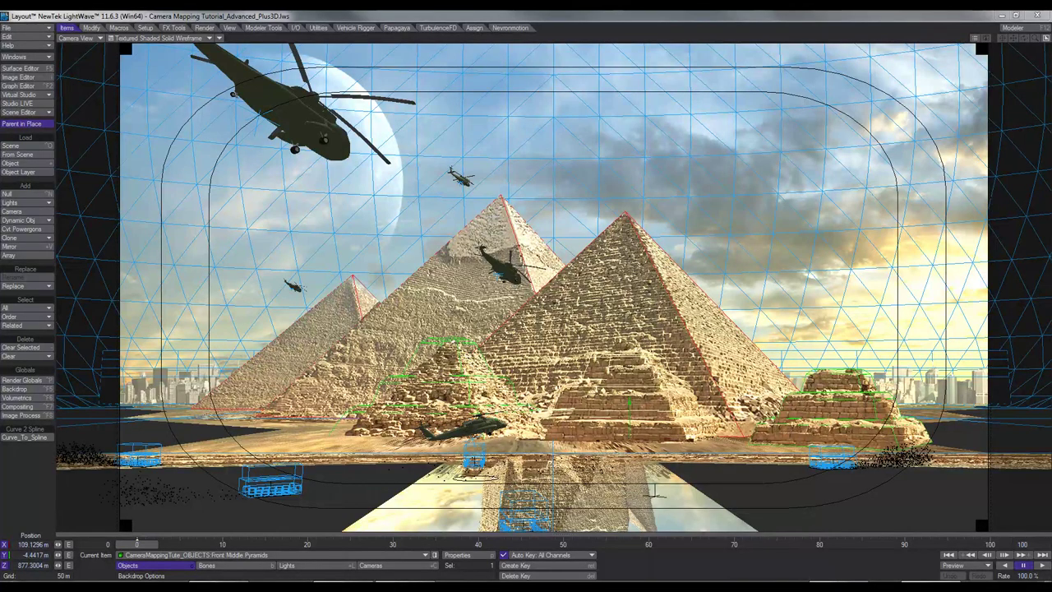
# Step: Examine the Camera Mapping Tutorial_Advanced_Plus3D scene's solid pyramids, vehicles and helicopters in perspective
pyautogui.press('4')
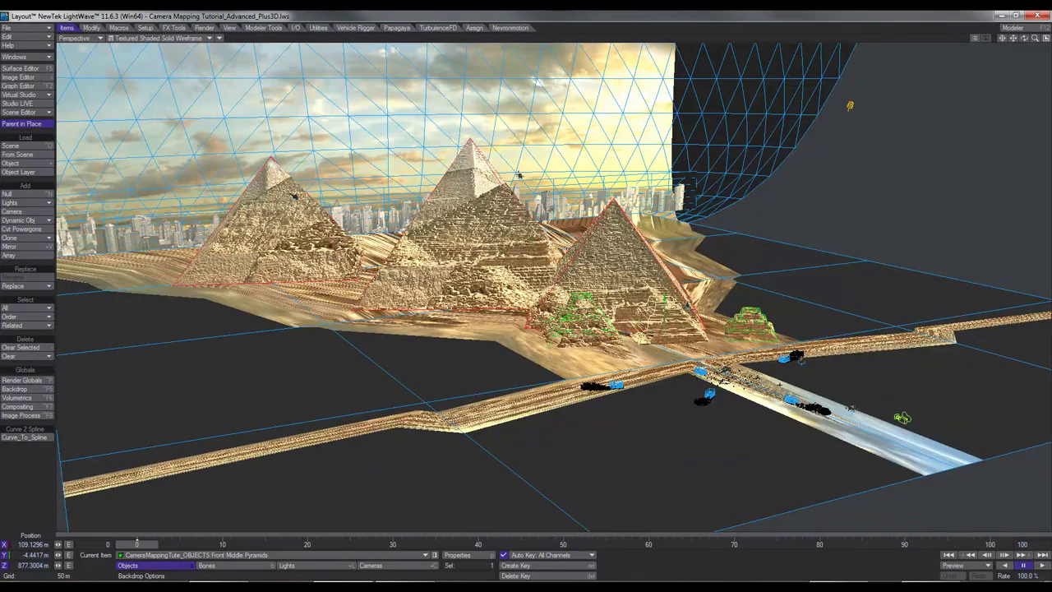
pyautogui.moveTo(1024, 38); pyautogui.dragTo(1050, 39)
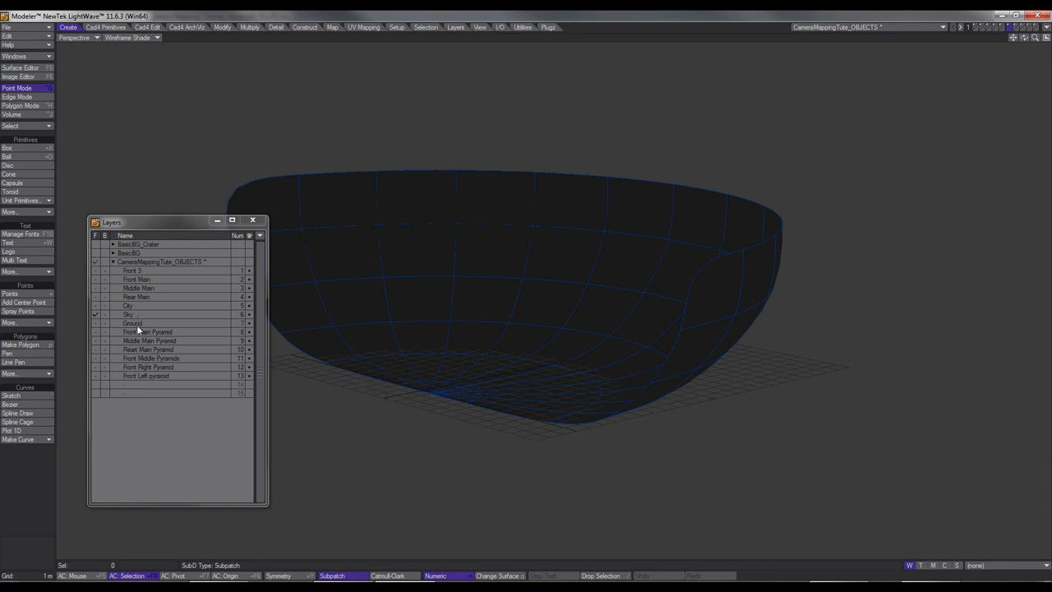
# Step: In LightWave Modeler, review the solid pyramid layers from Front Main Pyramid through Front Middle Pyramids to Front Left pyramid
pyautogui.click(135, 330)
pyautogui.press('a')
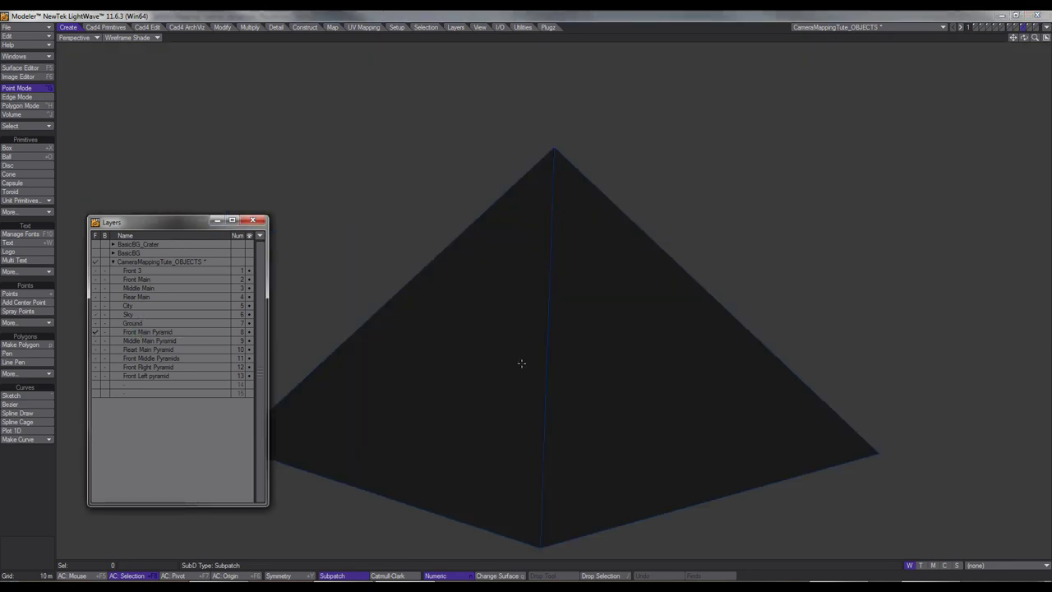
pyautogui.keyDown('alt'); pyautogui.keyDown('shift'); pyautogui.moveTo(519, 385); pyautogui.dragTo(530, 315); pyautogui.keyUp('shift'); pyautogui.keyUp('alt')
pyautogui.click(159, 341)
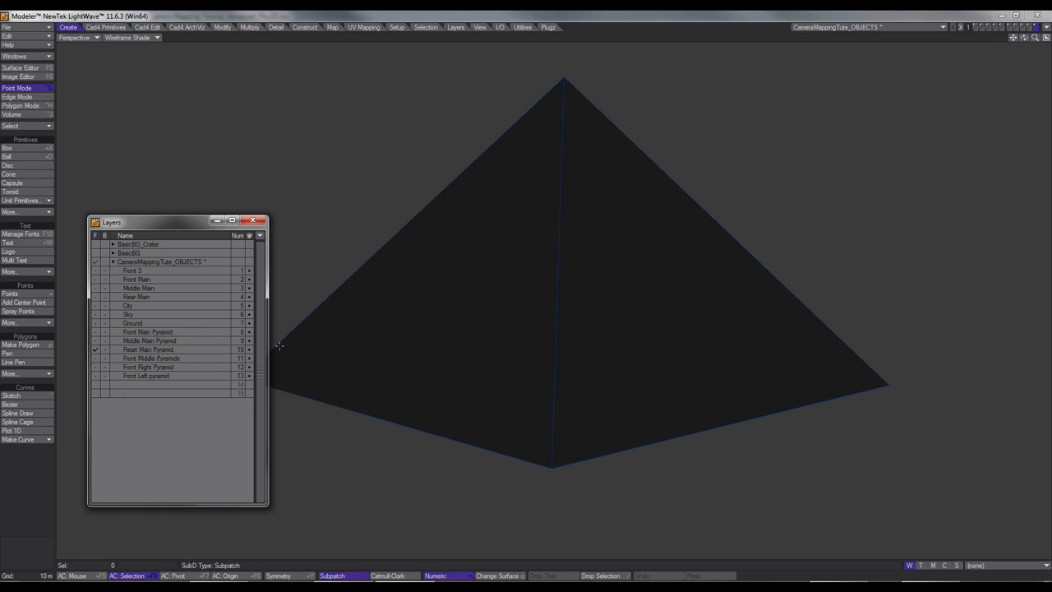
pyautogui.click(159, 359)
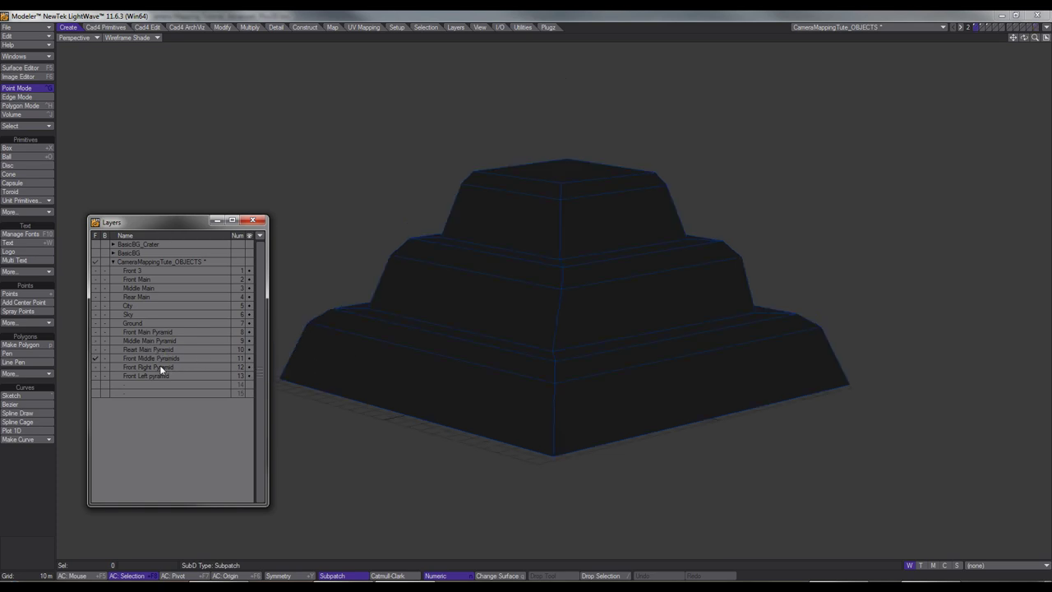
pyautogui.click(159, 374)
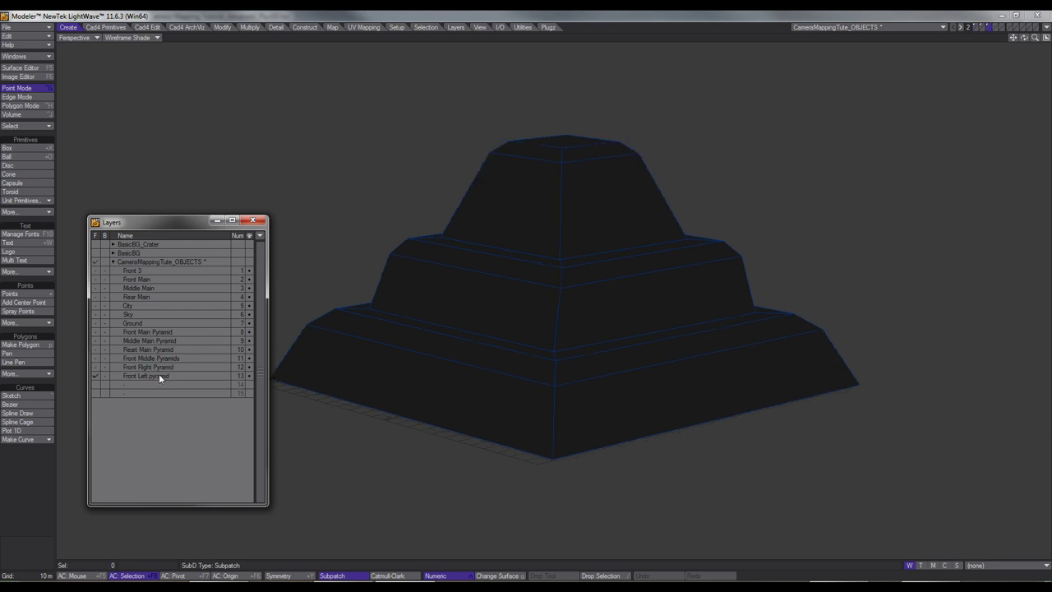
# Step: Return to LightWave Layout, select the Front Main Pyramid and examine the textures projected on the solid pyramids from several angles
pyautogui.click(295, 588)
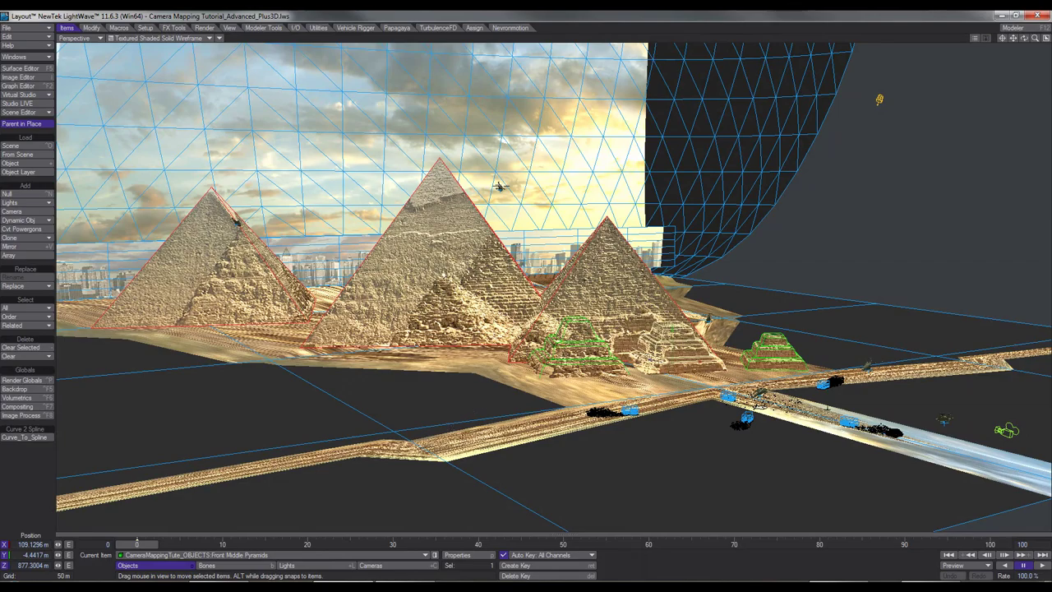
pyautogui.moveTo(1024, 38); pyautogui.dragTo(880, 70)
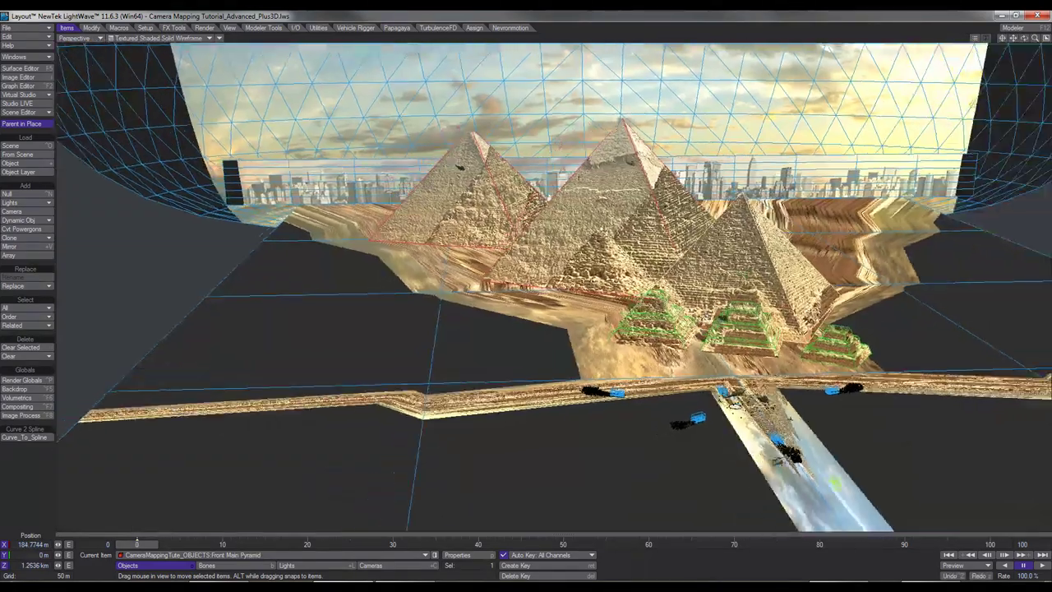
pyautogui.moveTo(929, 74); pyautogui.dragTo(871, 92)
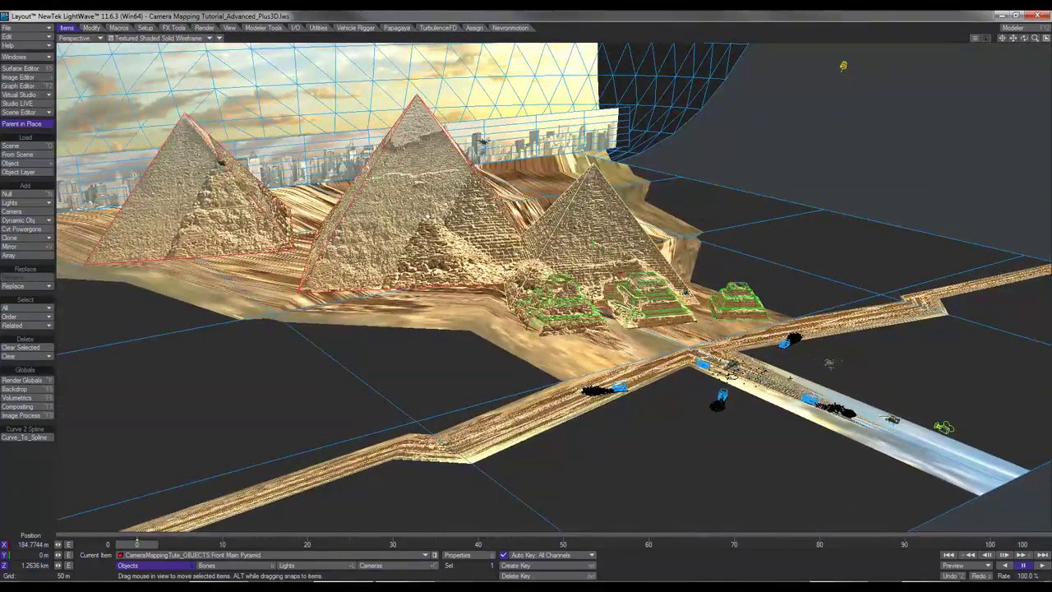
# Step: Examine the solid pyramid set from several perspective angles and compare it with the camera view at different frames
pyautogui.moveTo(1024, 38); pyautogui.dragTo(959, 25)
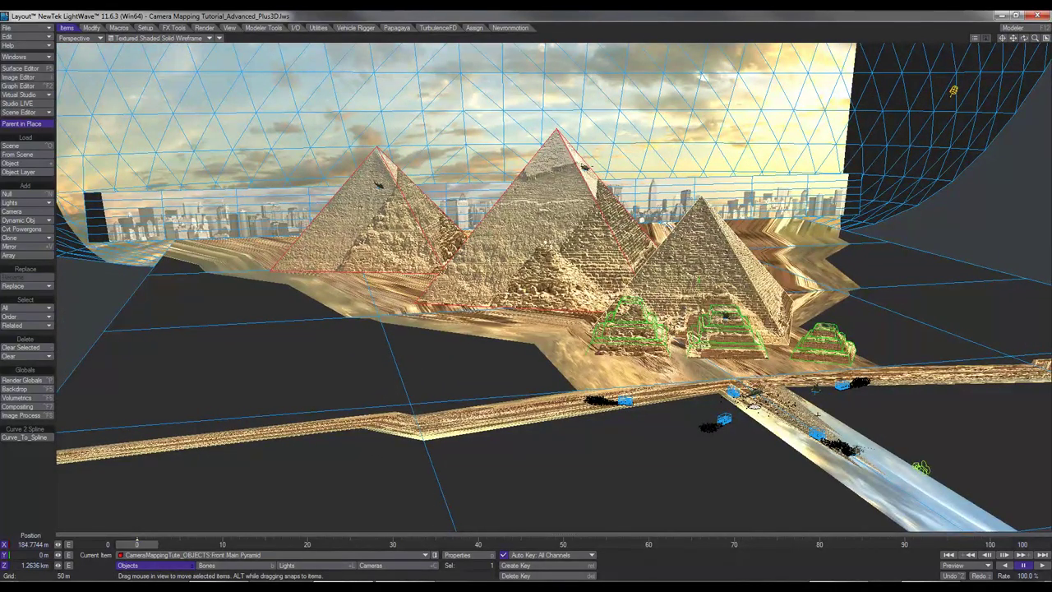
pyautogui.moveTo(1025, 37)
pyautogui.mouseDown()
pyautogui.moveTo(1018, 51)
pyautogui.moveTo(986, 51)
pyautogui.moveTo(1048, 38)
pyautogui.moveTo(1016, 35)
pyautogui.mouseUp()
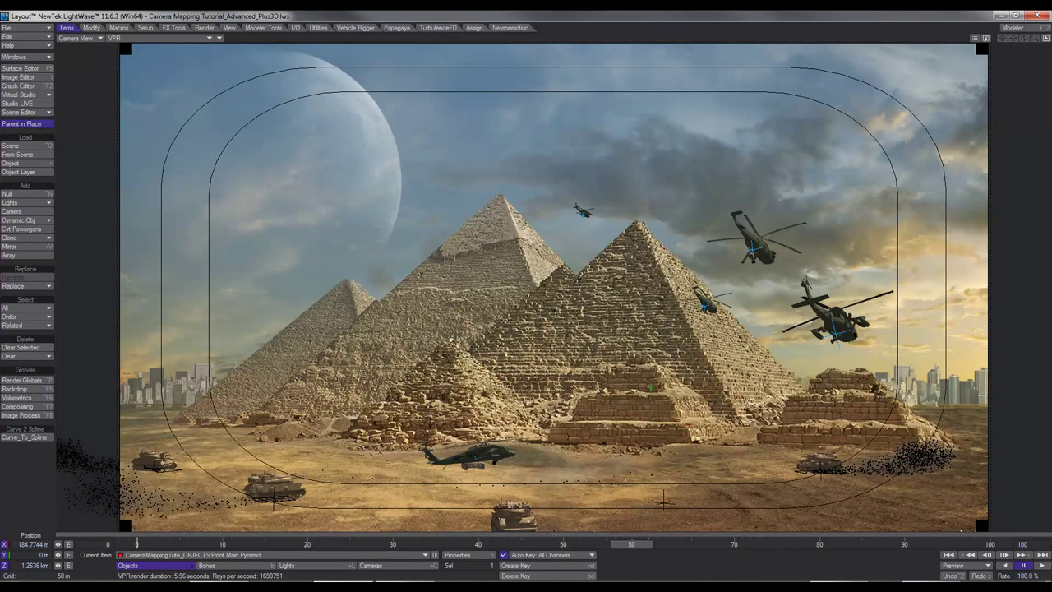
pyautogui.moveTo(632, 544); pyautogui.dragTo(555, 544)
pyautogui.hotkey('ctrl', 'F9')
pyautogui.press('4')
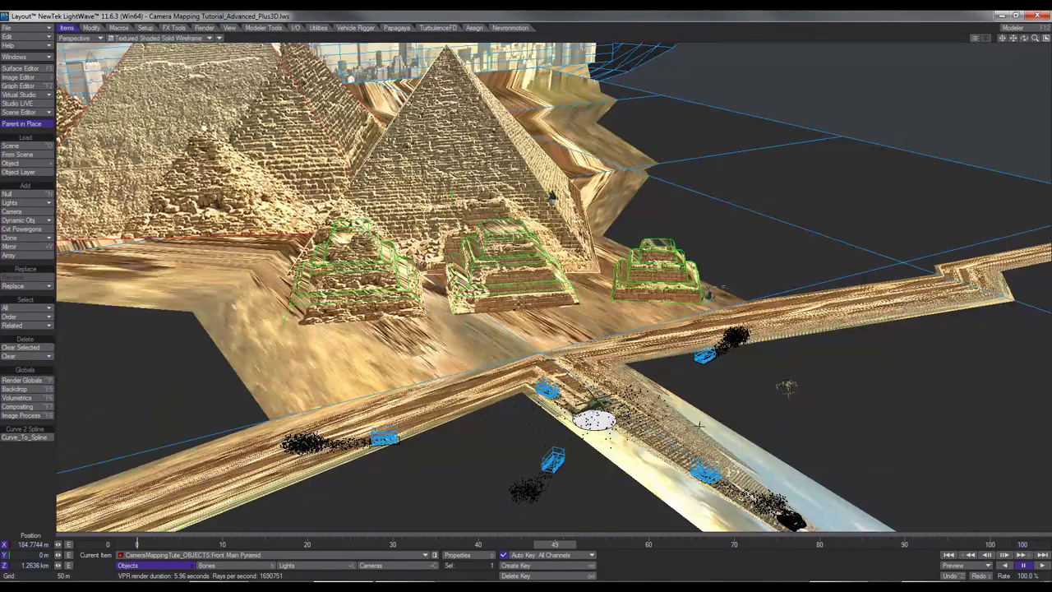
pyautogui.scroll(-3, 554, 288)
pyautogui.keyDown('alt'); pyautogui.moveTo(554, 288); pyautogui.dragTo(442, 237); pyautogui.keyUp('alt')
pyautogui.scroll(-2, 444, 235)
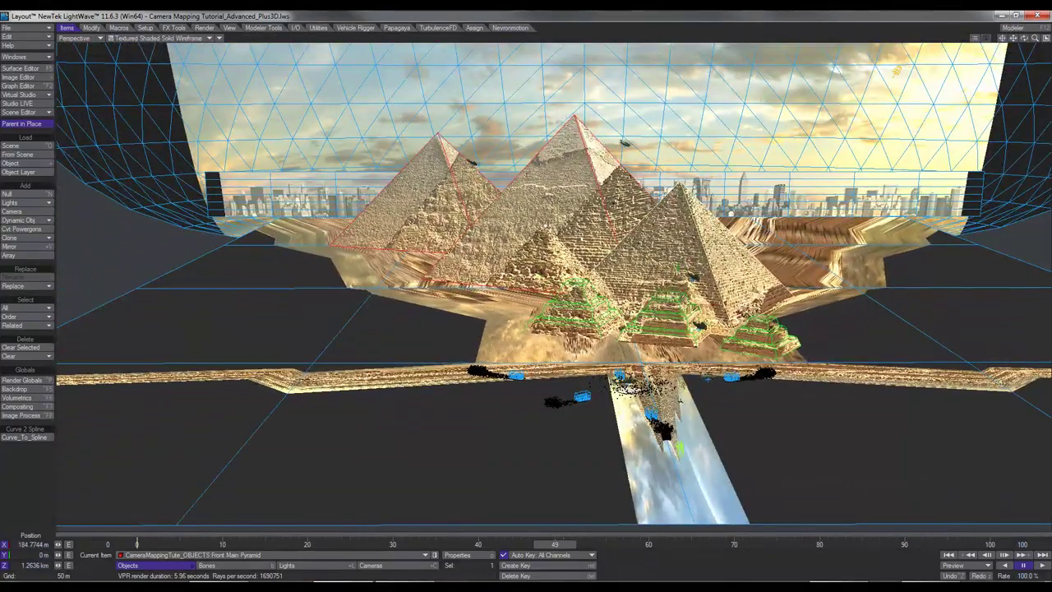
pyautogui.press('6')
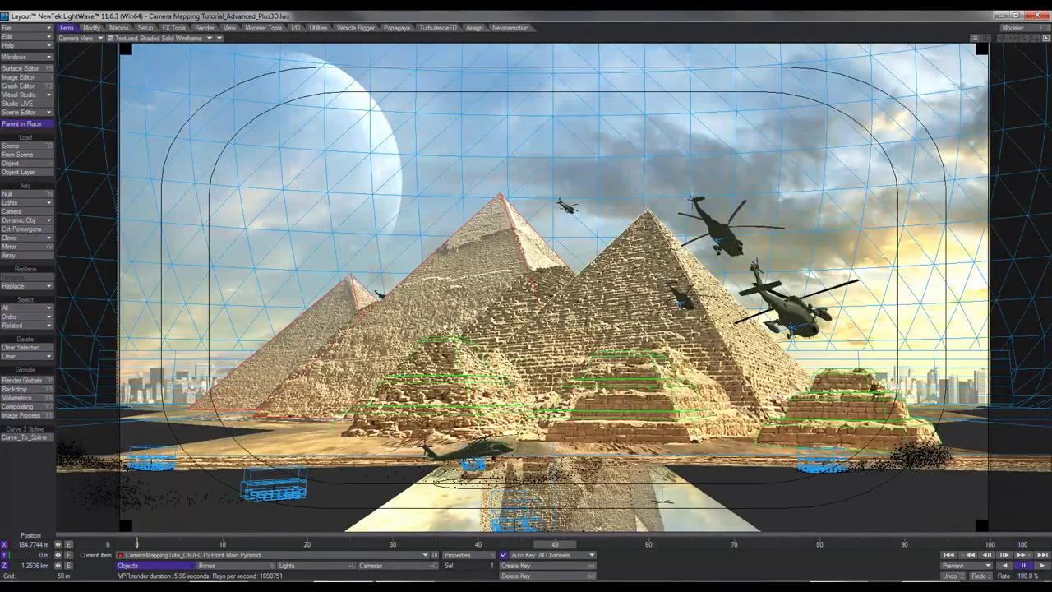
pyautogui.moveTo(558, 543); pyautogui.dragTo(727, 542)
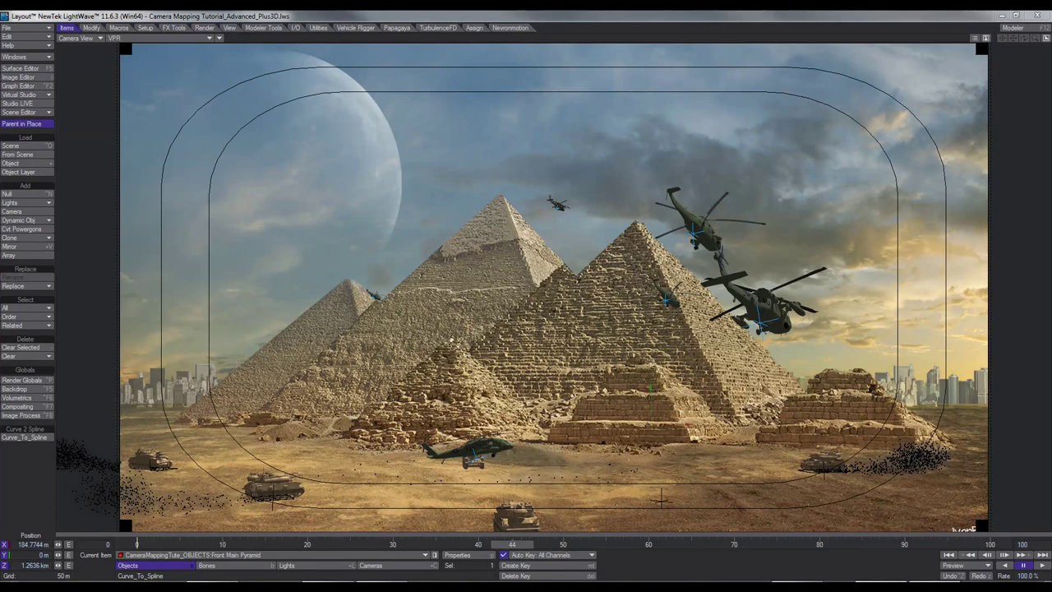
# Step: Switch to the Pyramids_FullScreen movie and scrub through the finished composite
pyautogui.click(882, 586)
pyautogui.moveTo(514, 75); pyautogui.dragTo(539, 60)
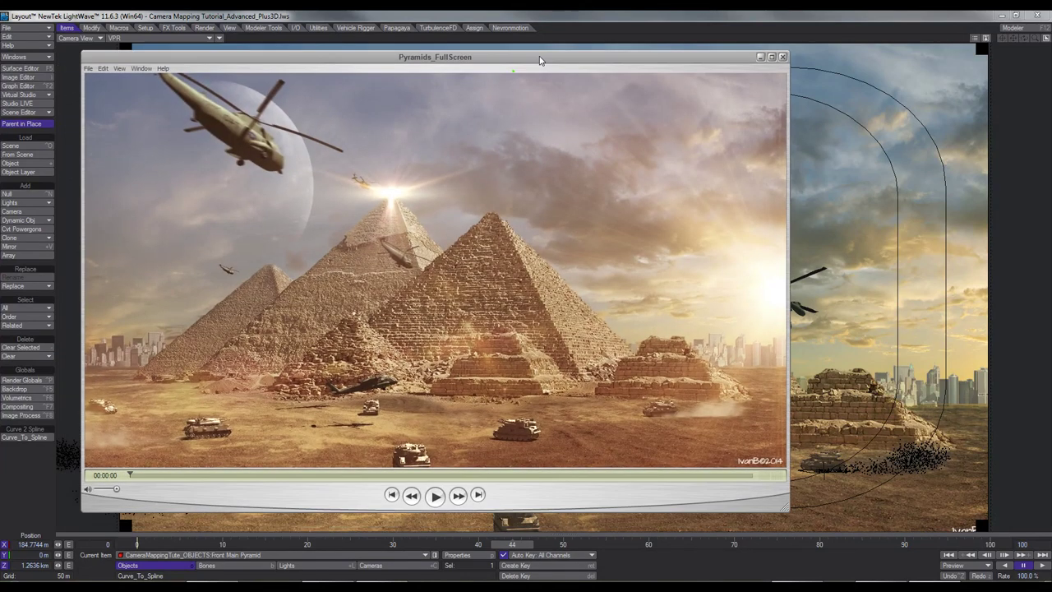
pyautogui.moveTo(132, 476); pyautogui.dragTo(415, 495)
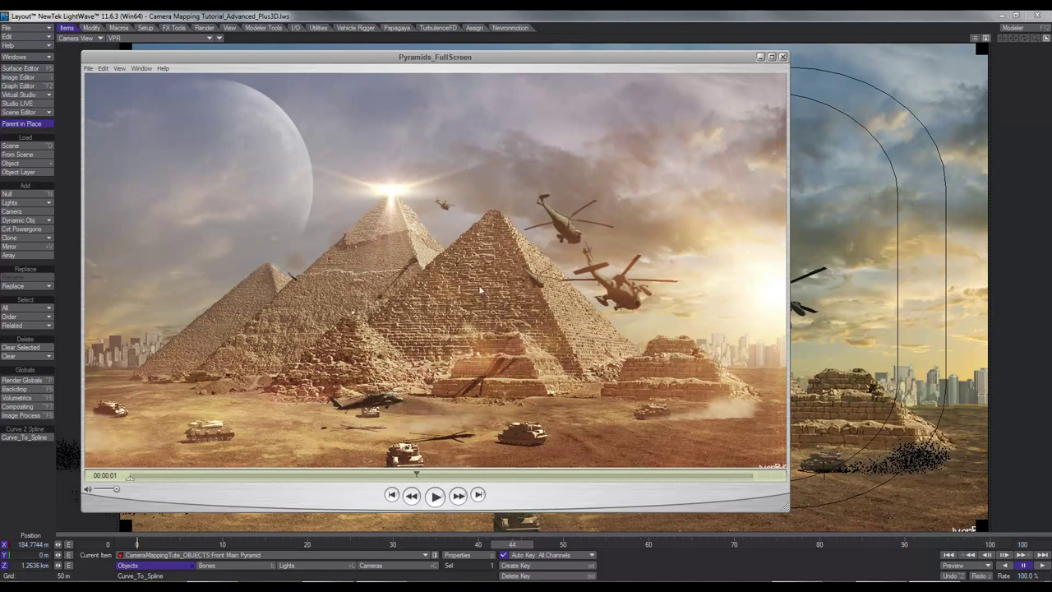
pyautogui.moveTo(418, 476); pyautogui.dragTo(695, 465)
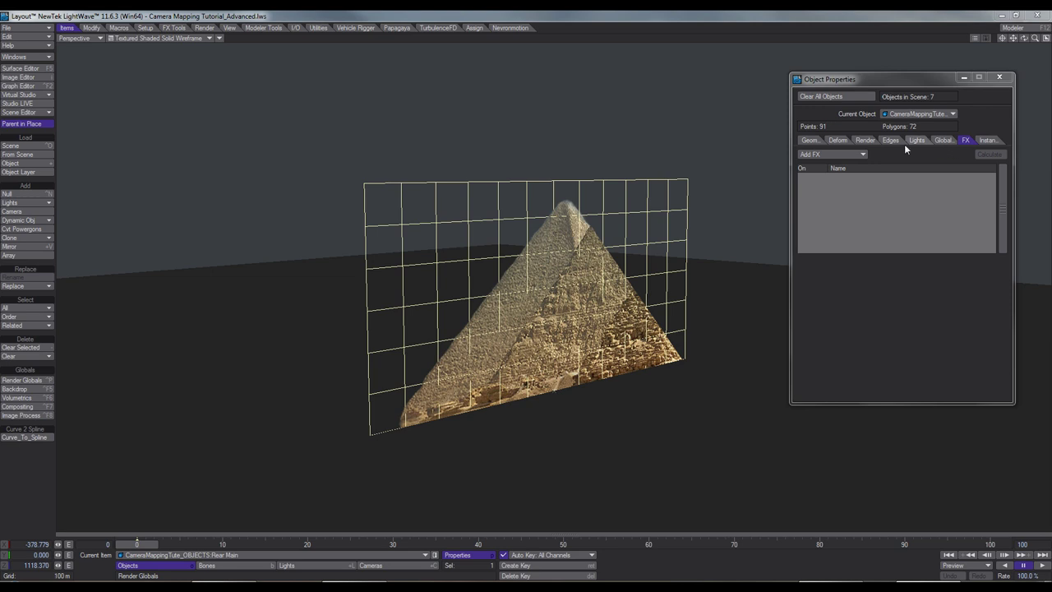
# Step: Add ClothFX to the Rear Main pyramid plane and calculate its dynamics
pyautogui.click(837, 155)
pyautogui.click(835, 162)
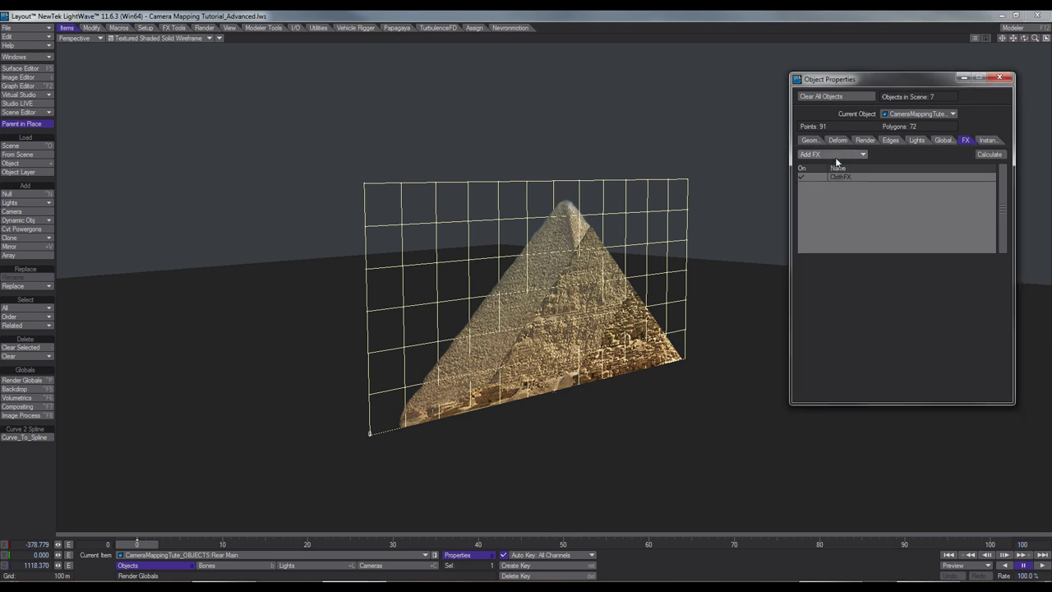
pyautogui.click(989, 155)
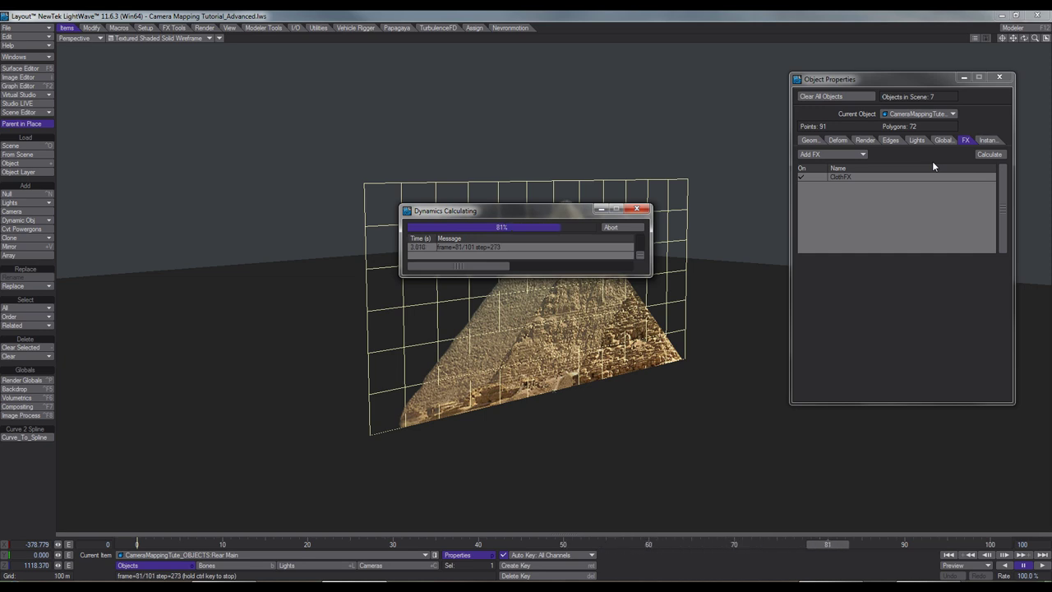
# Step: Activate the Edittool in the ClothFX EditFX settings and pull the plane's points along the pyramid's corner edge outward
pyautogui.click(847, 178)
pyautogui.click(946, 262)
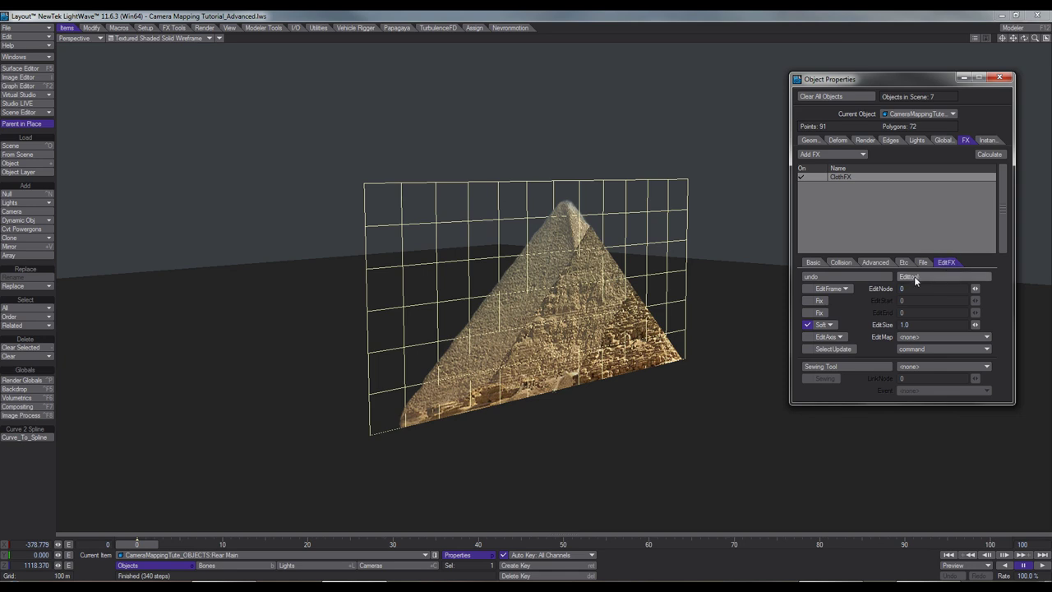
pyautogui.click(524, 289)
pyautogui.scroll(4, 524, 288)
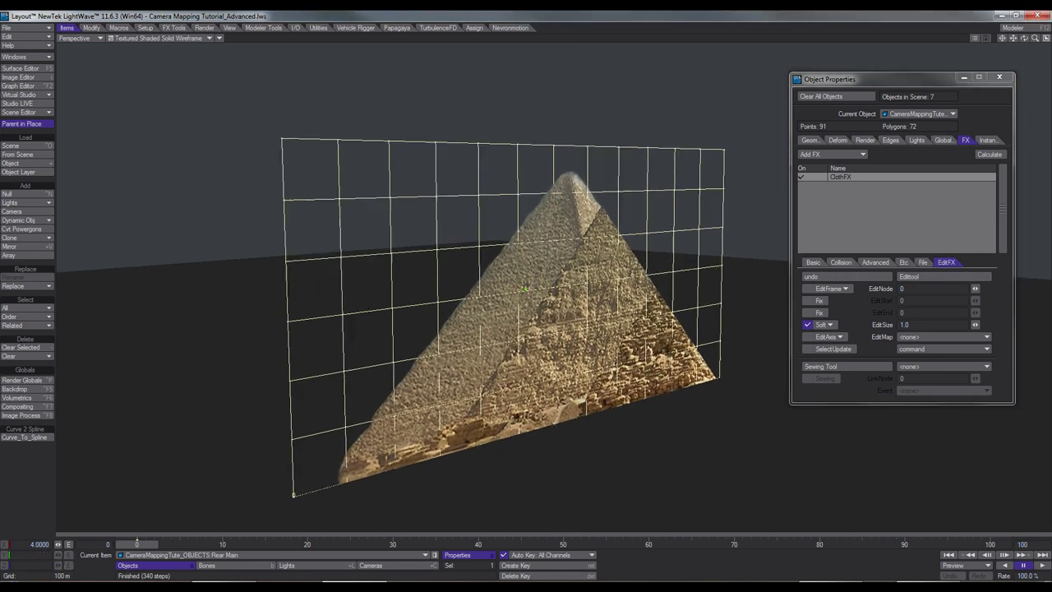
pyautogui.moveTo(587, 416); pyautogui.dragTo(608, 417)
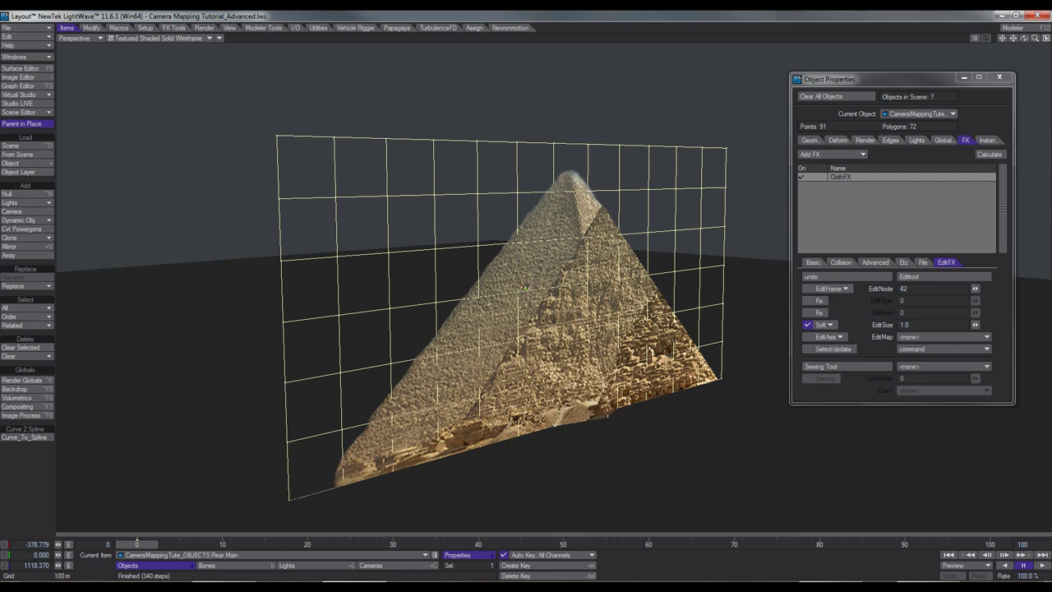
pyautogui.moveTo(587, 330); pyautogui.dragTo(605, 337)
pyautogui.moveTo(587, 291); pyautogui.dragTo(609, 291)
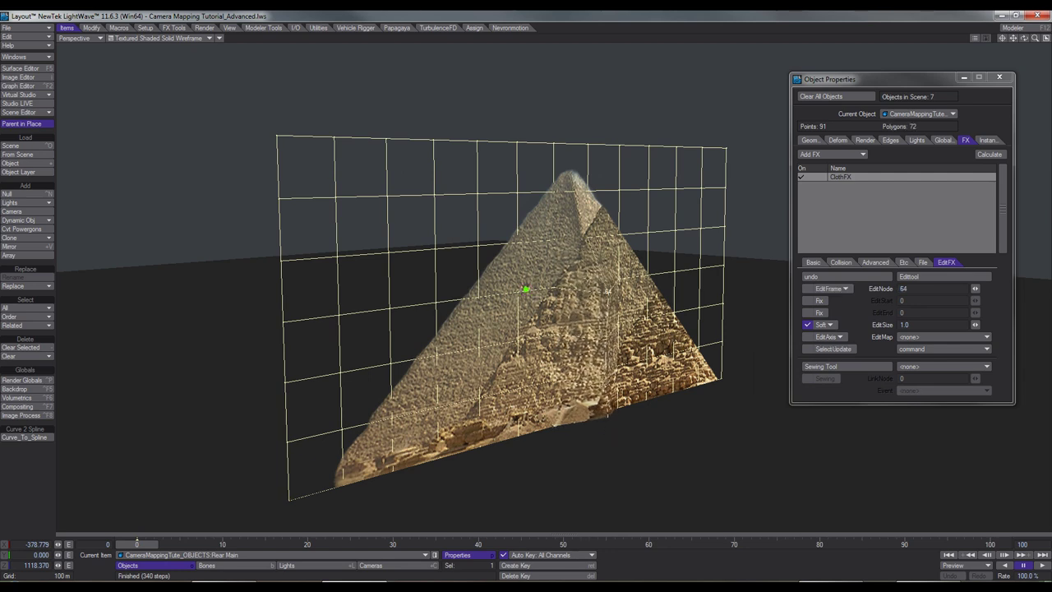
pyautogui.moveTo(586, 238); pyautogui.dragTo(525, 289)
pyautogui.keyDown('alt'); pyautogui.moveTo(608, 254); pyautogui.dragTo(662, 282); pyautogui.keyUp('alt')
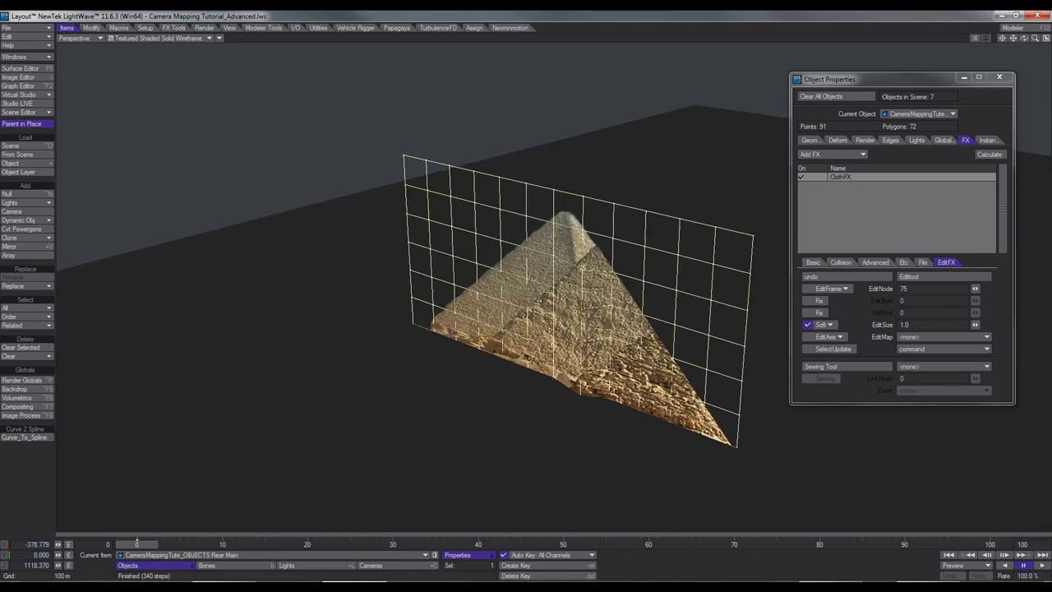
# Step: Pull more points of the plane around the pyramid's corner edge and peak to give it depth, then leave the Edittool
pyautogui.click(609, 399)
pyautogui.moveTo(609, 372); pyautogui.dragTo(599, 392)
pyautogui.scroll(3, 628, 390)
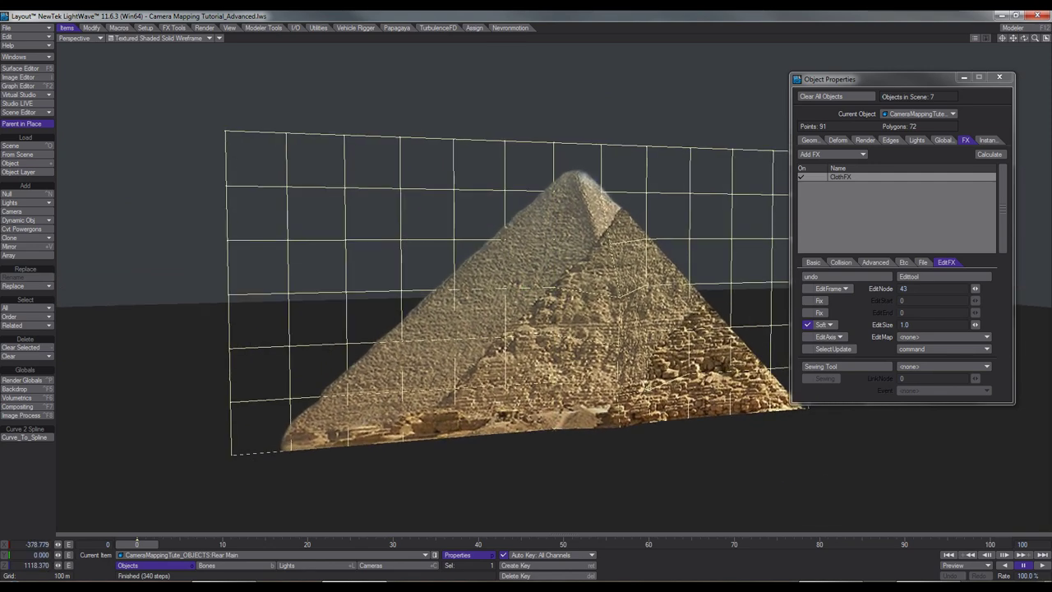
pyautogui.keyDown('alt'); pyautogui.moveTo(625, 288); pyautogui.dragTo(637, 288); pyautogui.keyUp('alt')
pyautogui.keyDown('alt'); pyautogui.moveTo(526, 295); pyautogui.dragTo(552, 277); pyautogui.keyUp('alt')
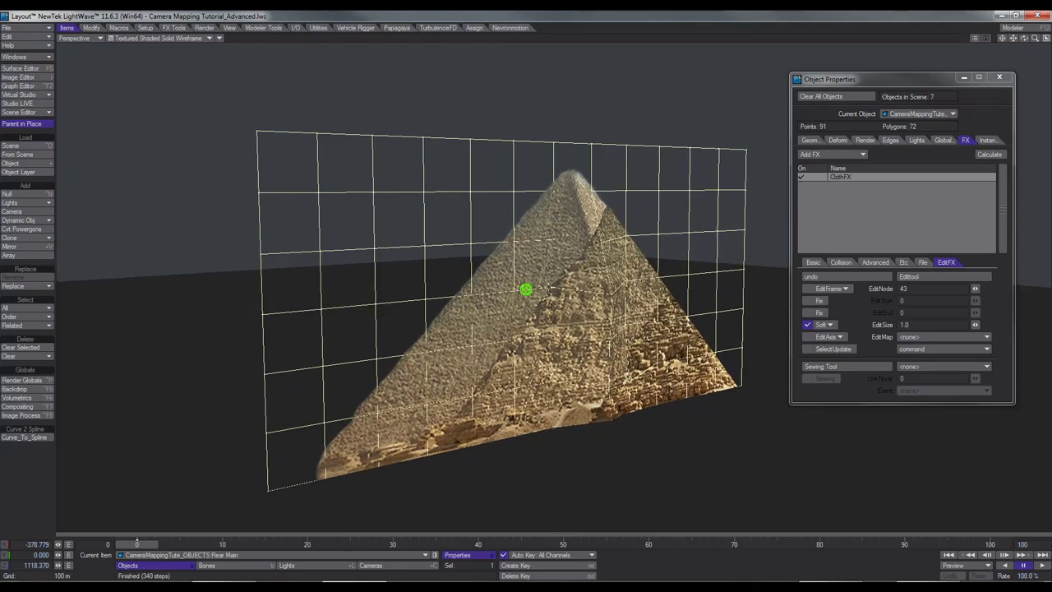
pyautogui.moveTo(552, 288); pyautogui.dragTo(552, 293)
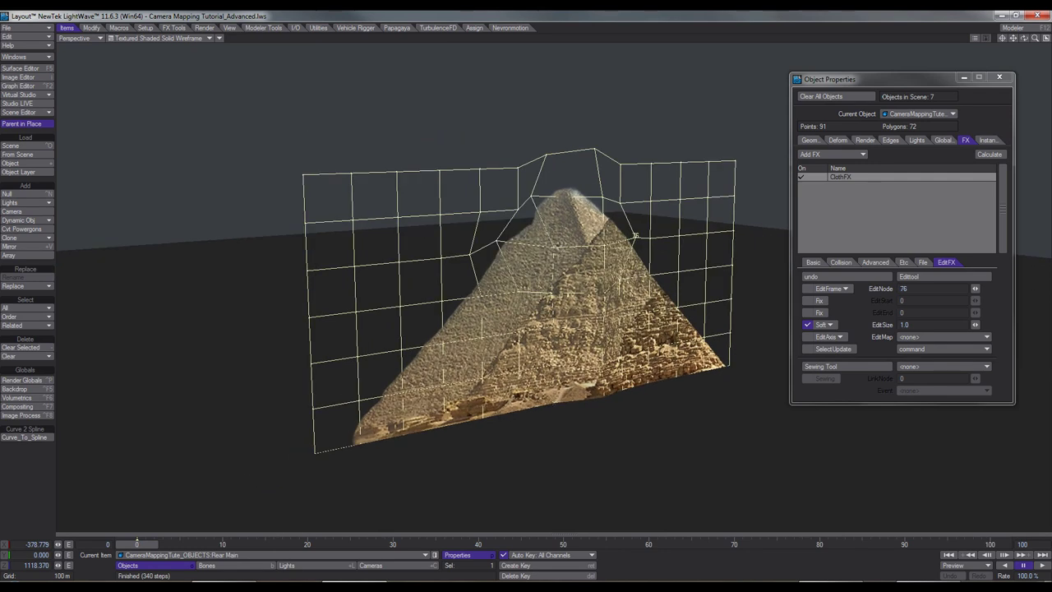
pyautogui.press('t')
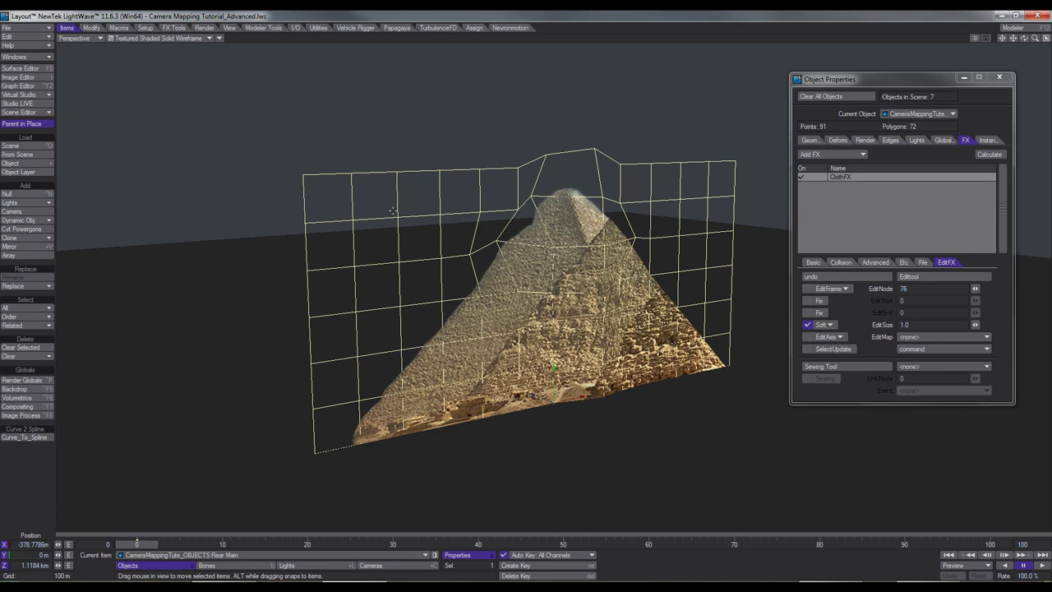
# Step: Save the ClothFX motion of the edited plane as Rear Main.mdd in the Dynamics folder
pyautogui.click(923, 263)
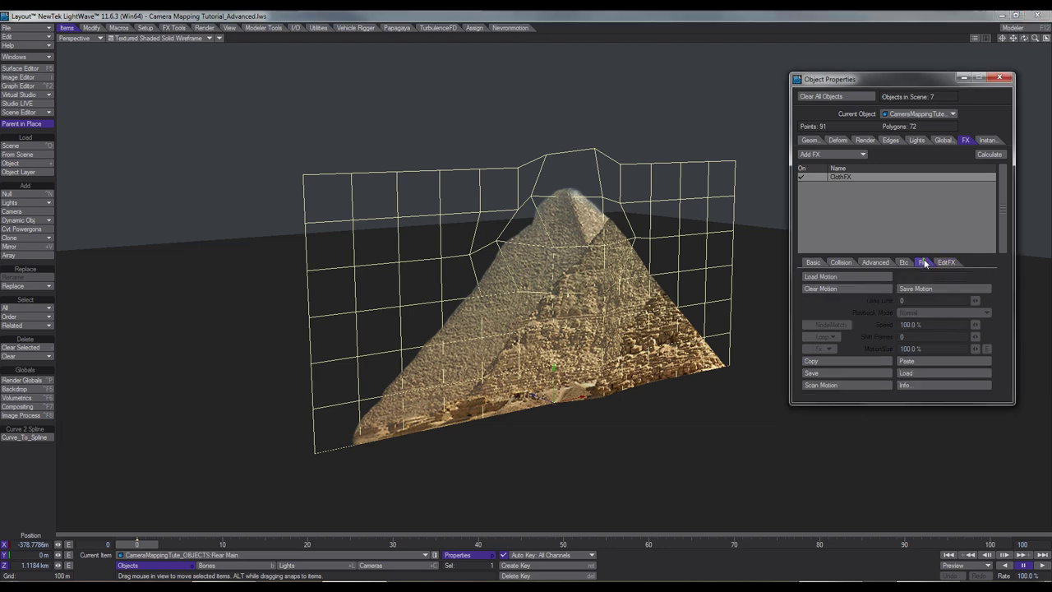
pyautogui.click(913, 289)
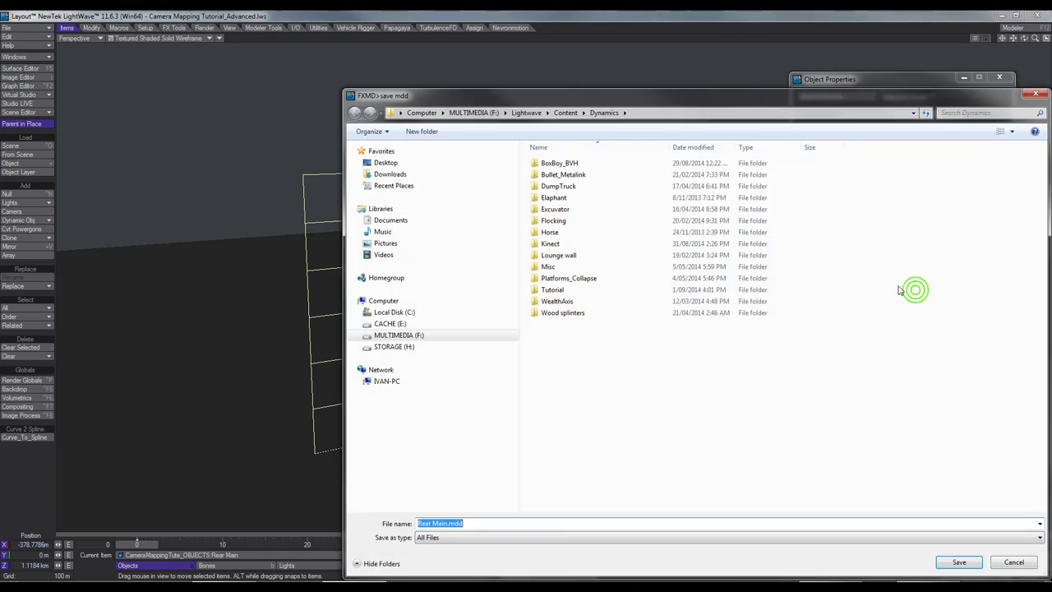
pyautogui.click(961, 561)
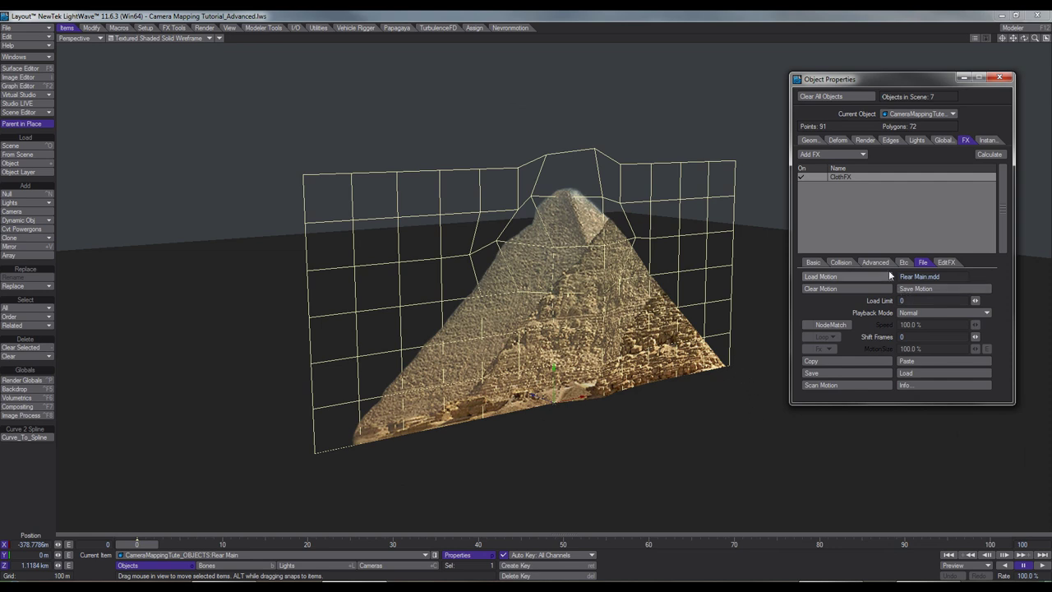
pyautogui.click(841, 262)
pyautogui.click(876, 262)
pyautogui.click(904, 262)
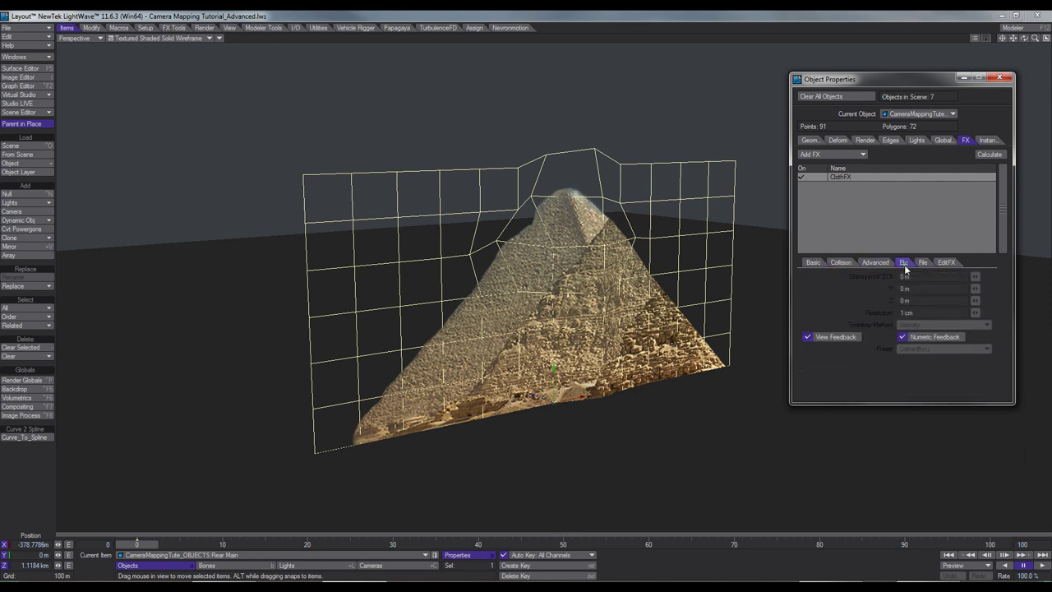
pyautogui.click(922, 262)
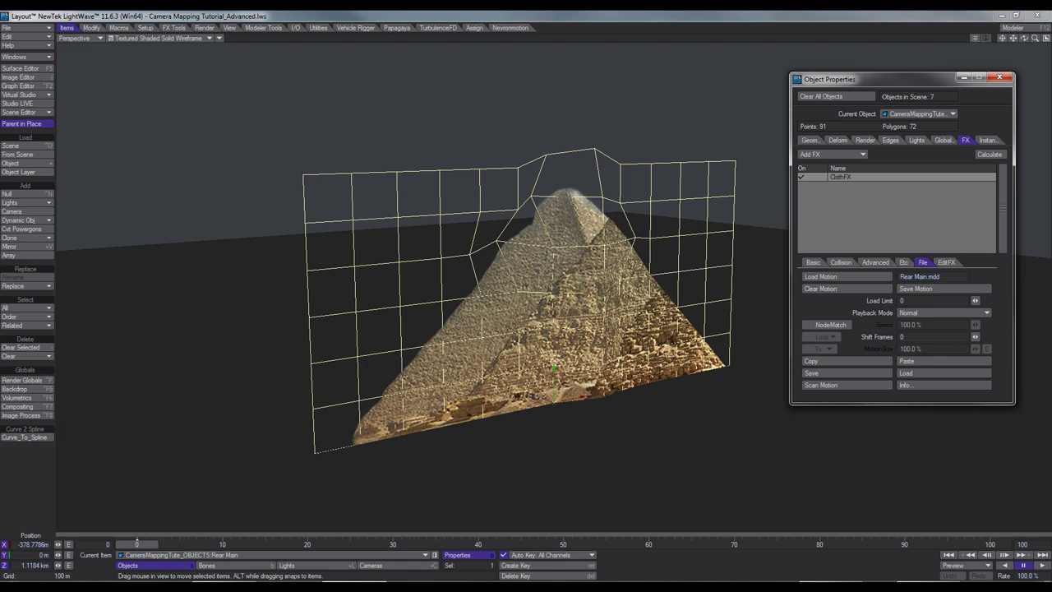
# Step: Turn ClothFX off and back on to compare the flat plane with the deformed one from several angles
pyautogui.keyDown('alt'); pyautogui.moveTo(521, 403); pyautogui.dragTo(525, 289); pyautogui.keyUp('alt')
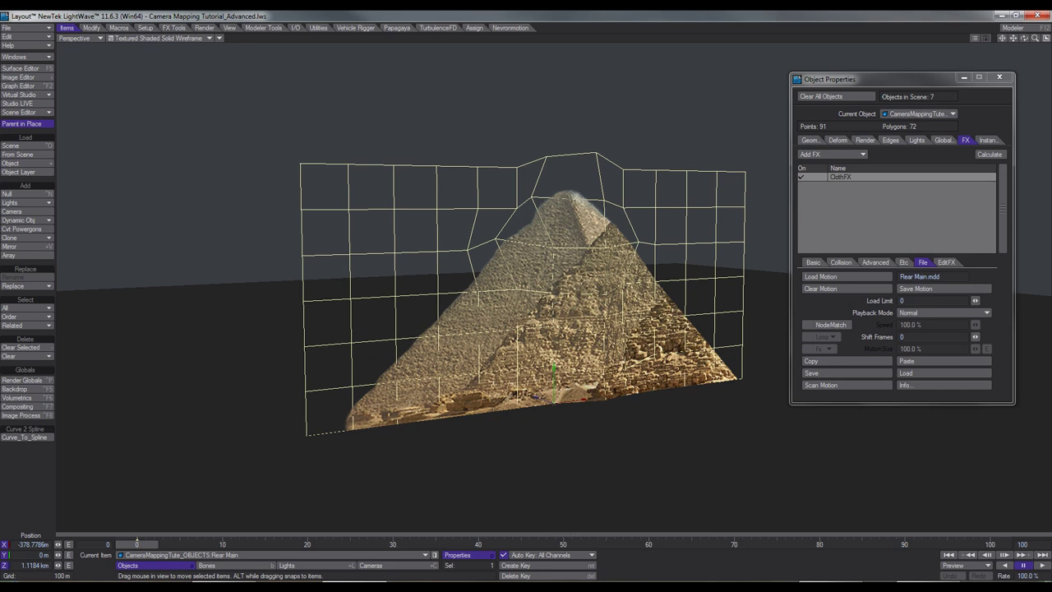
pyautogui.click(801, 177)
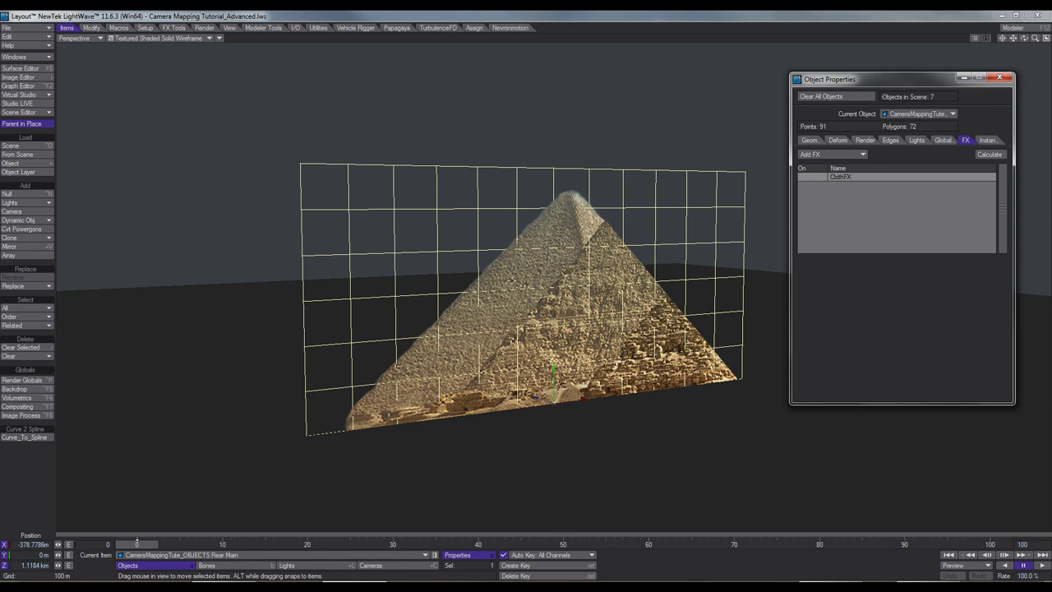
pyautogui.click(806, 176)
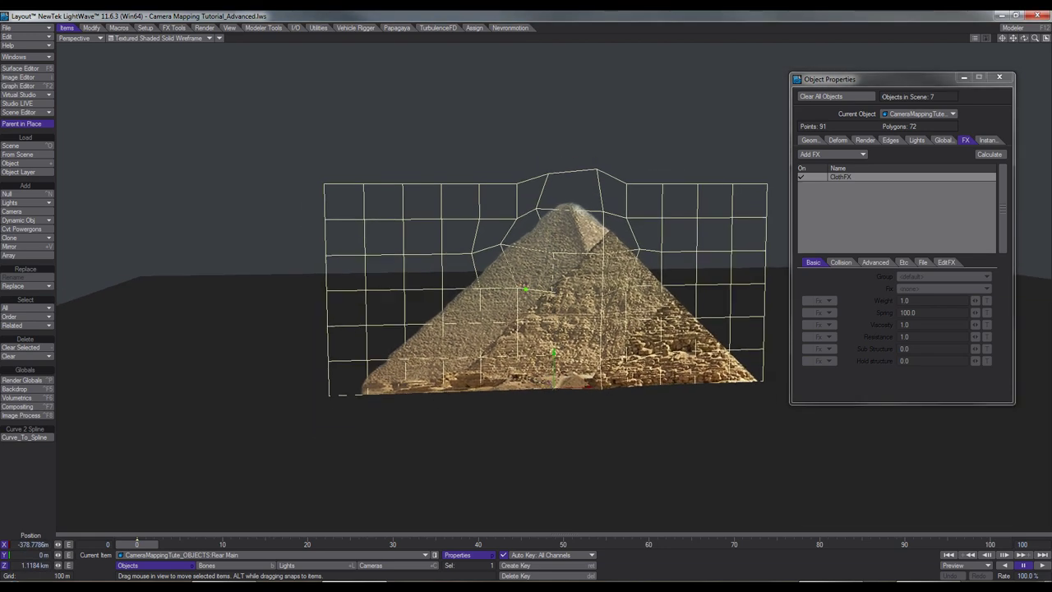
pyautogui.moveTo(559, 329)
pyautogui.keyDown('alt'); pyautogui.mouseDown()
pyautogui.moveTo(427, 329)
pyautogui.moveTo(563, 329)
pyautogui.mouseUp(); pyautogui.keyUp('alt')
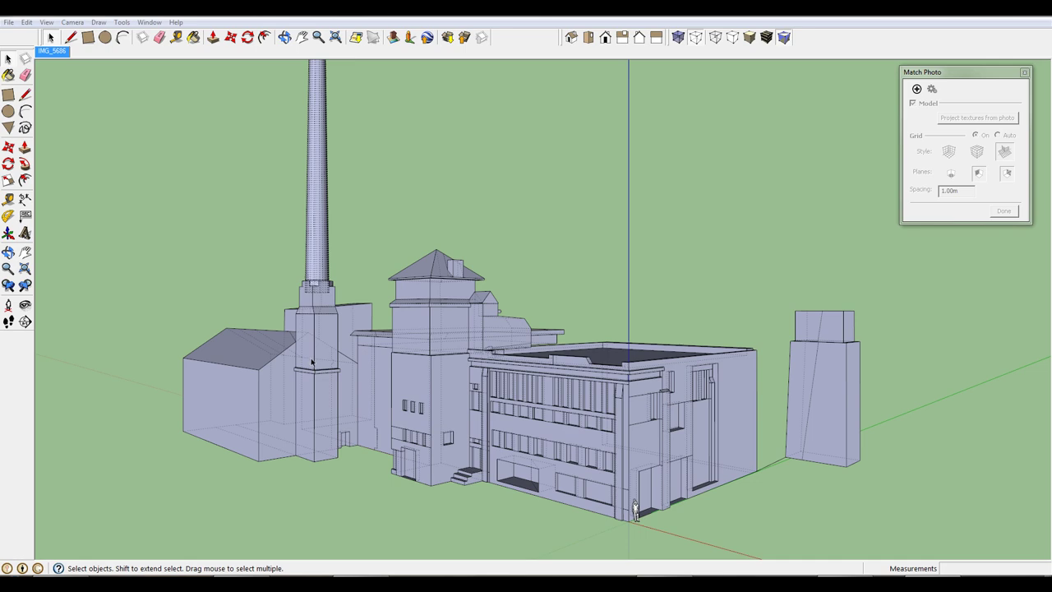
# Step: In SketchUp, review the IMG_5686 matched photo's vanishing-point grips and the Camera to LWS and Export LWO commands
pyautogui.click(56, 52)
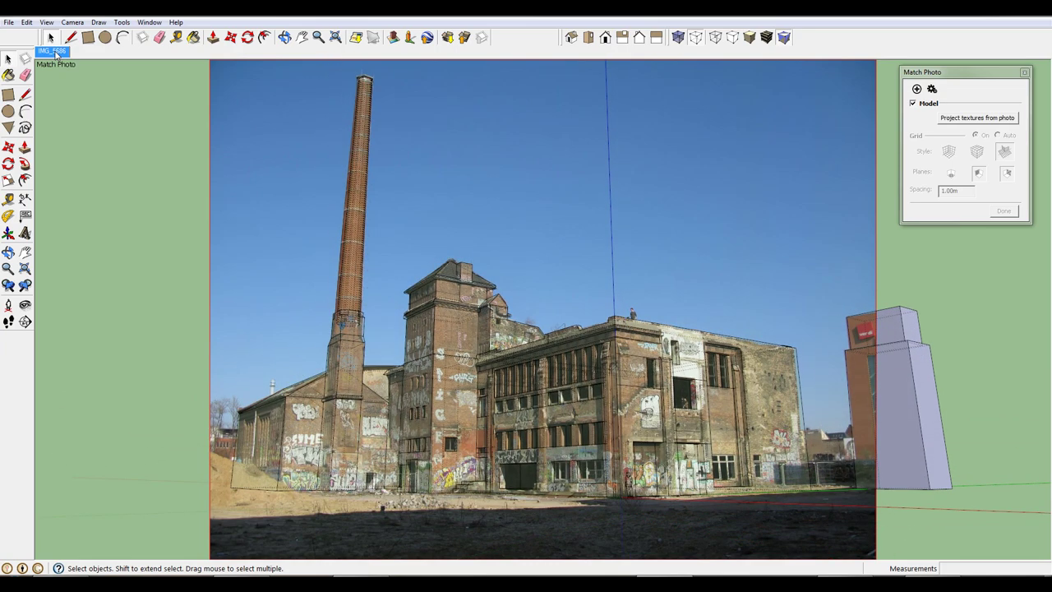
pyautogui.click(932, 90)
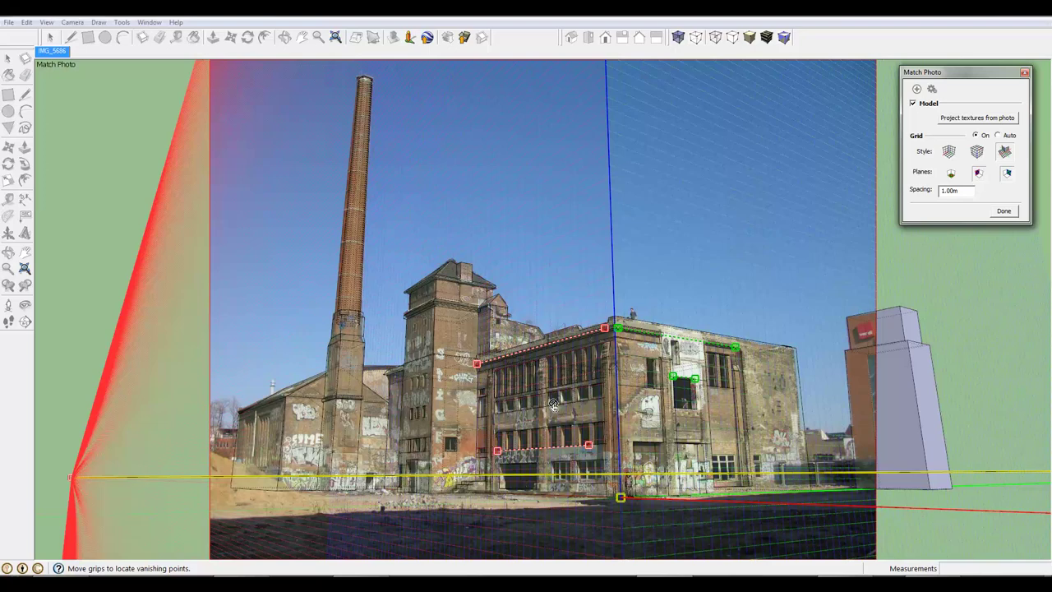
pyautogui.click(1004, 211)
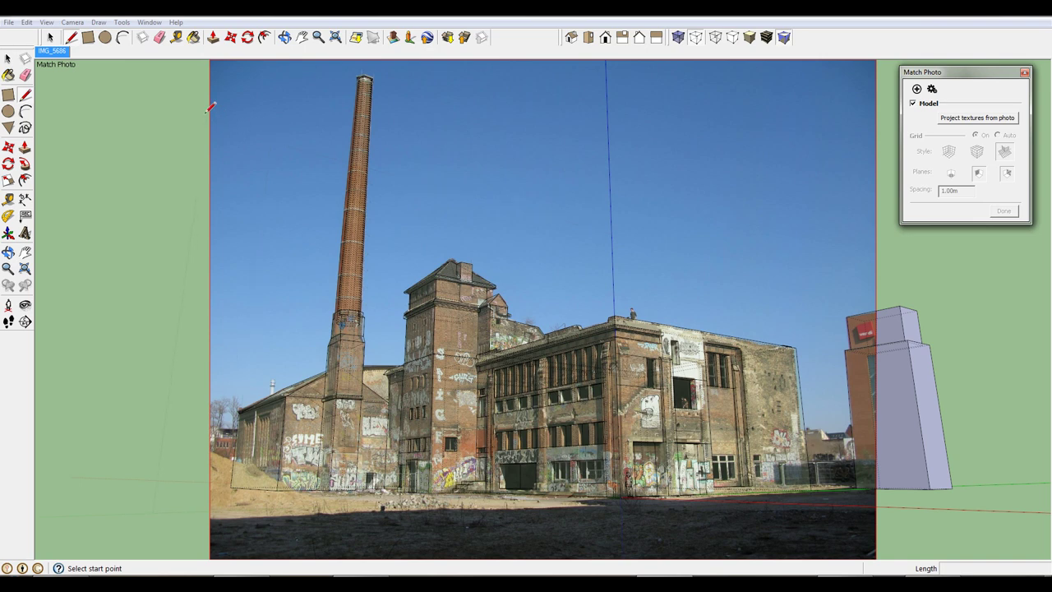
pyautogui.click(74, 22)
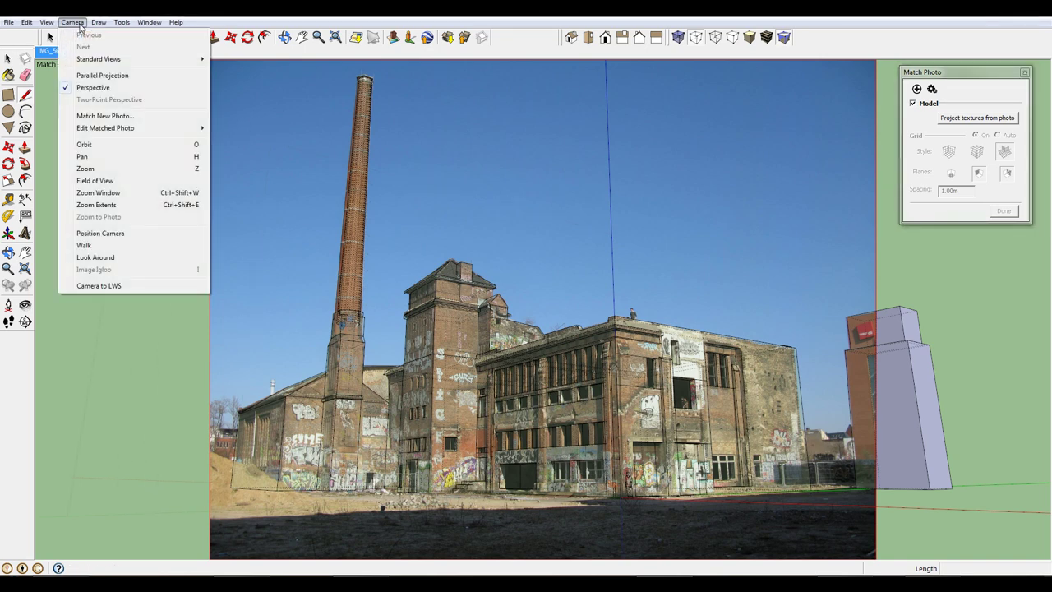
pyautogui.moveTo(122, 23)
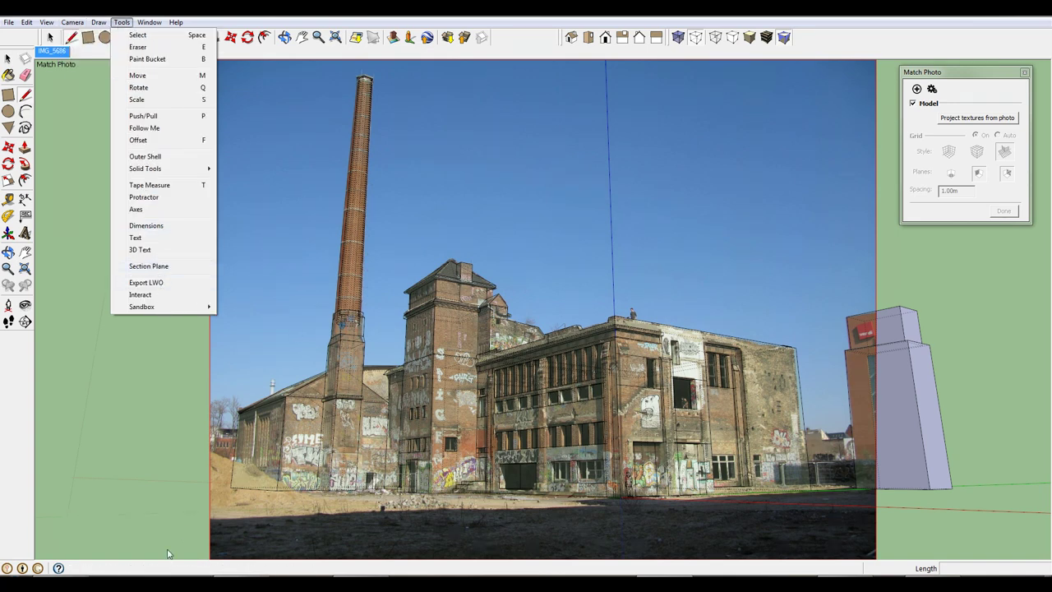
# Step: Switch to the browser's YouTube page for LightWave 3D - Camera Matching (part 02/01) and skip ahead to about 1:31
pyautogui.click(306, 11)
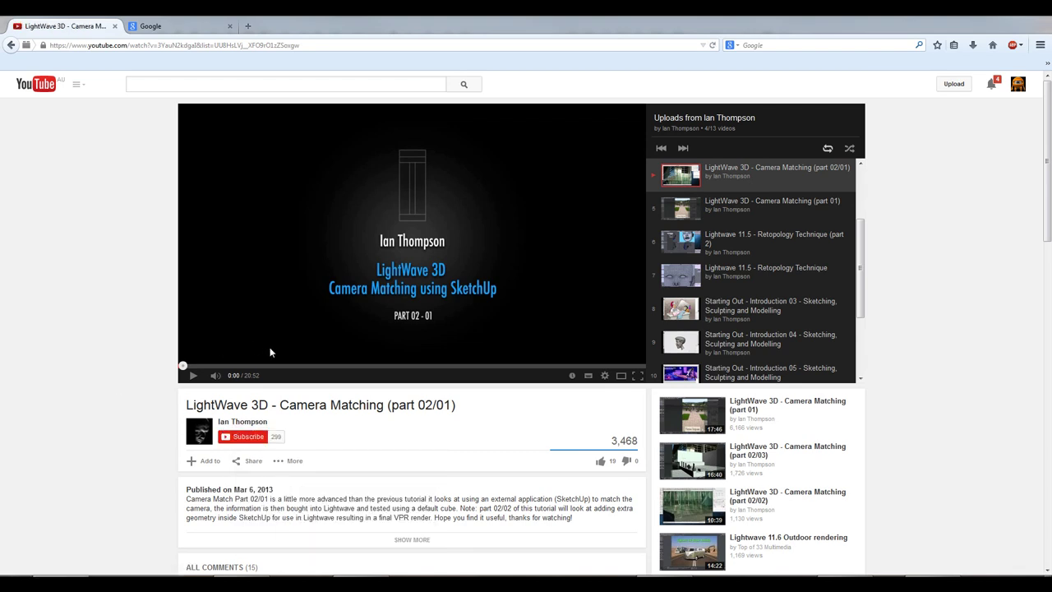
pyautogui.click(216, 365)
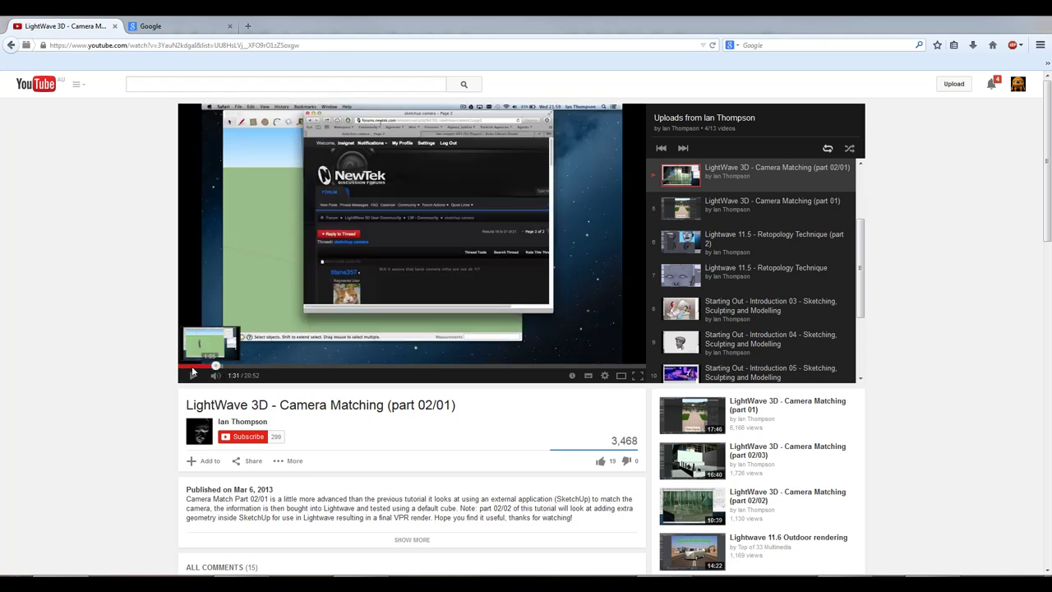